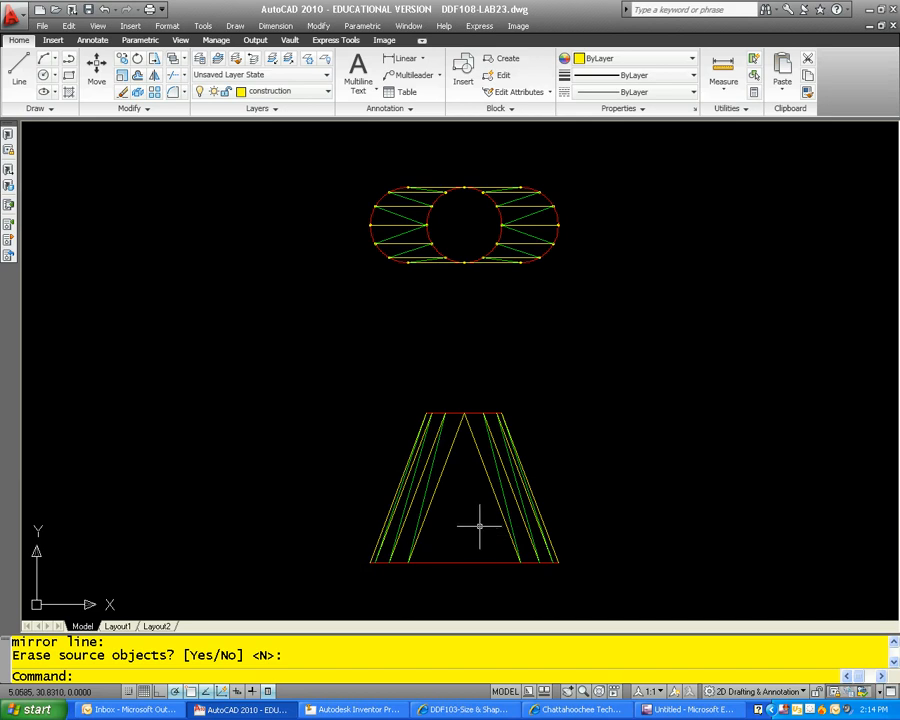
# Step: Copy the front view's central triangle sides and base line to the empty area left of the views
pyautogui.write('cp')
pyautogui.press('Return')
pyautogui.click(476, 462)
pyautogui.click(485, 465)
pyautogui.click(484, 465)
pyautogui.click(447, 453)
pyautogui.press('Return')
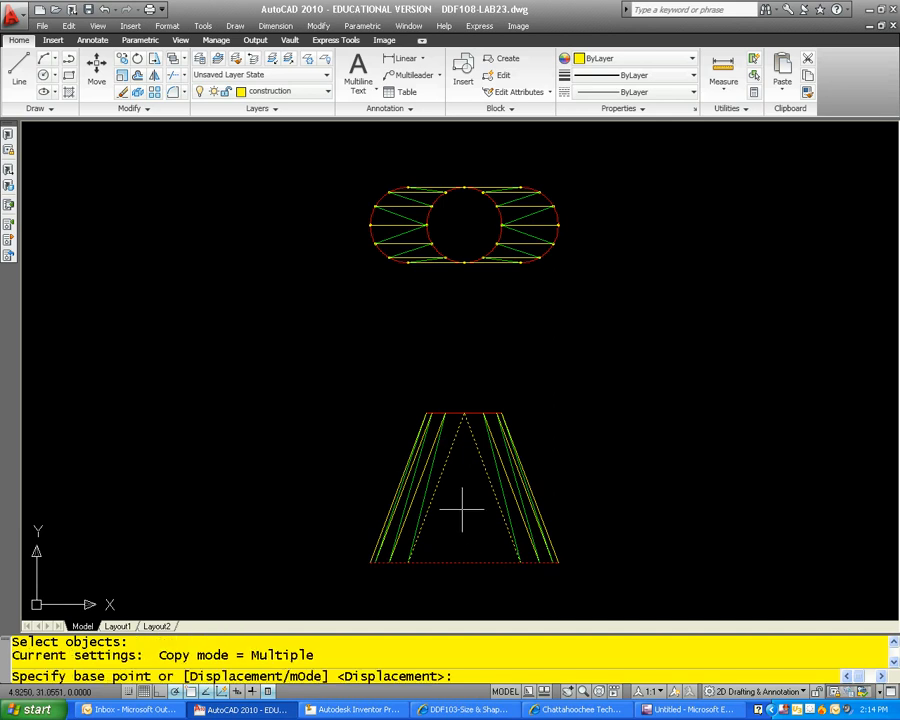
pyautogui.click(466, 515)
pyautogui.scroll(-5, 480, 505)
pyautogui.click(295, 389)
pyautogui.press('Escape')
# Step: Trim the copied base line's overhanging ends back to the triangle's two sloping sides
pyautogui.press('Escape')
pyautogui.press('Escape')
pyautogui.write('trim')
pyautogui.press('Return')
pyautogui.click(282, 377)
pyautogui.click(300, 377)
pyautogui.press('Return')
pyautogui.press('Escape')
pyautogui.press('Escape')
pyautogui.press('Escape')
# Step: Match the properties of the copied triangle's sloping sides to its red base line
pyautogui.write('ma')
pyautogui.press('Return')
pyautogui.click(303, 402)
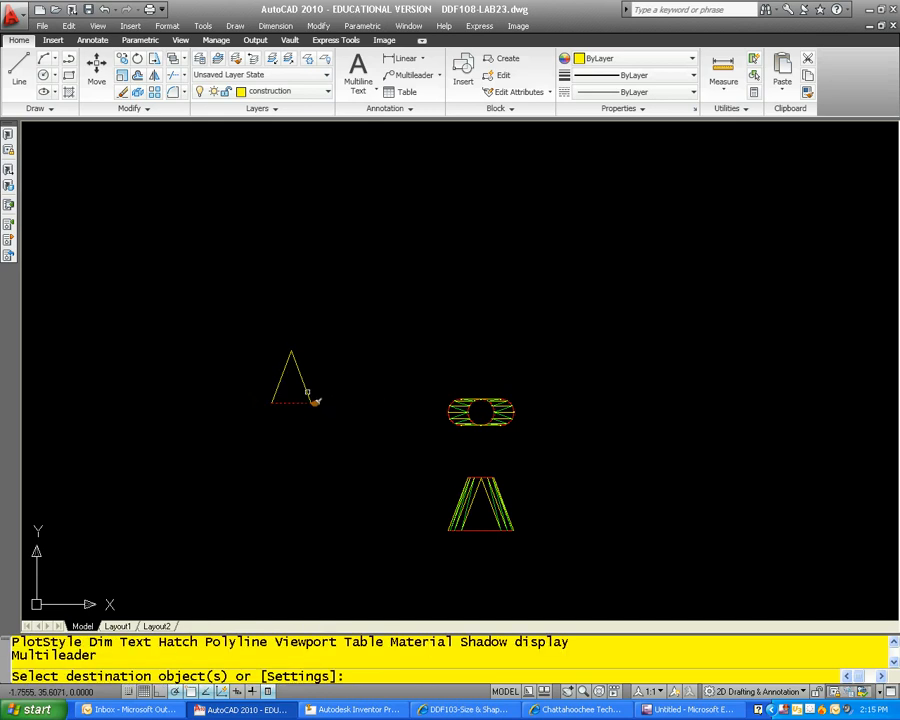
pyautogui.click(306, 390)
pyautogui.click(279, 382)
pyautogui.press('Escape')
pyautogui.press('Escape')
# Step: Match the front view's central triangle sides and the top view's straight outer edges to the red base line's properties
pyautogui.scroll(2, 353, 403)
pyautogui.moveTo(353, 403)
pyautogui.mouseDown(button='middle')
pyautogui.moveTo(331, 363)
pyautogui.moveTo(339, 349)
pyautogui.mouseUp(button='middle')
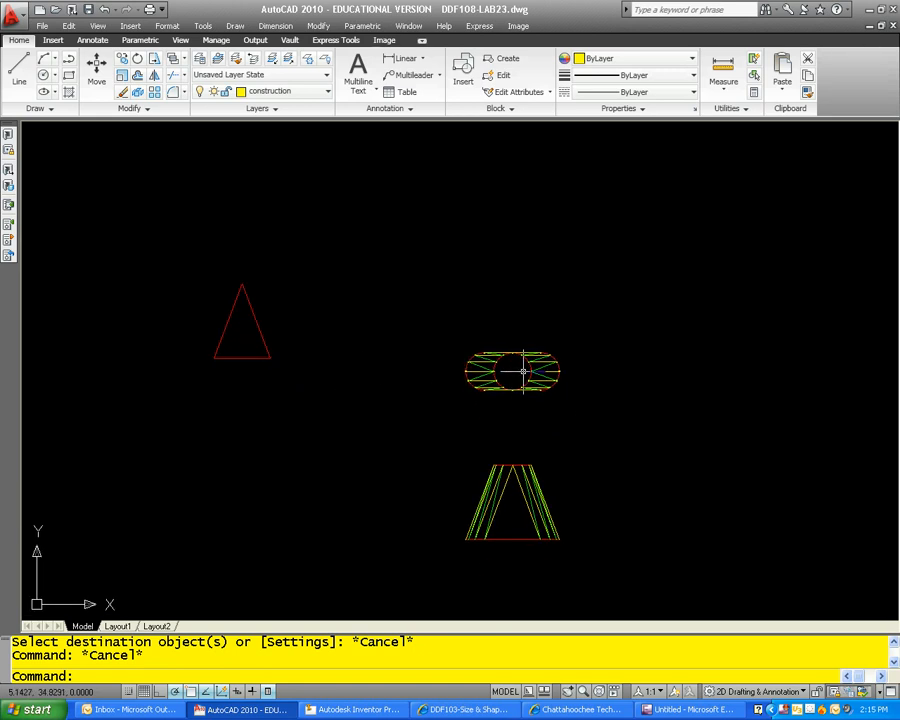
pyautogui.press('Escape')
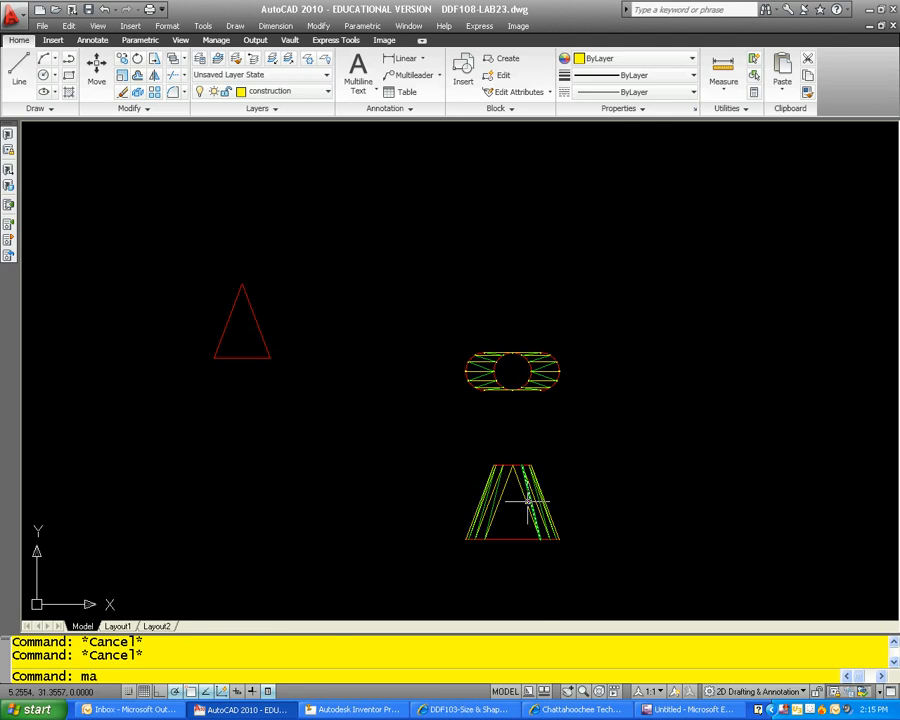
pyautogui.press('Return')
pyautogui.click(521, 540)
pyautogui.click(509, 490)
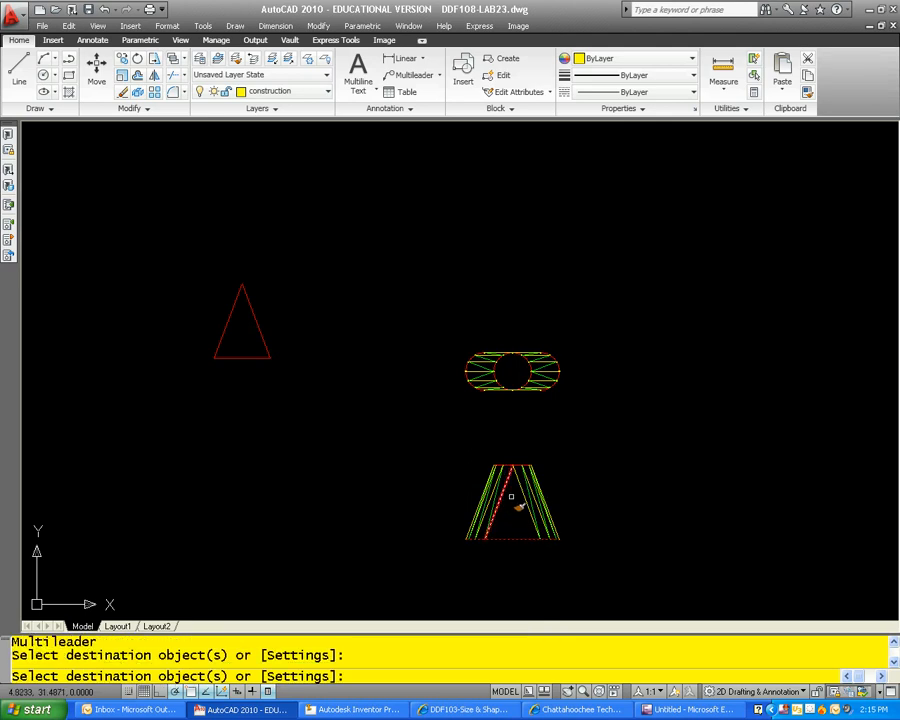
pyautogui.click(524, 495)
pyautogui.scroll(3, 515, 400)
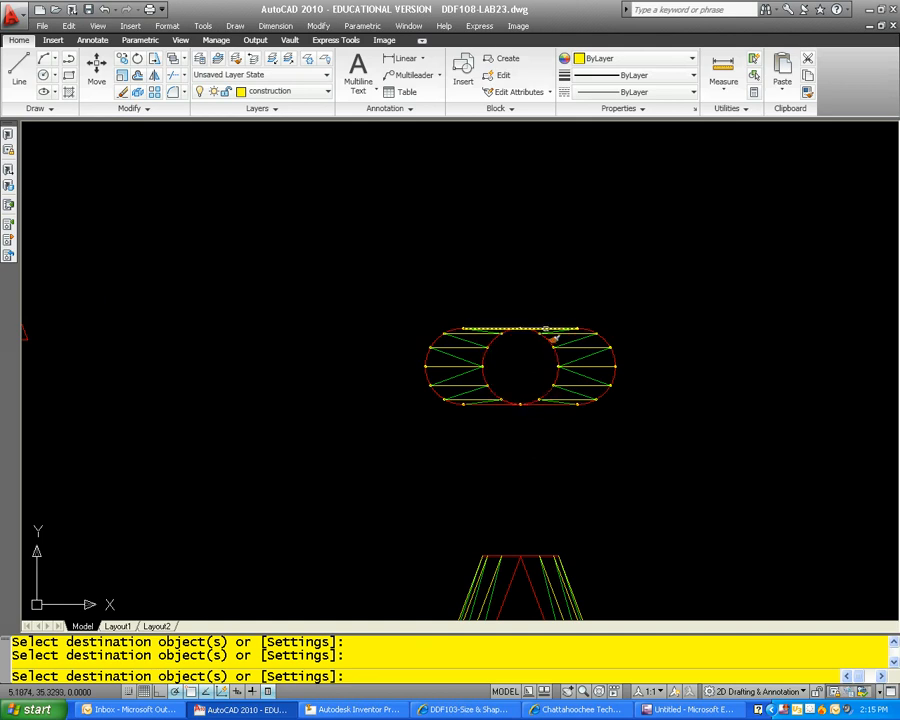
pyautogui.press('Escape')
pyautogui.scroll(-4, 553, 401)
pyautogui.scroll(3, 526, 404)
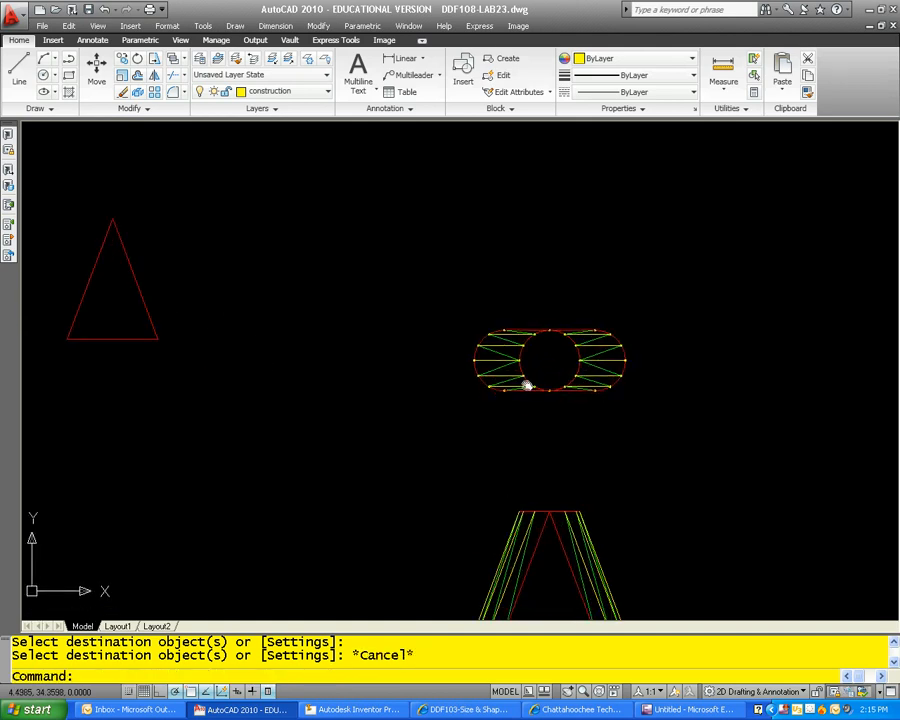
pyautogui.moveTo(547, 397); pyautogui.dragTo(494, 279, button='middle')
pyautogui.scroll(-2, 494, 279)
pyautogui.scroll(2, 494, 280)
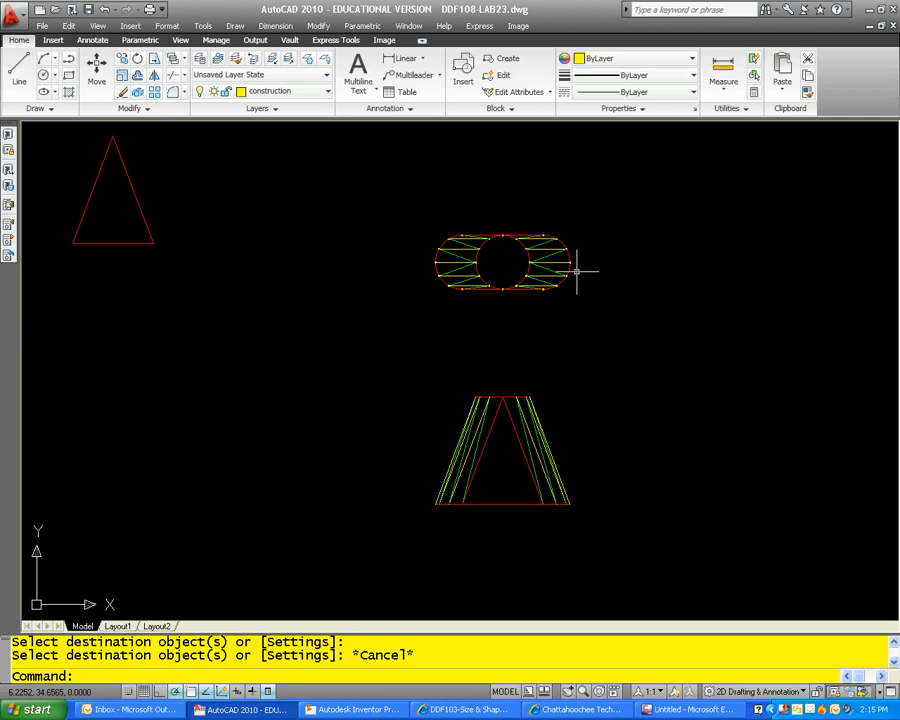
# Step: Draw a circle centred on the top view's lower-left tangent point, passing through the inner circle's division point at the green line's end
pyautogui.press('Escape')
pyautogui.press('Escape')
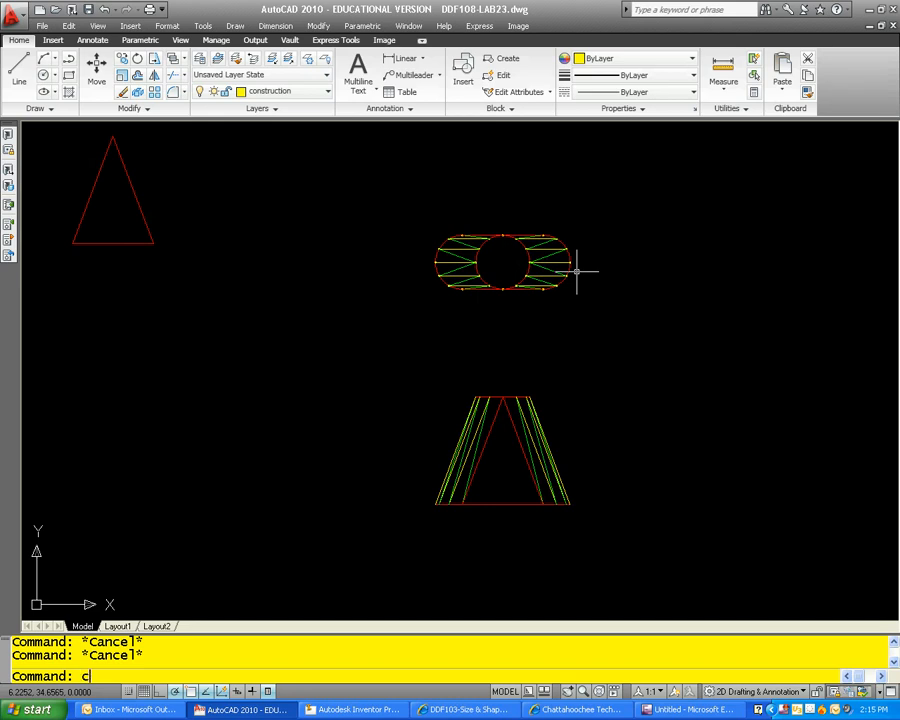
pyautogui.press('Escape')
pyautogui.press('Escape')
pyautogui.write('c')
pyautogui.press('Return')
pyautogui.scroll(6, 497, 265)
pyautogui.scroll(3, 388, 400)
pyautogui.scroll(2, 325, 374)
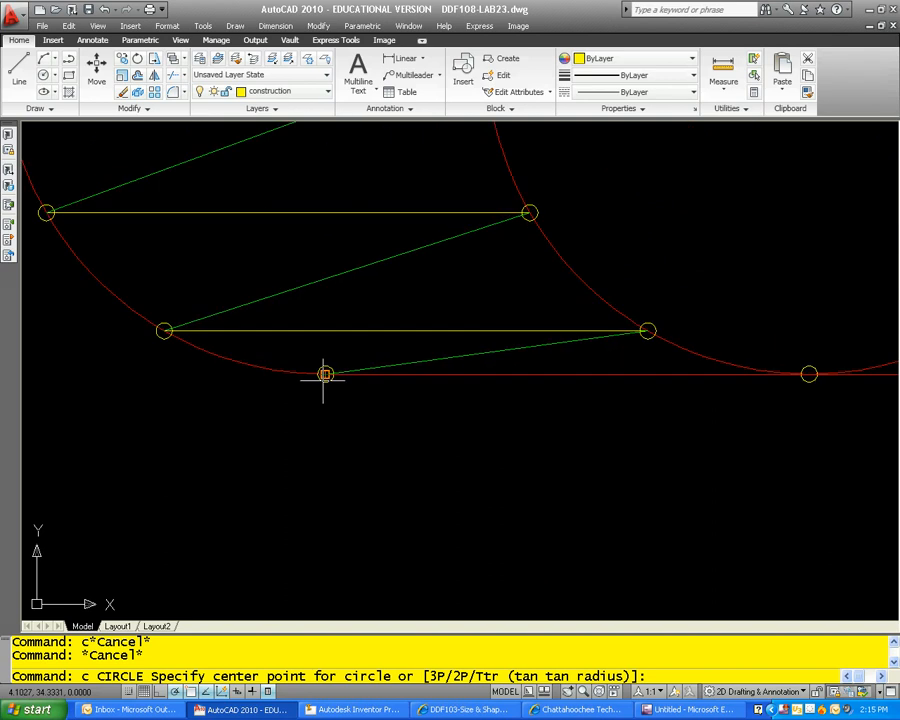
pyautogui.click(325, 374)
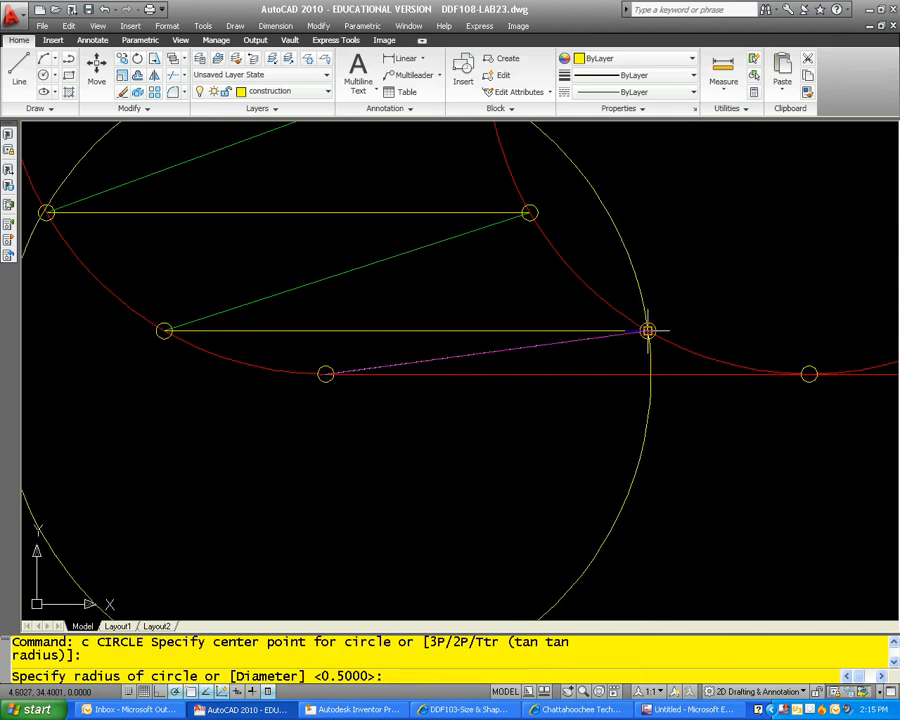
pyautogui.press('Escape')
pyautogui.press('Escape')
# Step: Draw a vertical polyline about 4.35 long from where the construction circle crosses the straight lower edge down past the front view's base
pyautogui.write('pl')
pyautogui.press('Return')
pyautogui.click(649, 374)
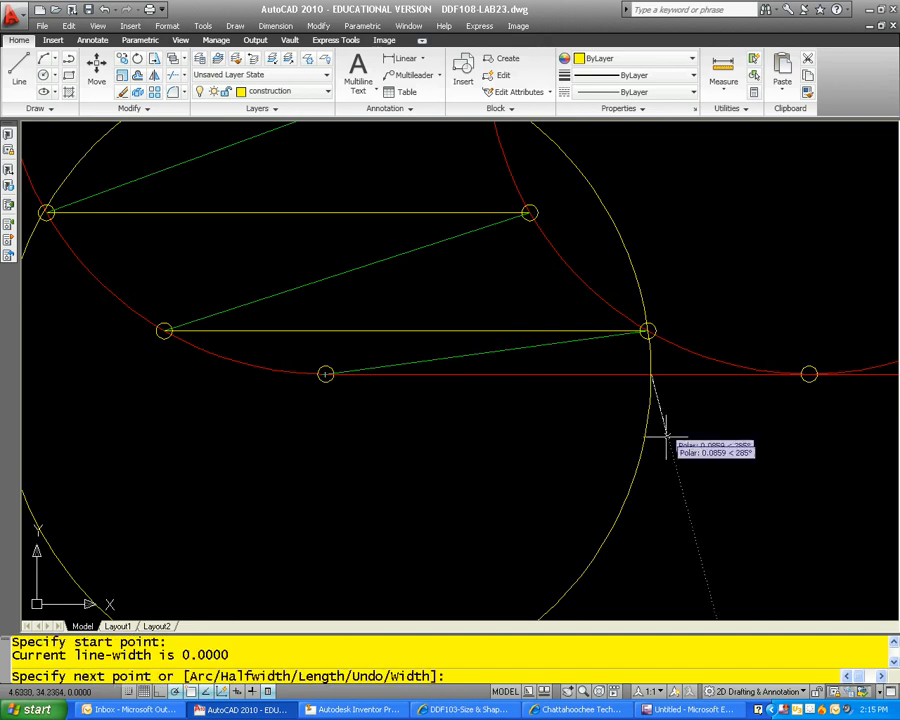
pyautogui.scroll(-3, 660, 413)
pyautogui.moveTo(662, 413); pyautogui.dragTo(656, 149, button='middle')
pyautogui.scroll(-2, 650, 167)
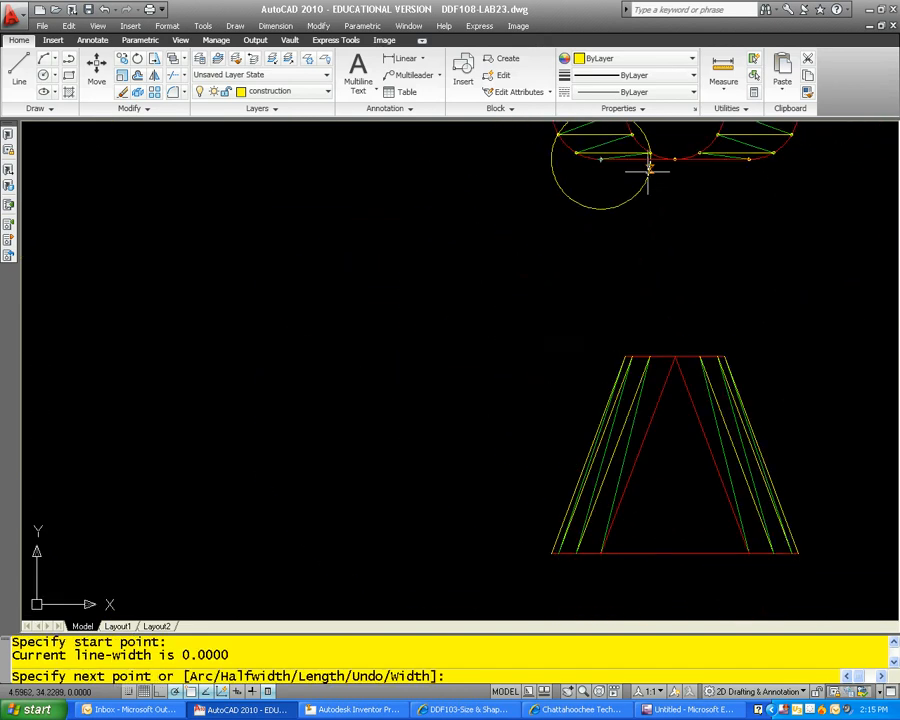
pyautogui.click(650, 590)
pyautogui.press('Escape')
# Step: Draw a true-length polyline from the front triangle's lower-left corner to where the vertical line crosses the front view's upper edge
pyautogui.scroll(3, 616, 528)
pyautogui.press('Return')
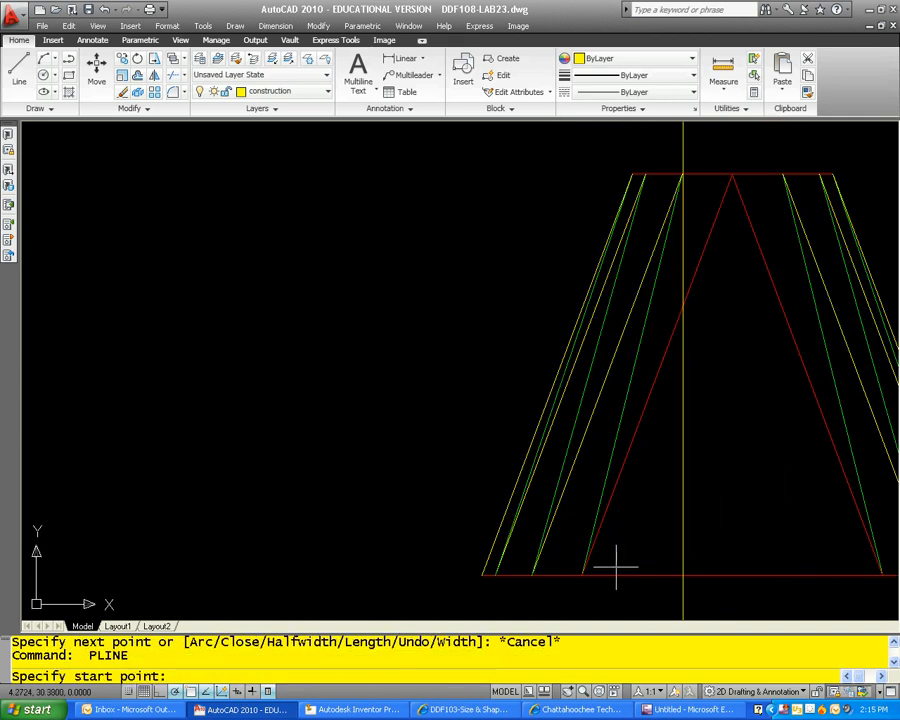
pyautogui.click(582, 575)
pyautogui.scroll(1, 669, 295)
pyautogui.moveTo(669, 295); pyautogui.dragTo(659, 454, button='middle')
pyautogui.scroll(4, 659, 454)
pyautogui.scroll(3, 598, 449)
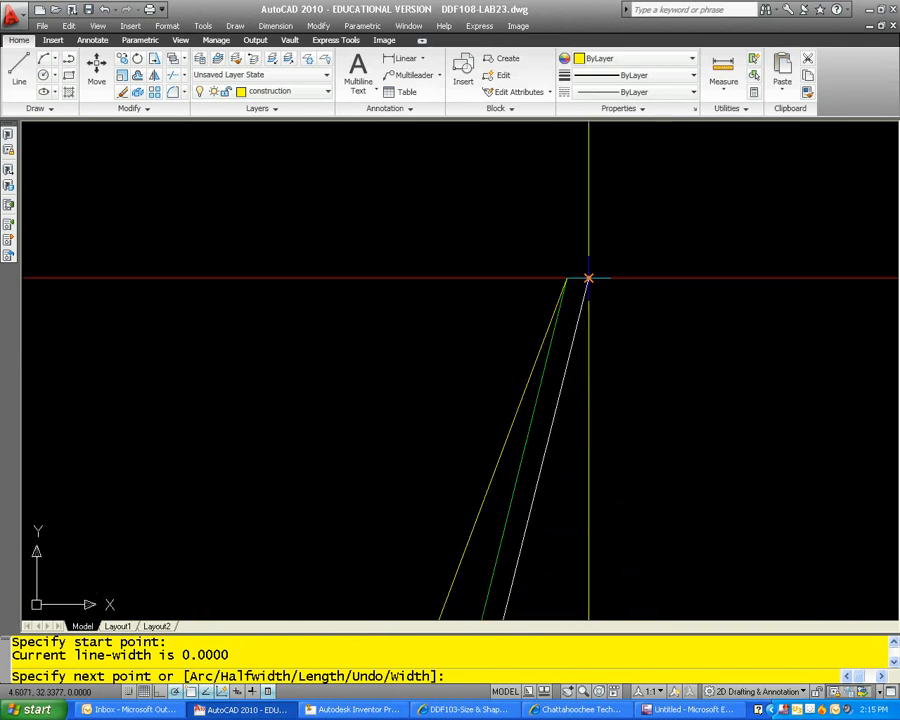
pyautogui.click(586, 277)
pyautogui.press('Escape')
# Step: Check the length of the new true-length polyline in its properties
pyautogui.click(575, 350)
pyautogui.rightClick(574, 338)
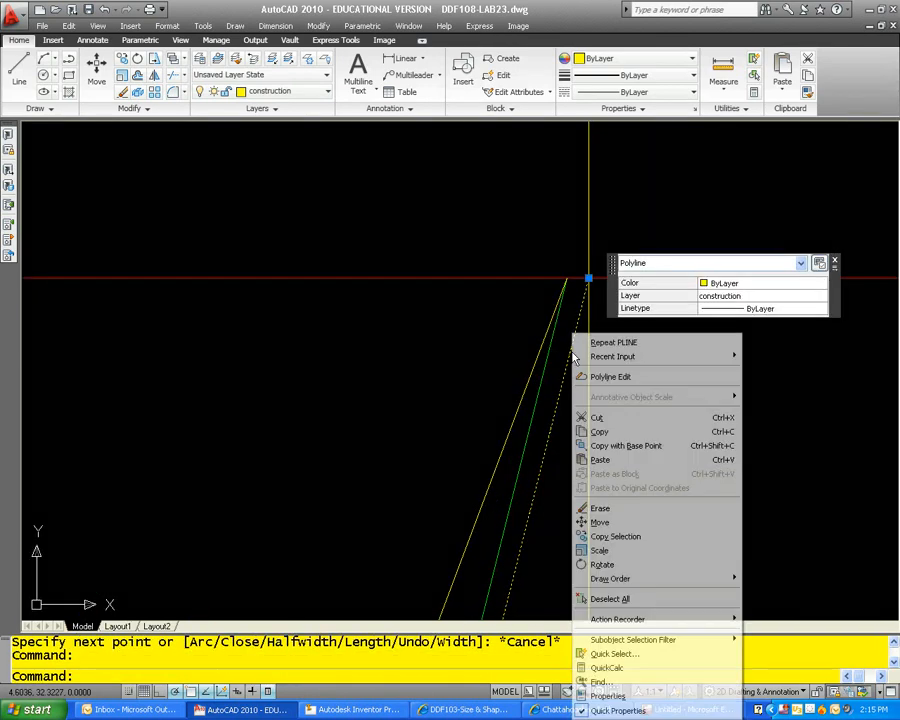
pyautogui.click(608, 696)
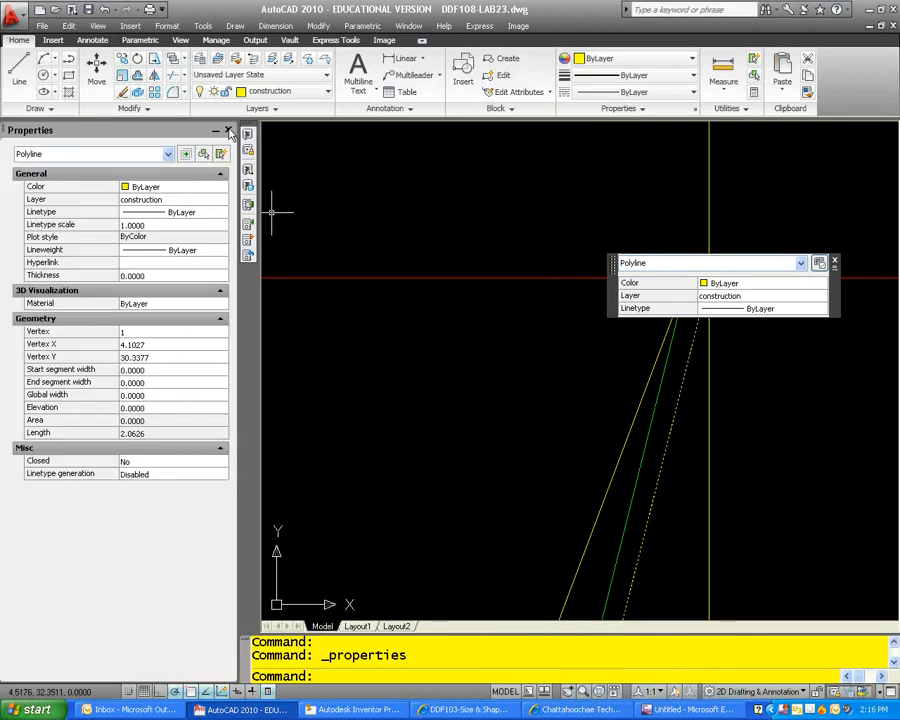
pyautogui.click(228, 132)
pyautogui.press('Escape')
# Step: Erase the true-length polyline from the front view
pyautogui.scroll(-3, 460, 326)
pyautogui.scroll(3, 464, 394)
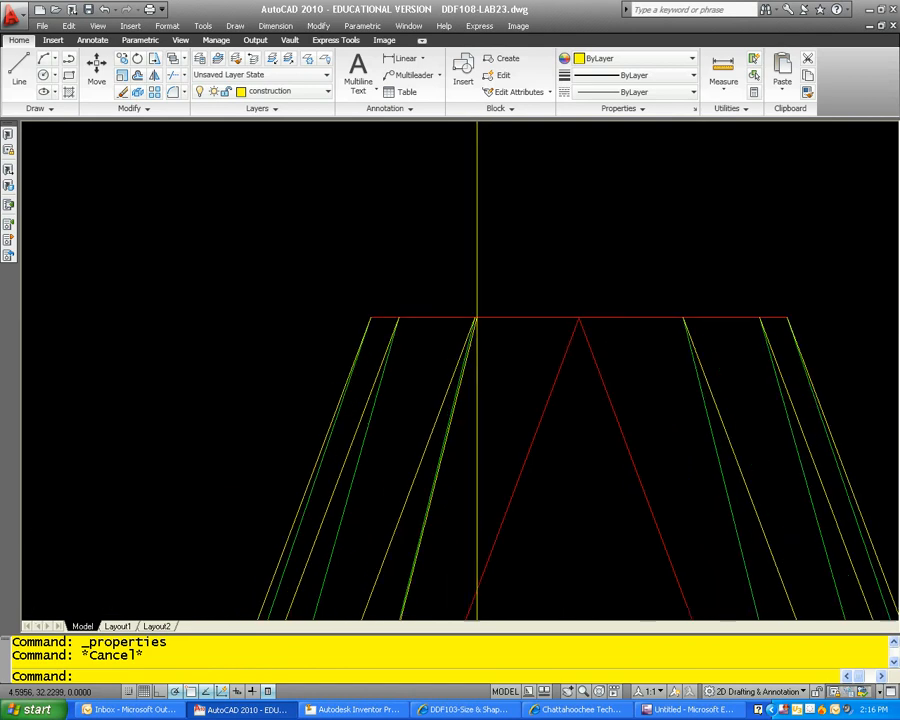
pyautogui.click(464, 362)
pyautogui.write('e')
pyautogui.press('Return')
pyautogui.scroll(-4, 484, 364)
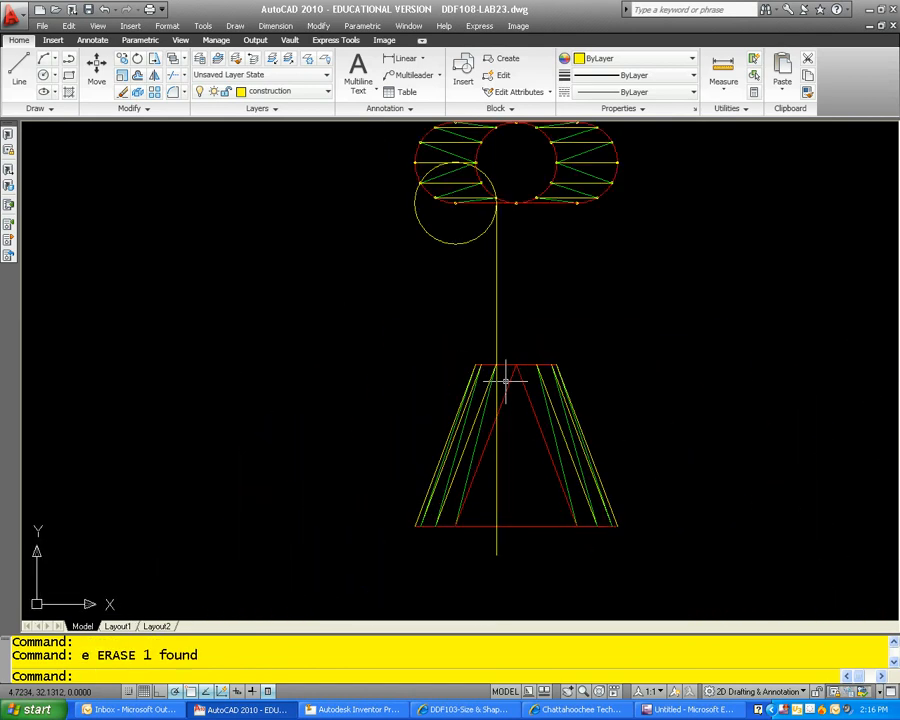
# Step: Draw a circle of radius 2.0626 centred on the copied triangle's lower-left corner
pyautogui.click(458, 522)
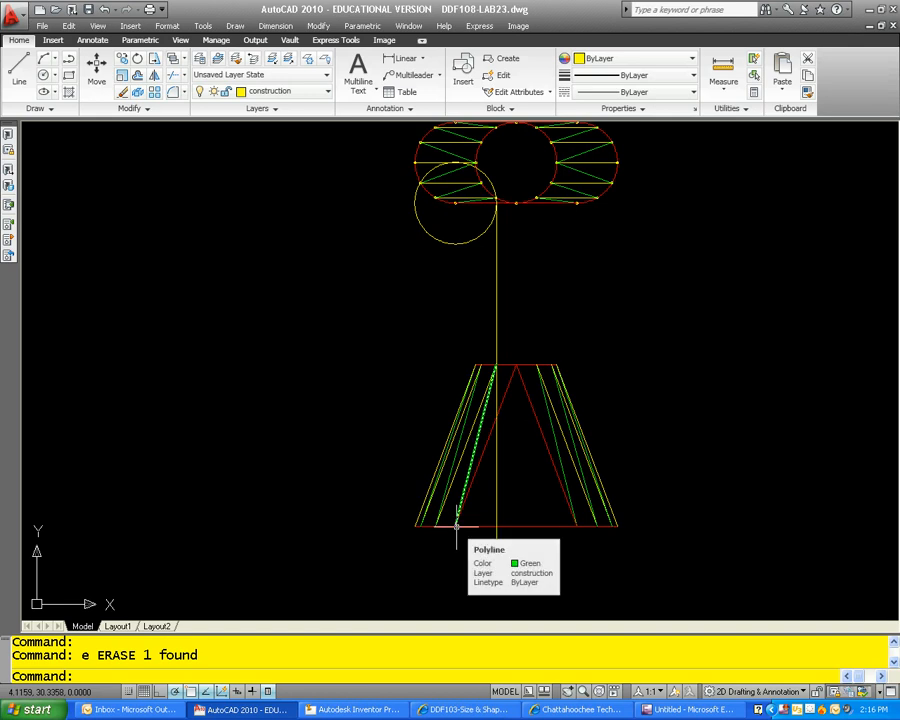
pyautogui.scroll(-2, 475, 477)
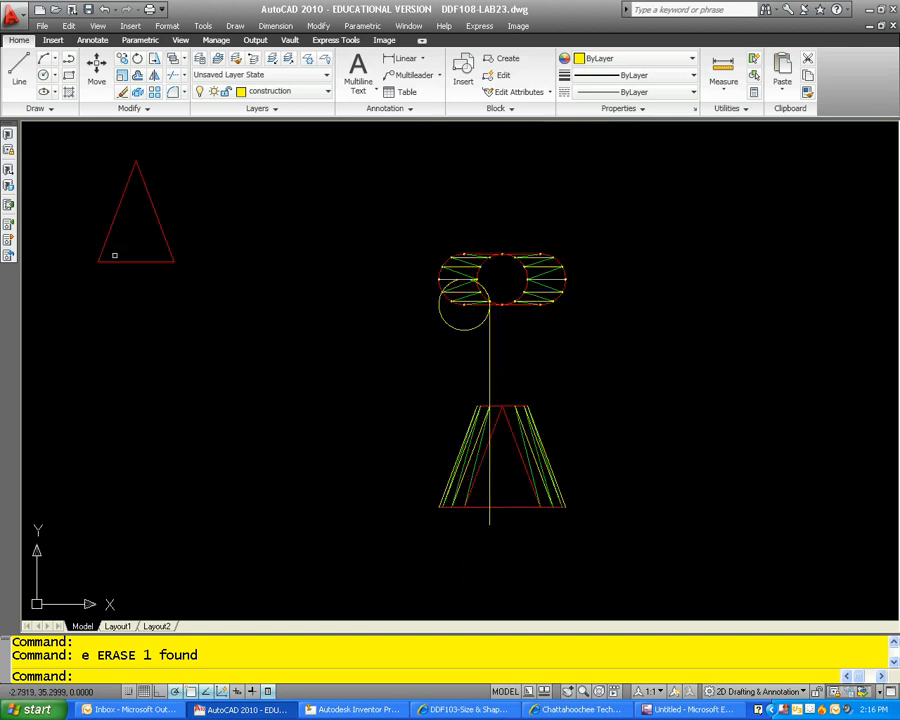
pyautogui.press('Escape')
pyautogui.press('Escape')
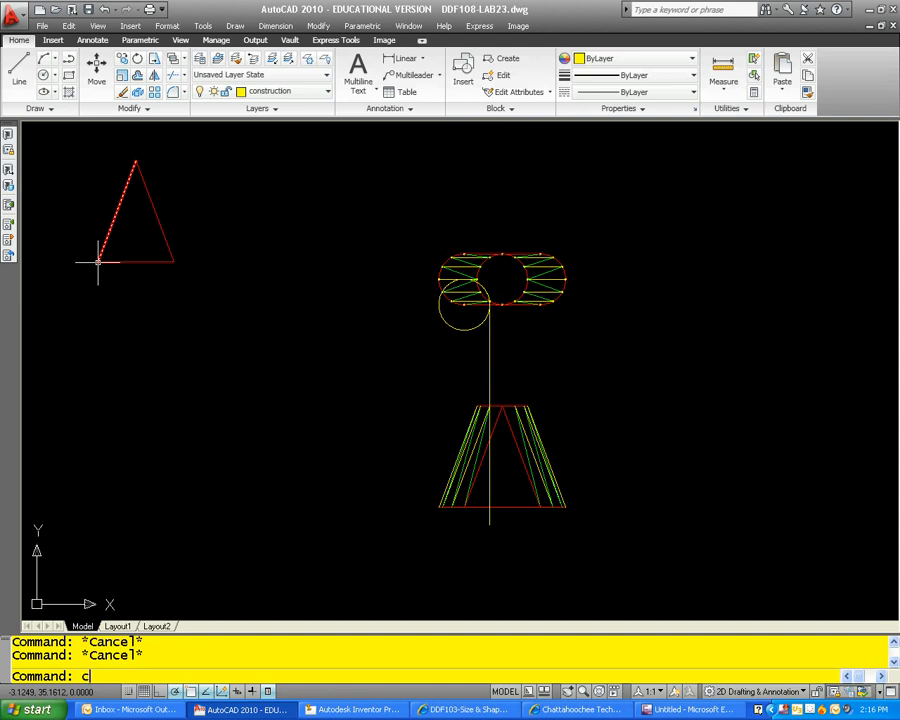
pyautogui.write('c')
pyautogui.press('Return')
pyautogui.click(98, 262)
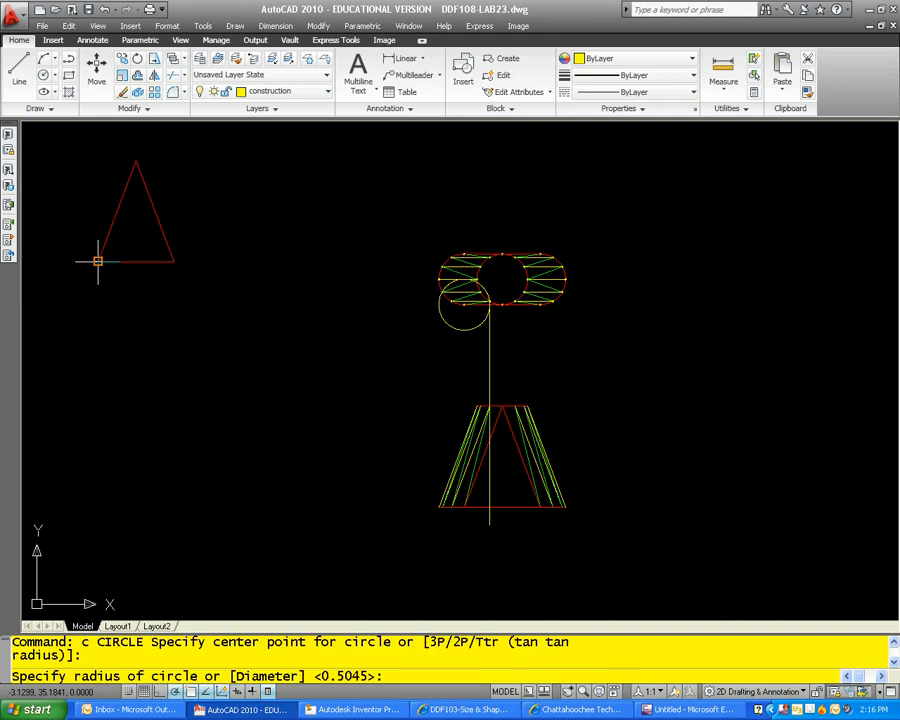
pyautogui.write('2.0626')
pyautogui.press('Return')
pyautogui.press('Escape')
pyautogui.press('Escape')
# Step: Check the circumference of the top view's inner red circle in its properties
pyautogui.scroll(5, 510, 295)
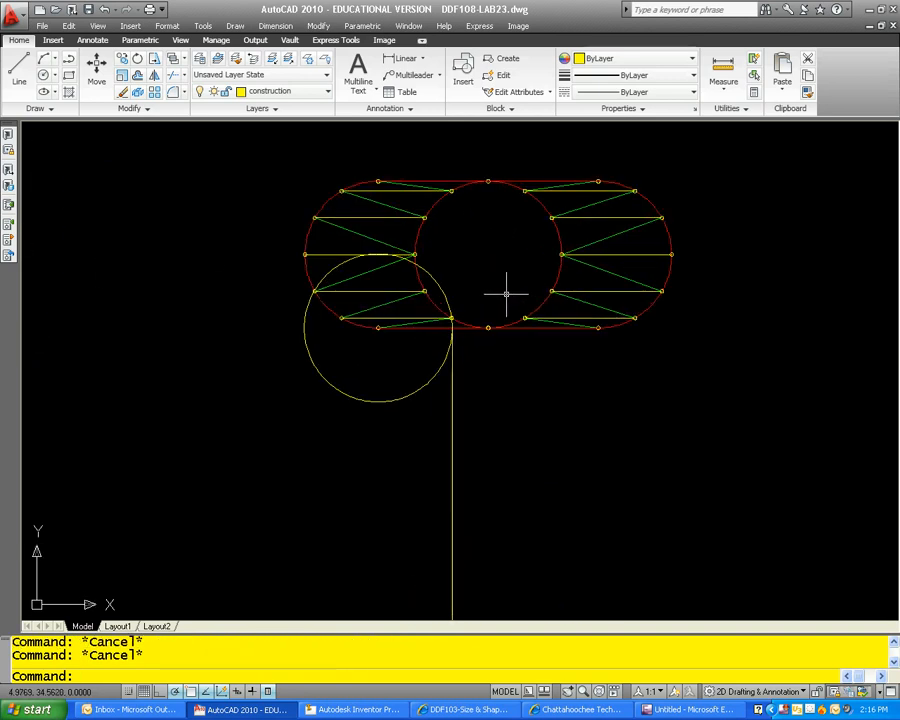
pyautogui.click(465, 325)
pyautogui.rightClick(480, 315)
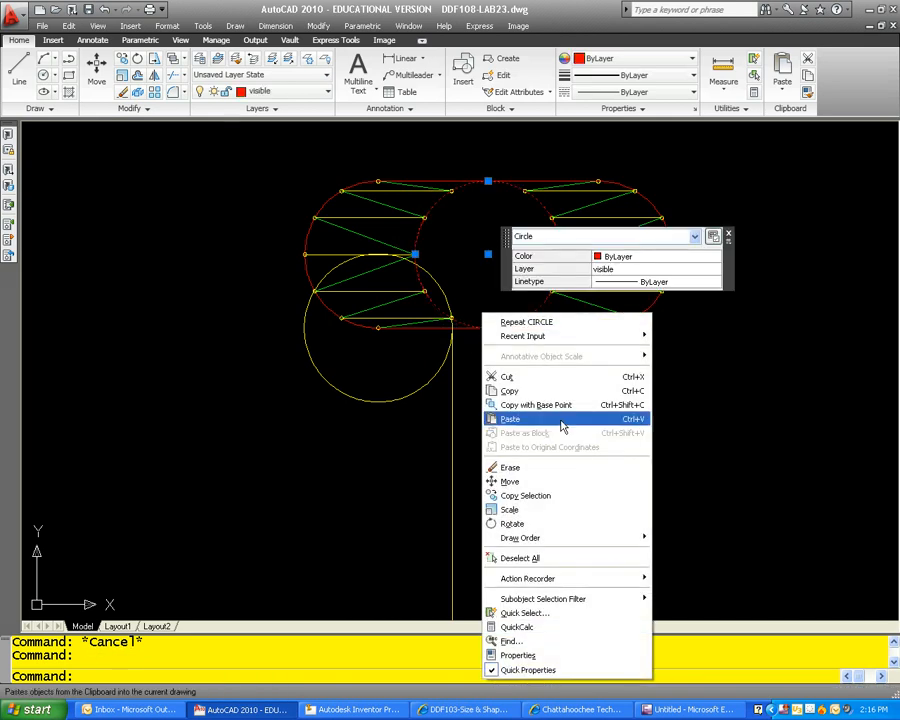
pyautogui.click(592, 655)
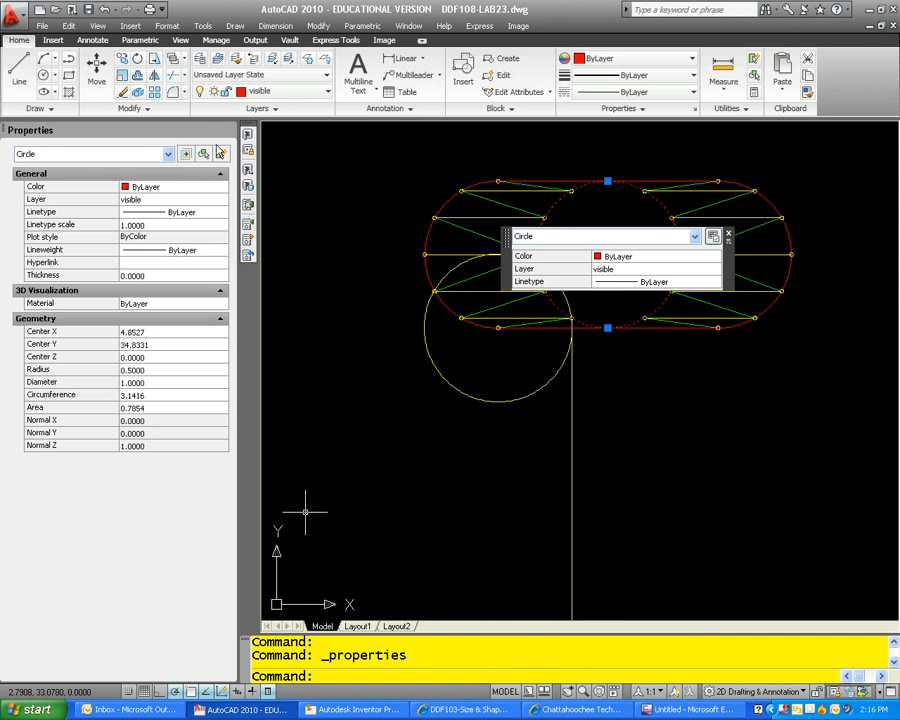
pyautogui.click(228, 130)
pyautogui.press('Escape')
pyautogui.press('Escape')
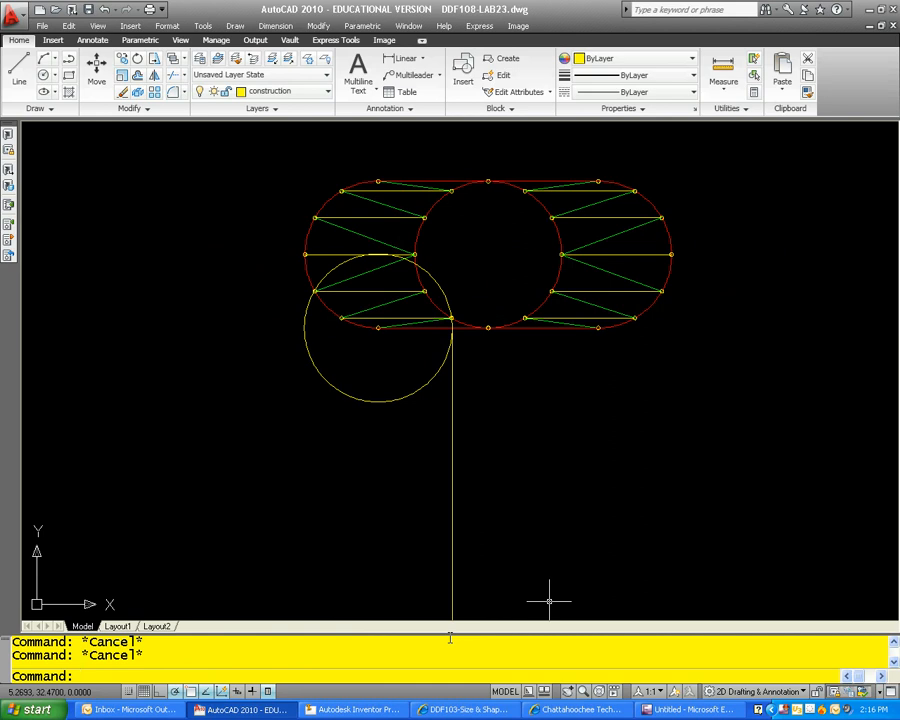
# Step: Calculate one twelfth of the inner circle's circumference with the expression 3.1416/12
pyautogui.press('Return')
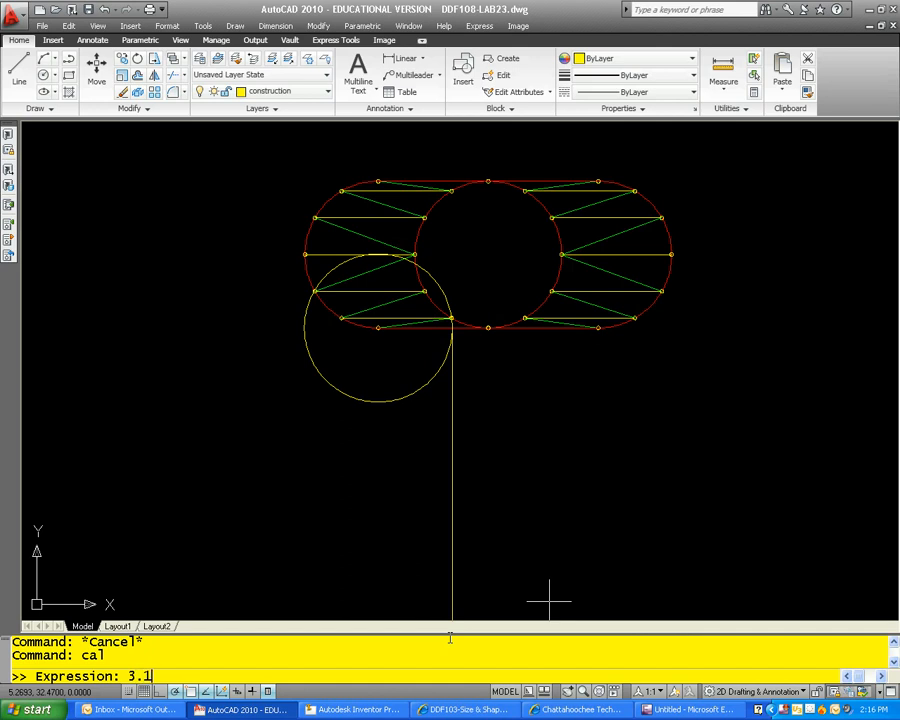
pyautogui.write('3.1416/12')
pyautogui.press('Return')
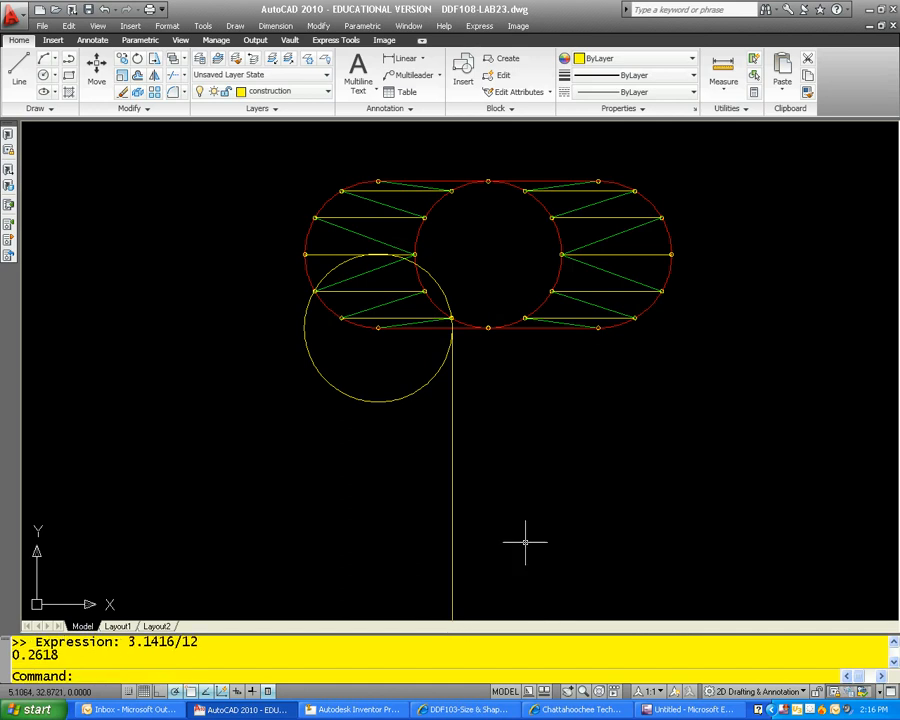
# Step: Draw a circle of radius 0.2618 centred on the copied triangle's apex
pyautogui.scroll(-6, 460, 426)
pyautogui.scroll(3, 278, 374)
pyautogui.scroll(2, 353, 348)
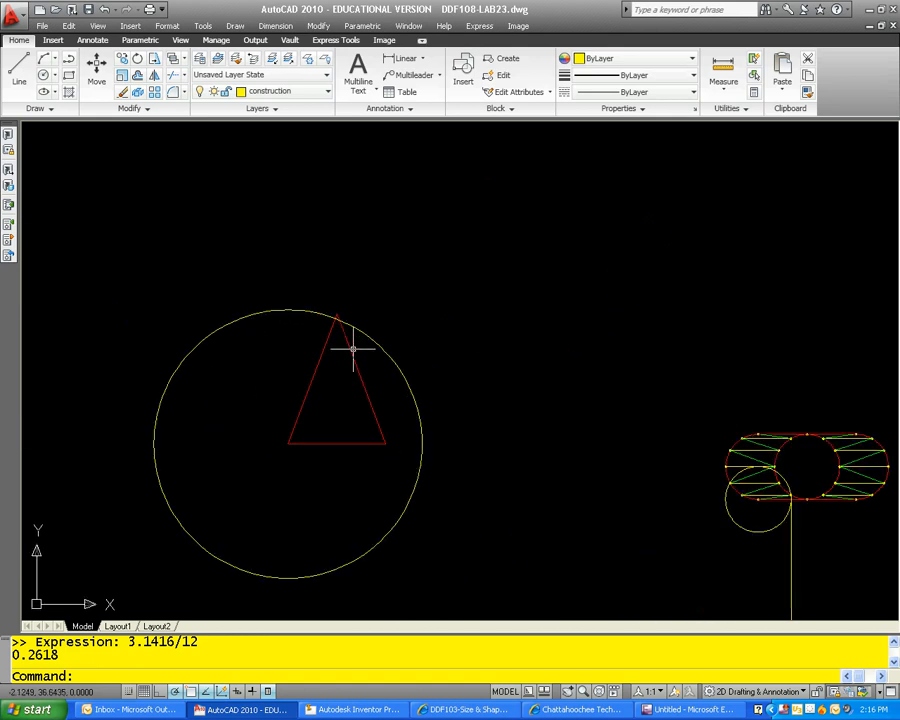
pyautogui.write('c')
pyautogui.press('Return')
pyautogui.scroll(3, 355, 301)
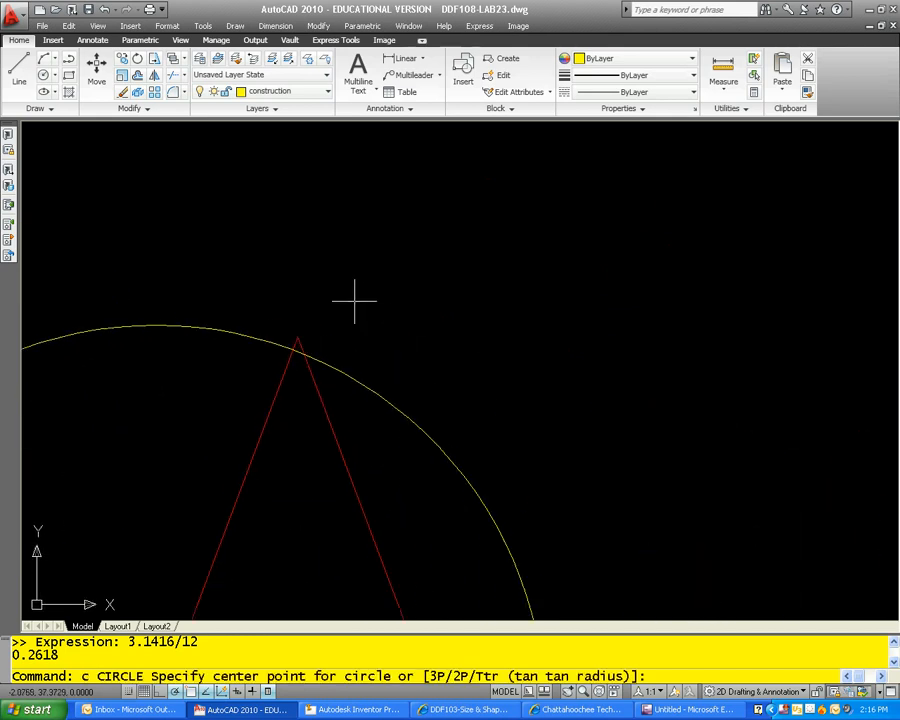
pyautogui.click(297, 337)
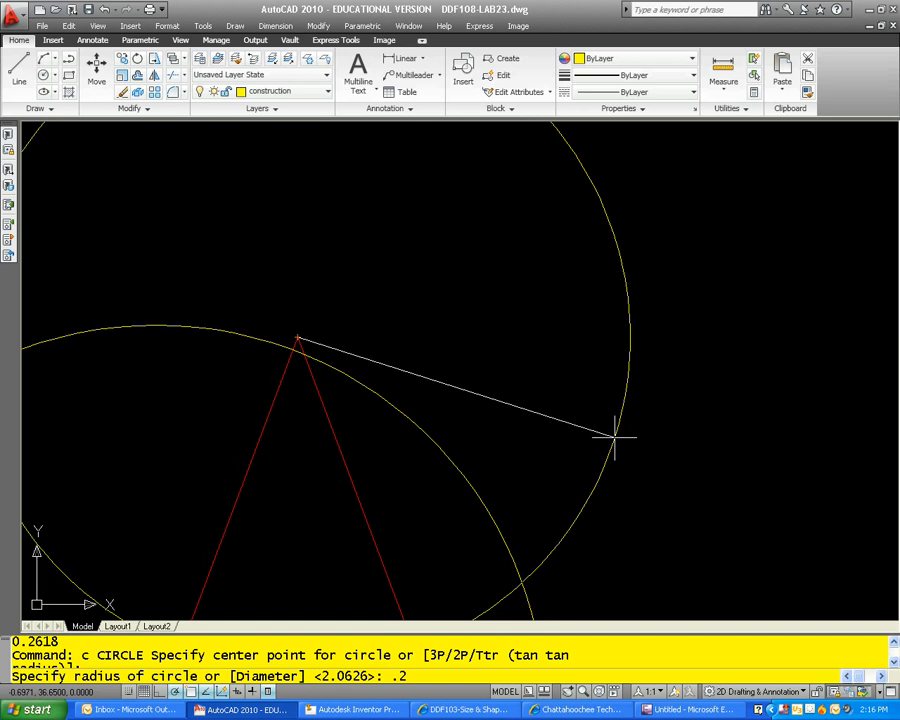
pyautogui.press('Return')
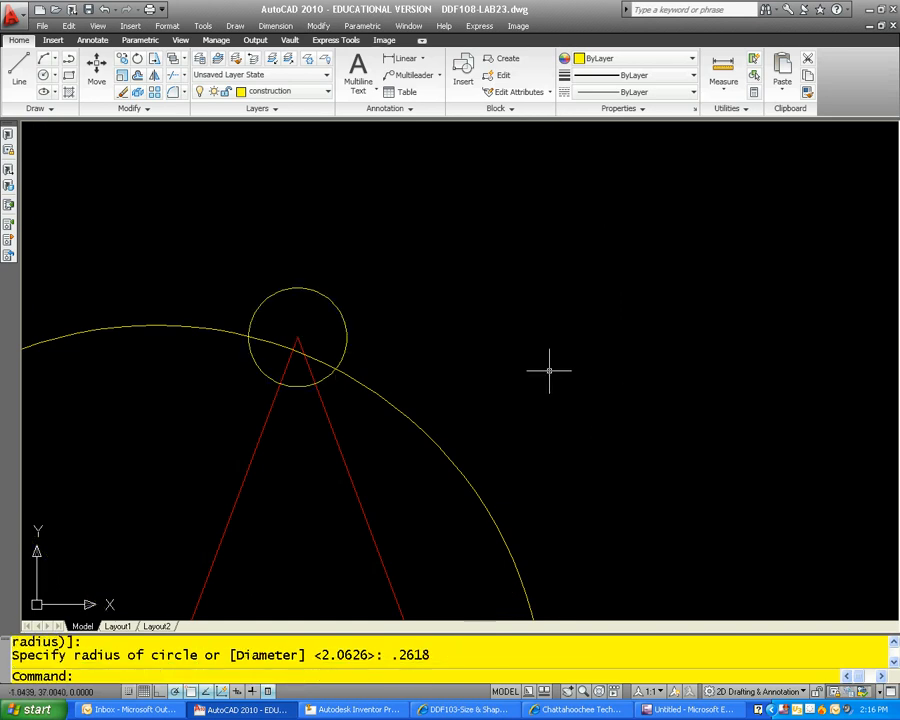
pyautogui.scroll(-3, 545, 380)
pyautogui.press('Escape')
pyautogui.press('Escape')
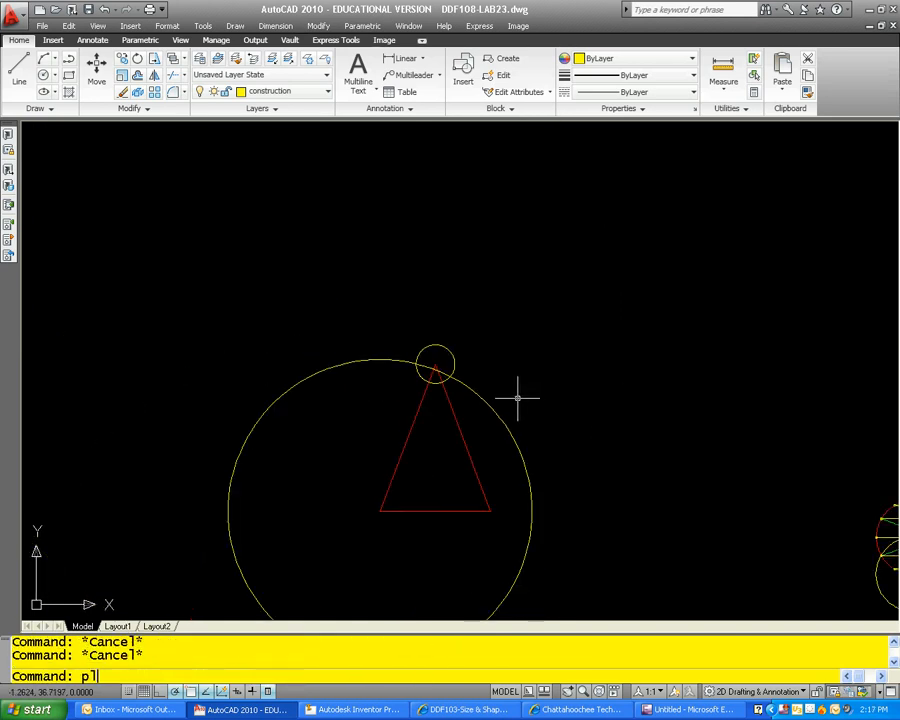
# Step: Draw a polyline from the copied triangle's lower-left corner to the left intersection of the large and small circles
pyautogui.write('pl')
pyautogui.press('Return')
pyautogui.scroll(2, 430, 380)
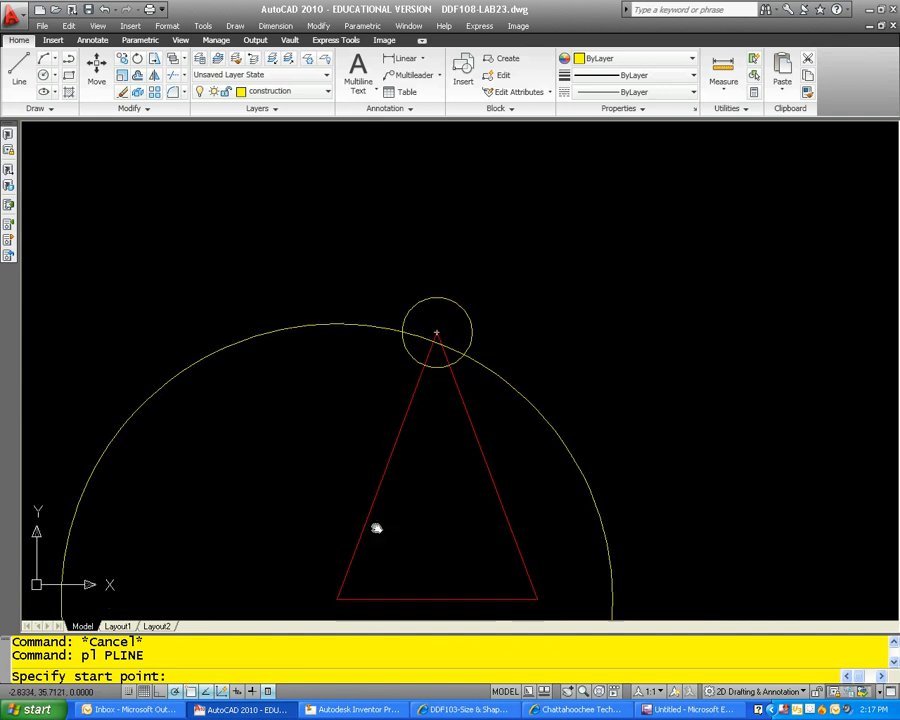
pyautogui.click(333, 546)
pyautogui.scroll(3, 395, 405)
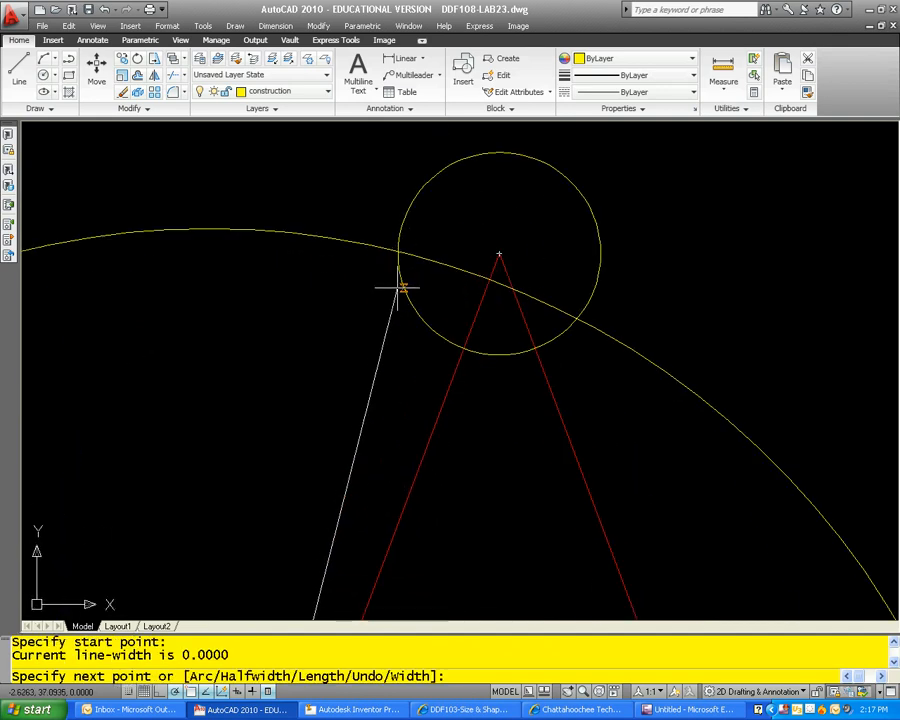
pyautogui.click(396, 249)
pyautogui.press('Escape')
pyautogui.press('Escape')
pyautogui.scroll(-4, 537, 427)
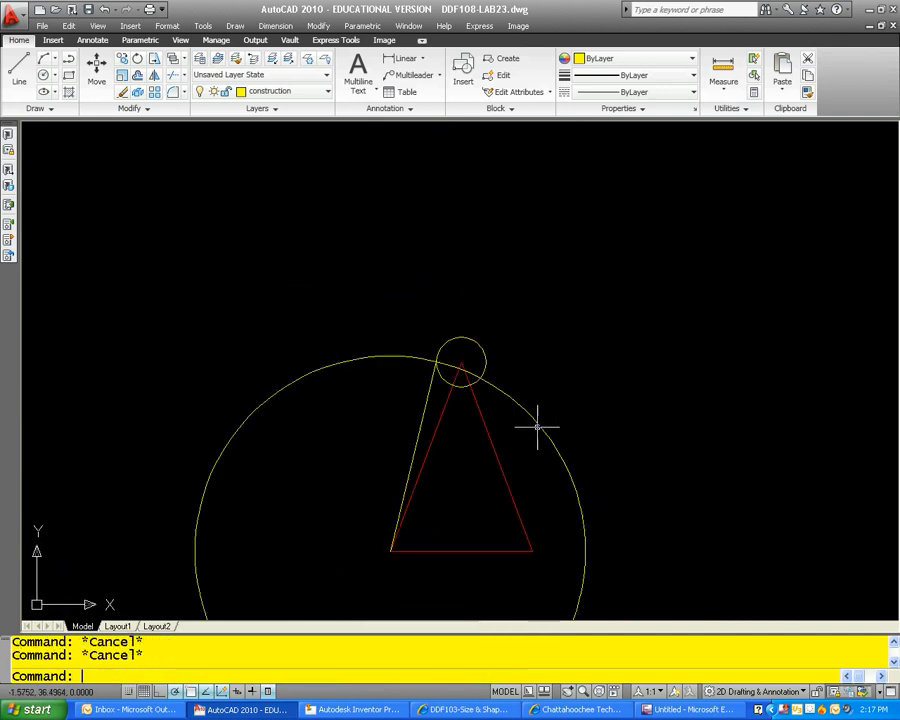
# Step: Match the new polyline's properties to a green triangulation line in the top view
pyautogui.write('ma')
pyautogui.press('Return')
pyautogui.scroll(-4, 580, 472)
pyautogui.scroll(5, 730, 545)
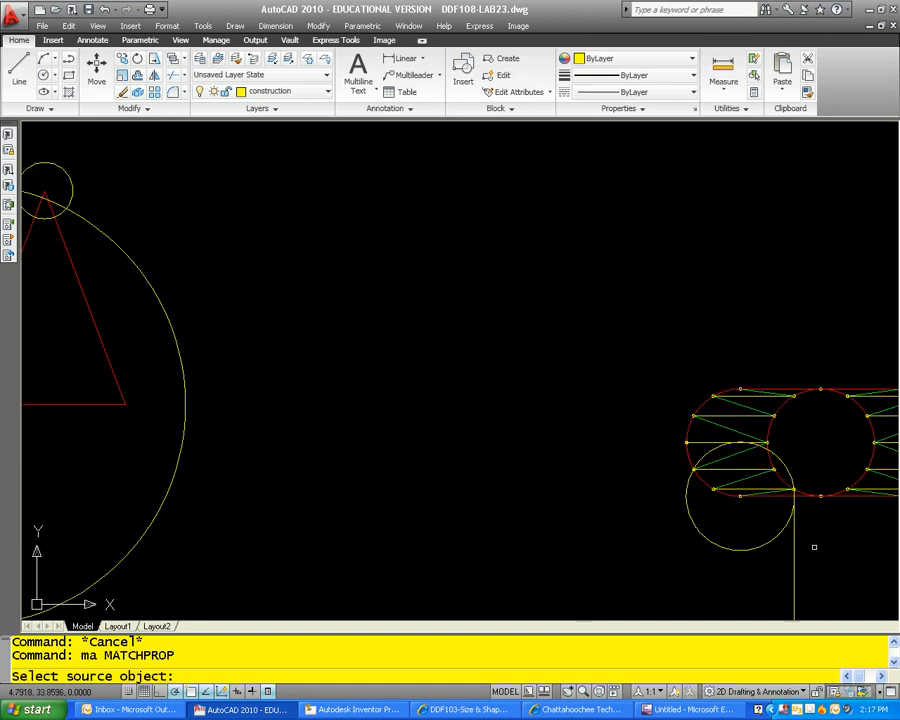
pyautogui.click(764, 496)
pyautogui.scroll(-3, 502, 462)
pyautogui.scroll(3, 292, 336)
pyautogui.click(262, 318)
pyautogui.press('Escape')
pyautogui.press('Escape')
pyautogui.press('Escape')
pyautogui.scroll(2, 361, 261)
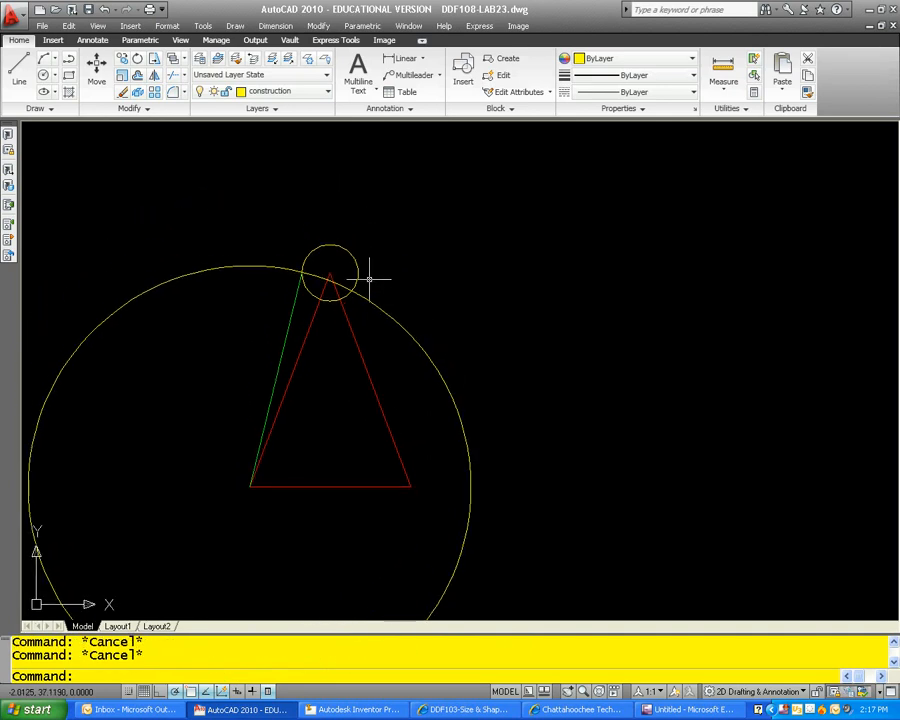
# Step: Move the small circle from the copied triangle's apex to an empty area above and right of the triangle
pyautogui.write('m')
pyautogui.press('Return')
pyautogui.click(370, 273)
pyautogui.click(352, 263)
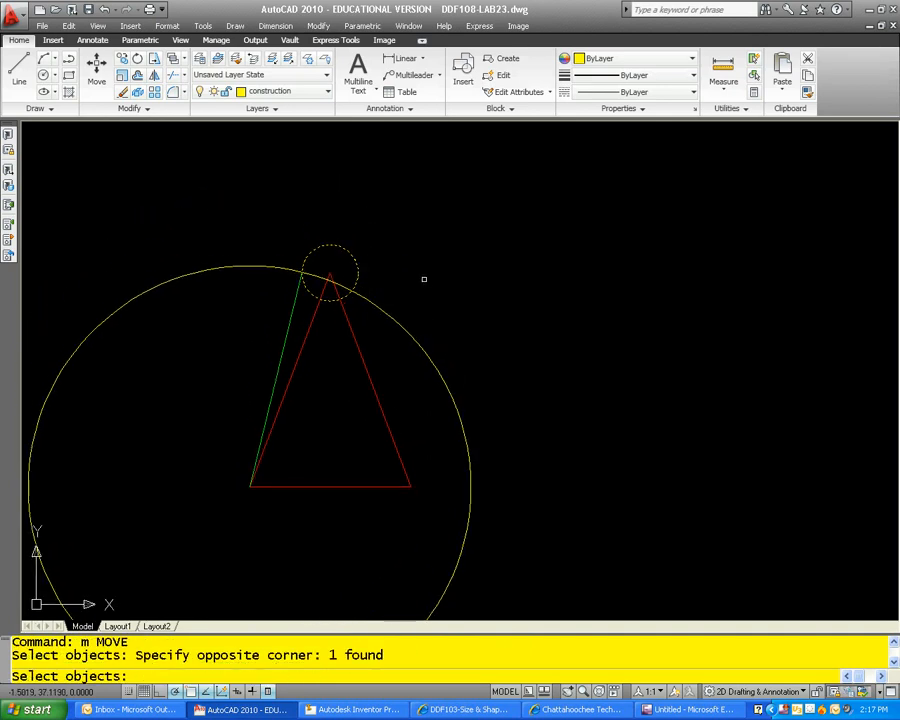
pyautogui.press('Return')
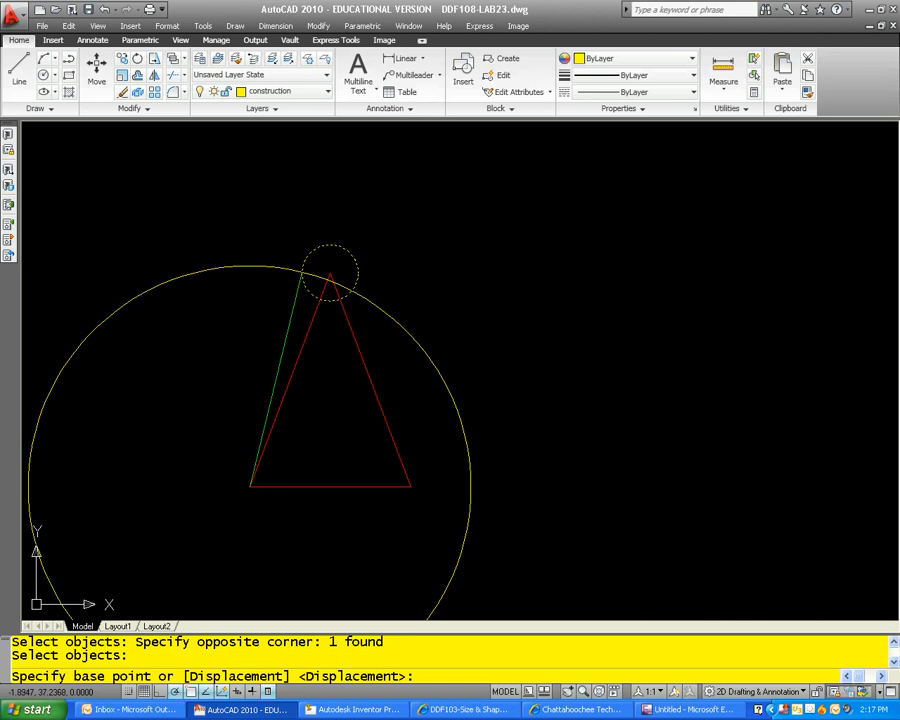
pyautogui.click(331, 270)
pyautogui.press('Escape')
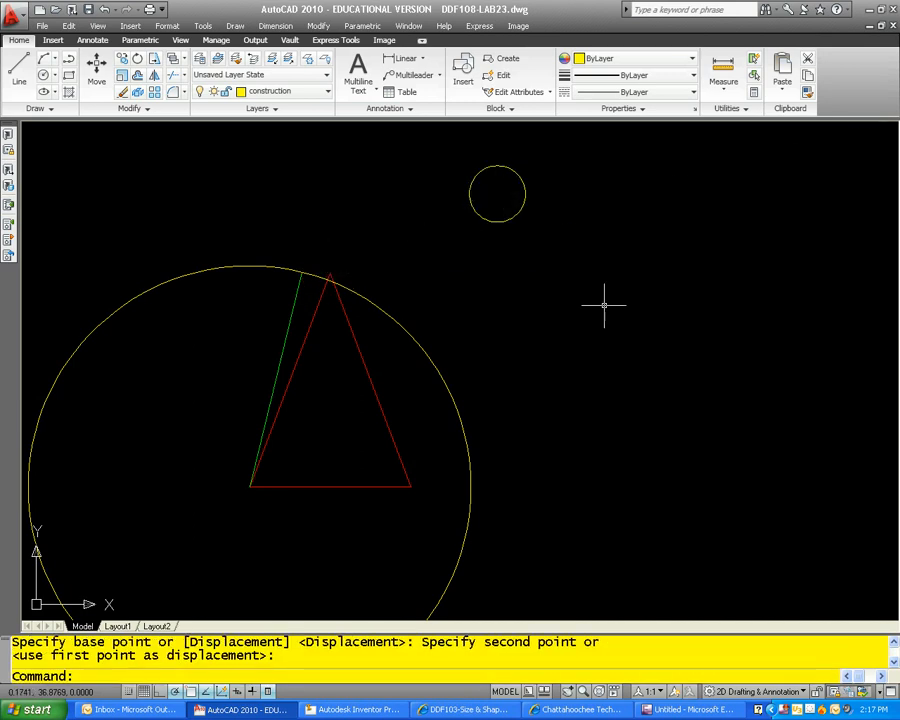
# Step: Erase the large circle around the copied triangle's lower-left corner
pyautogui.click(486, 443)
pyautogui.click(455, 428)
pyautogui.write('e')
pyautogui.press('Return')
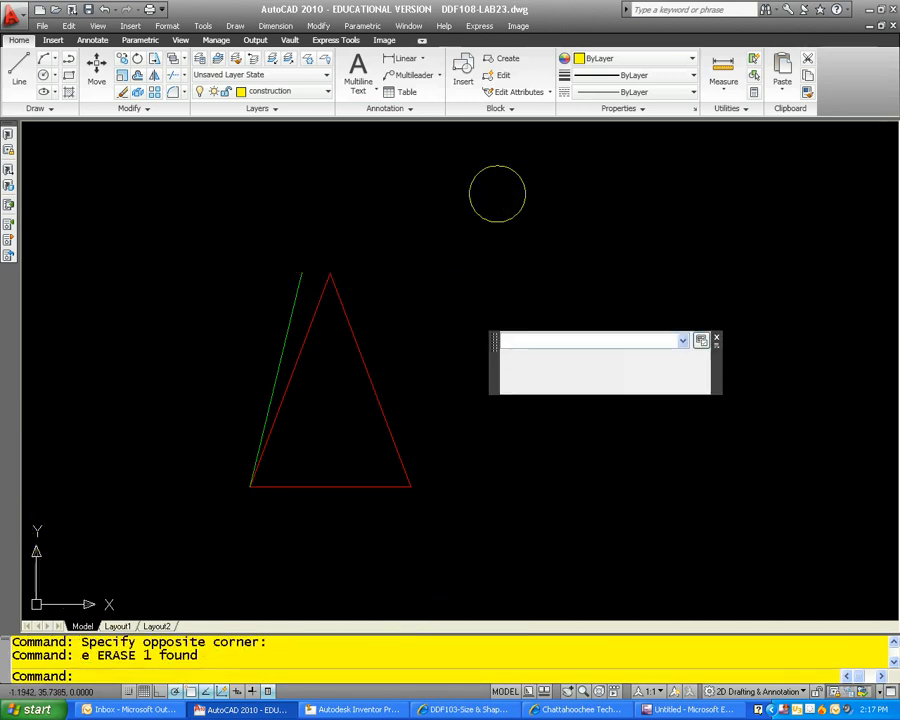
# Step: Erase the old construction circle and its vertical projection line between the top and front views
pyautogui.scroll(-3, 498, 428)
pyautogui.scroll(3, 555, 500)
pyautogui.click(548, 345)
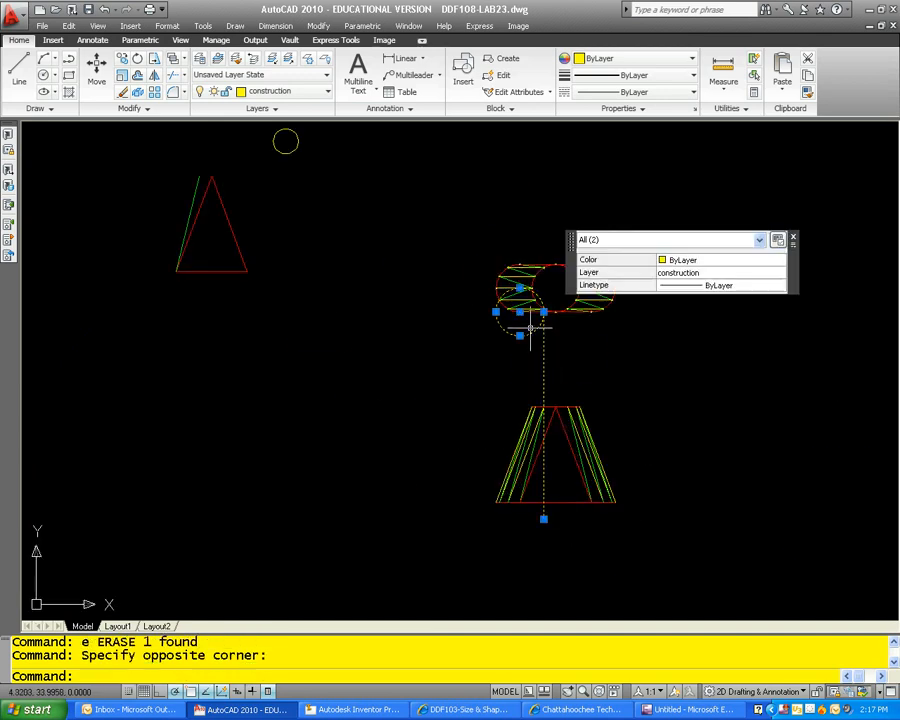
pyautogui.write('e')
pyautogui.press('Return')
# Step: Draw a circle centred on the inner circle's lower-left division point, reaching the outer arc's division point on the same horizontal line
pyautogui.scroll(4, 537, 300)
pyautogui.scroll(2, 557, 343)
pyautogui.press('Escape')
pyautogui.press('Escape')
pyautogui.write('c')
pyautogui.press('Return')
pyautogui.scroll(3, 579, 335)
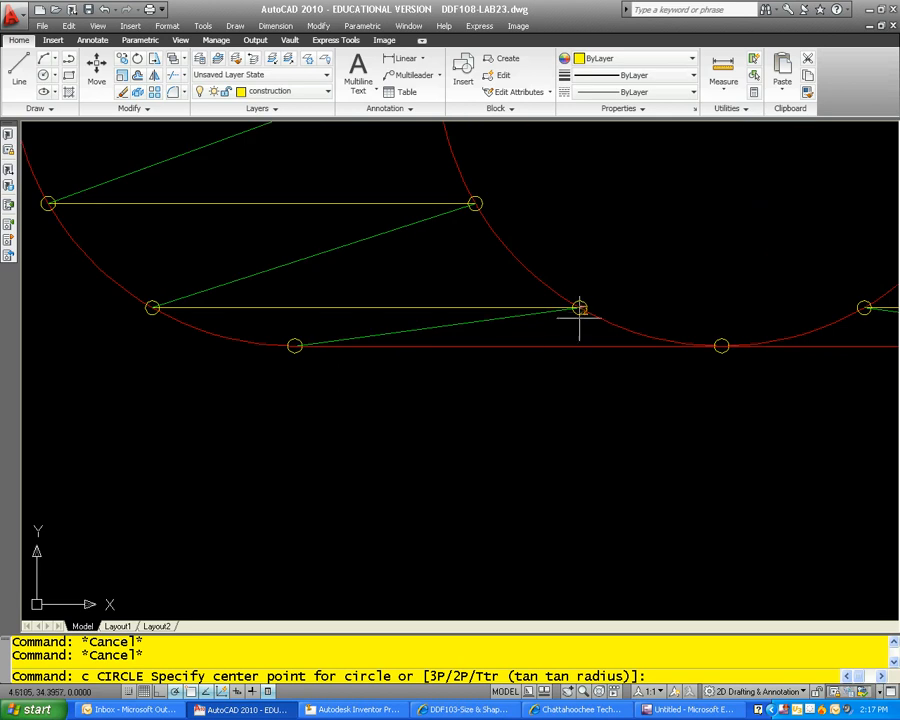
pyautogui.click(579, 307)
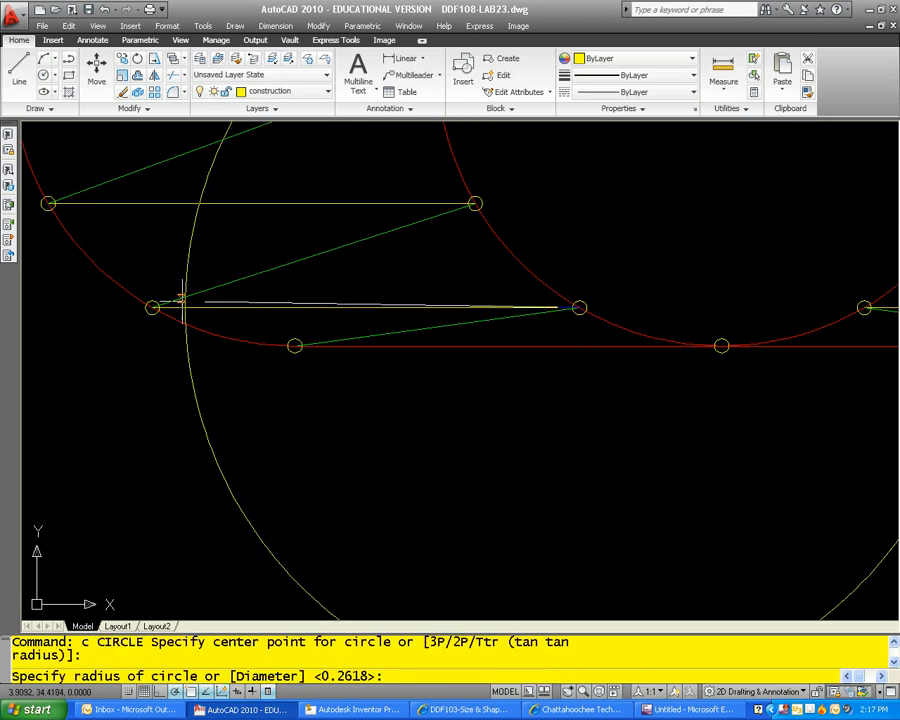
pyautogui.press('Escape')
pyautogui.press('Escape')
# Step: Draw a vertical polyline from the outer arc's lower-left division point down past the front view's base
pyautogui.write('pl')
pyautogui.press('Return')
pyautogui.click(152, 307)
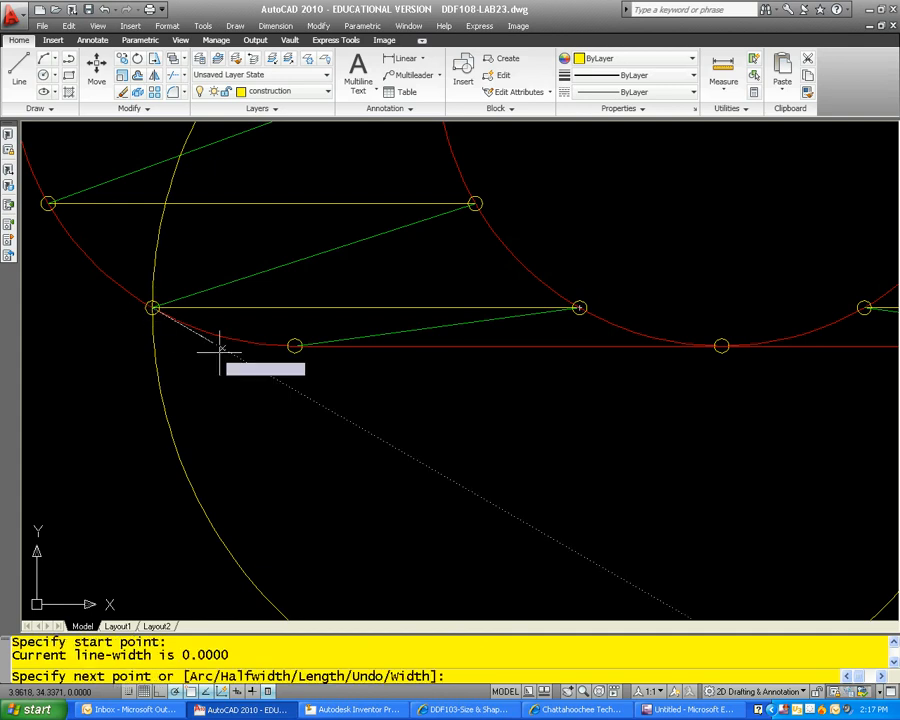
pyautogui.scroll(-6, 281, 250)
pyautogui.moveTo(281, 250); pyautogui.dragTo(286, 207, button='middle')
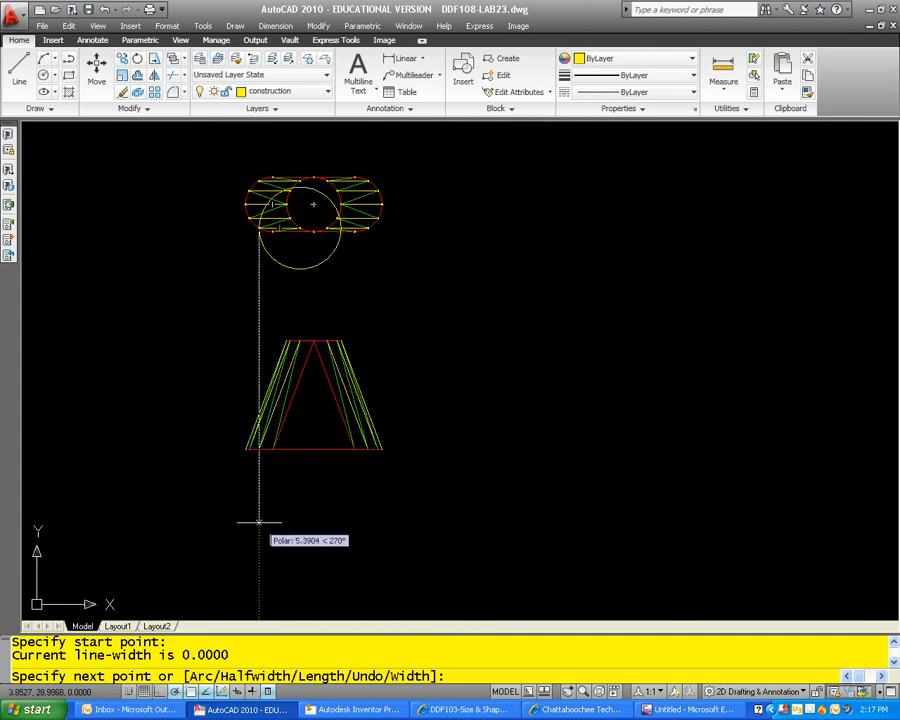
pyautogui.press('Escape')
pyautogui.scroll(2, 268, 420)
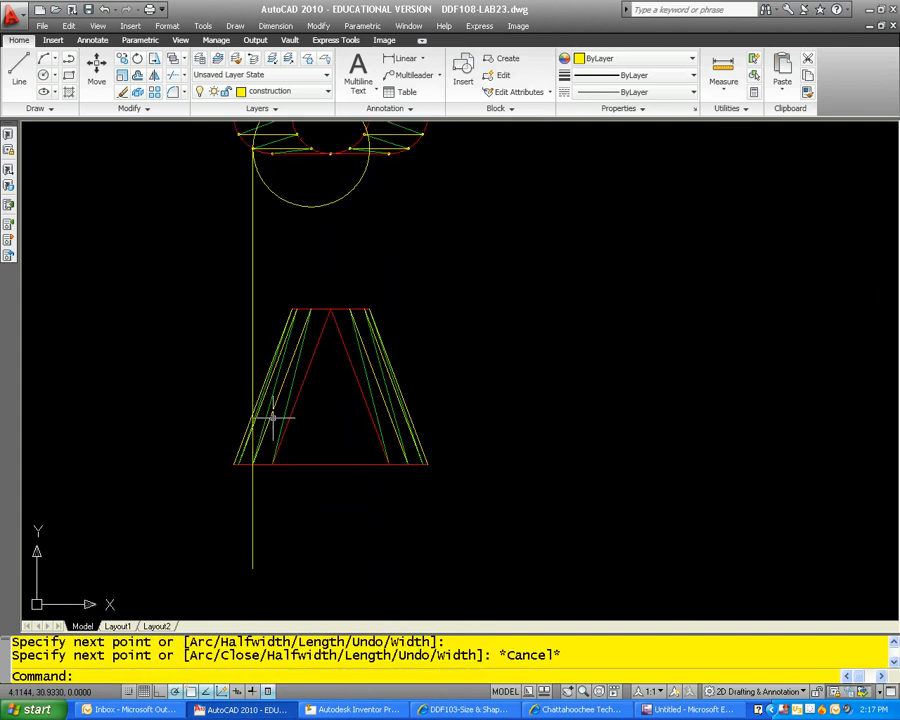
# Step: Draw a true-length polyline from the third point on the front view's top edge to where the vertical line meets the base
pyautogui.scroll(1, 290, 410)
pyautogui.scroll(3, 300, 403)
pyautogui.press('Return')
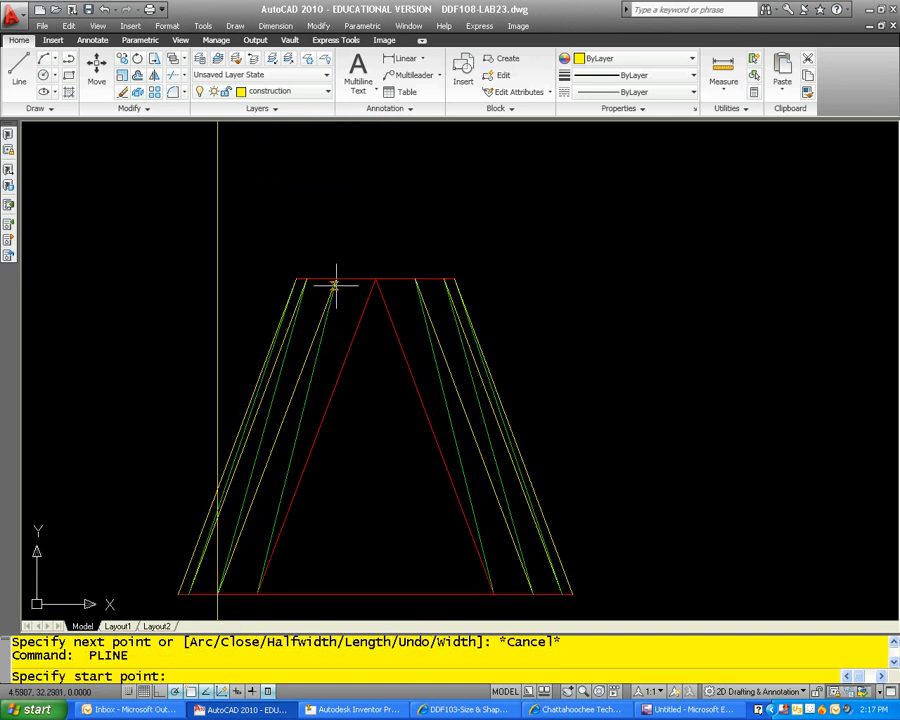
pyautogui.click(336, 279)
pyautogui.scroll(5, 277, 527)
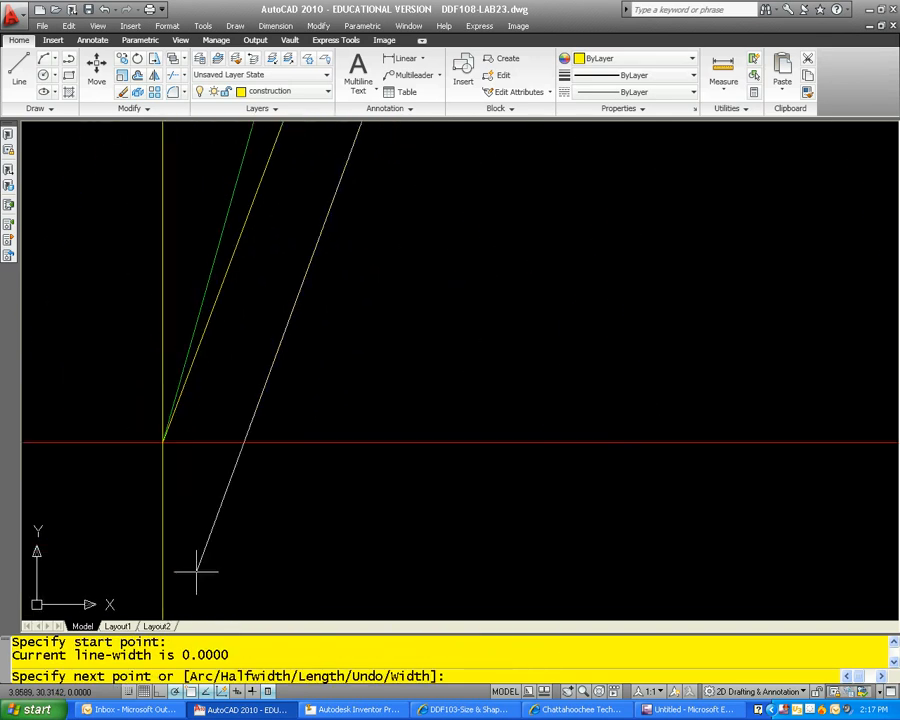
pyautogui.scroll(1, 171, 485)
pyautogui.scroll(-5, 159, 430)
pyautogui.moveTo(321, 450); pyautogui.dragTo(322, 566, button='middle')
pyautogui.scroll(-4, 336, 532)
pyautogui.scroll(3, 335, 532)
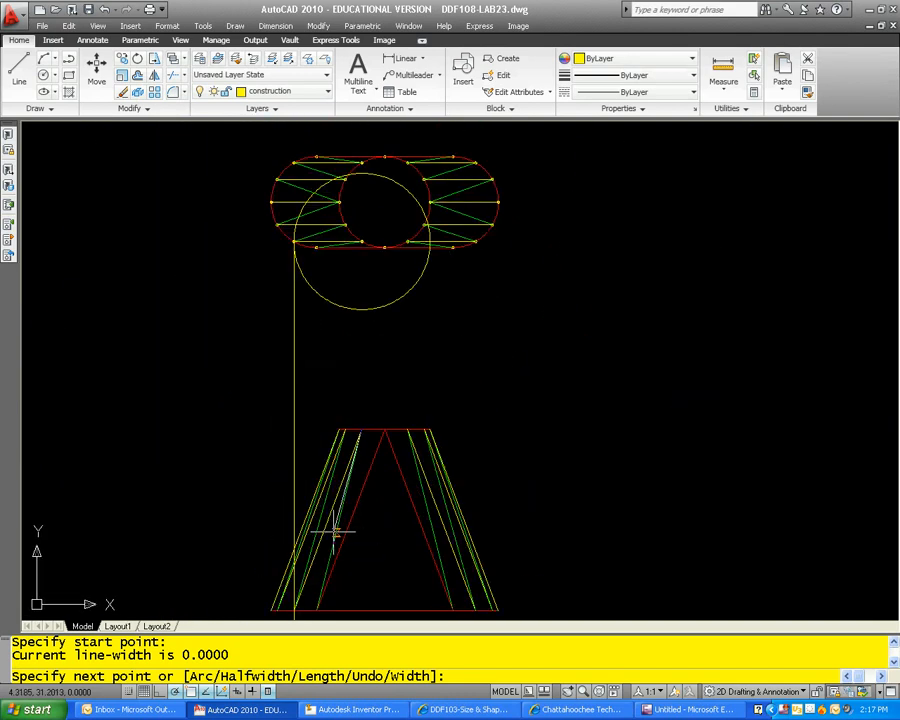
pyautogui.moveTo(335, 532); pyautogui.dragTo(357, 464, button='middle')
pyautogui.scroll(2, 323, 495)
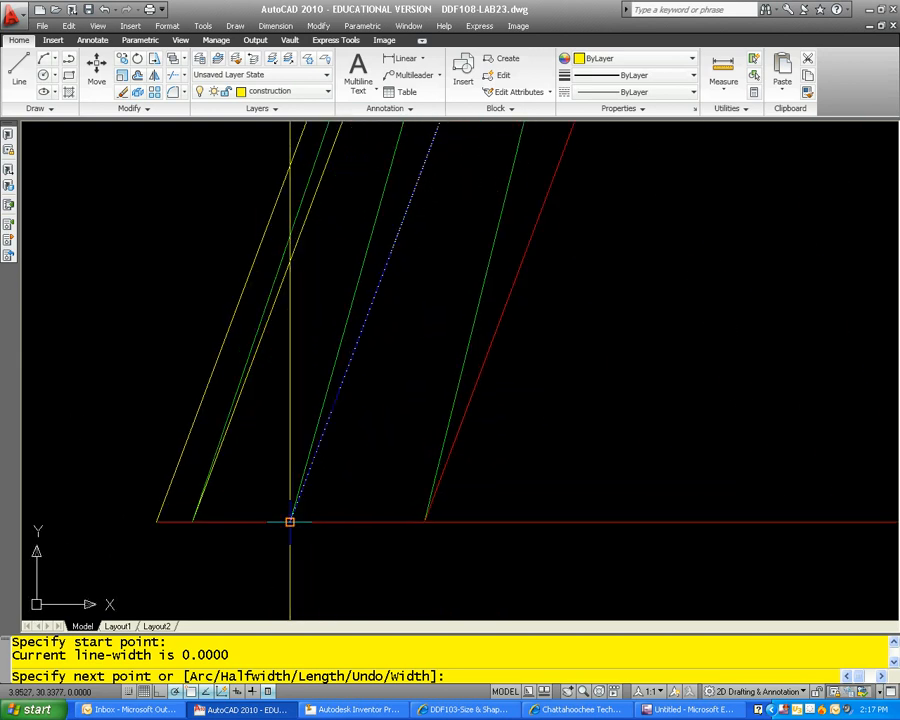
pyautogui.press('Escape')
# Step: Check the new front-view line's length in its properties
pyautogui.scroll(-5, 370, 420)
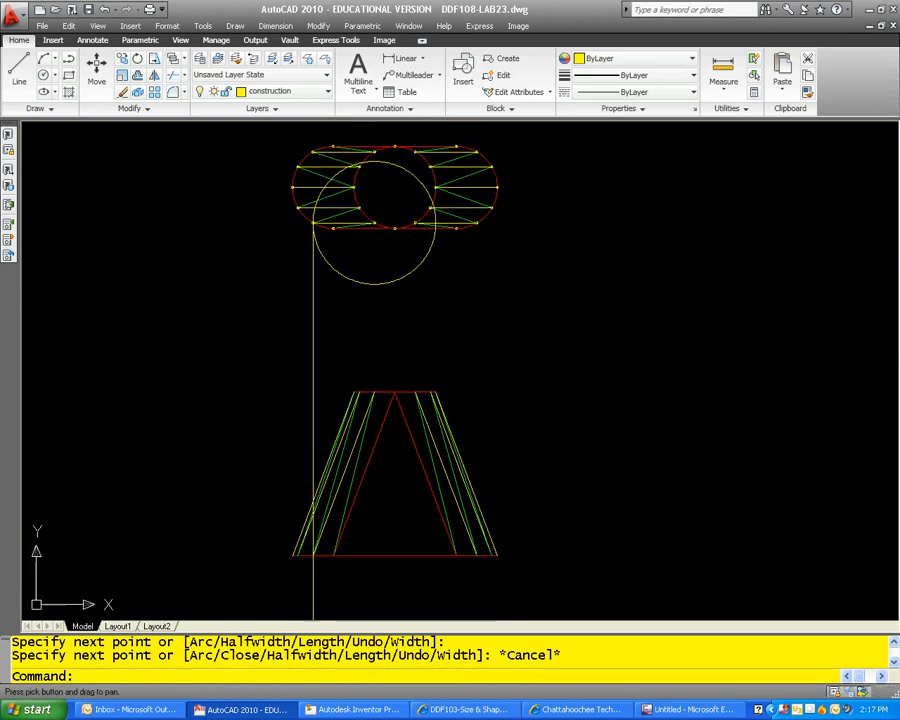
pyautogui.scroll(3, 352, 460)
pyautogui.click(352, 437)
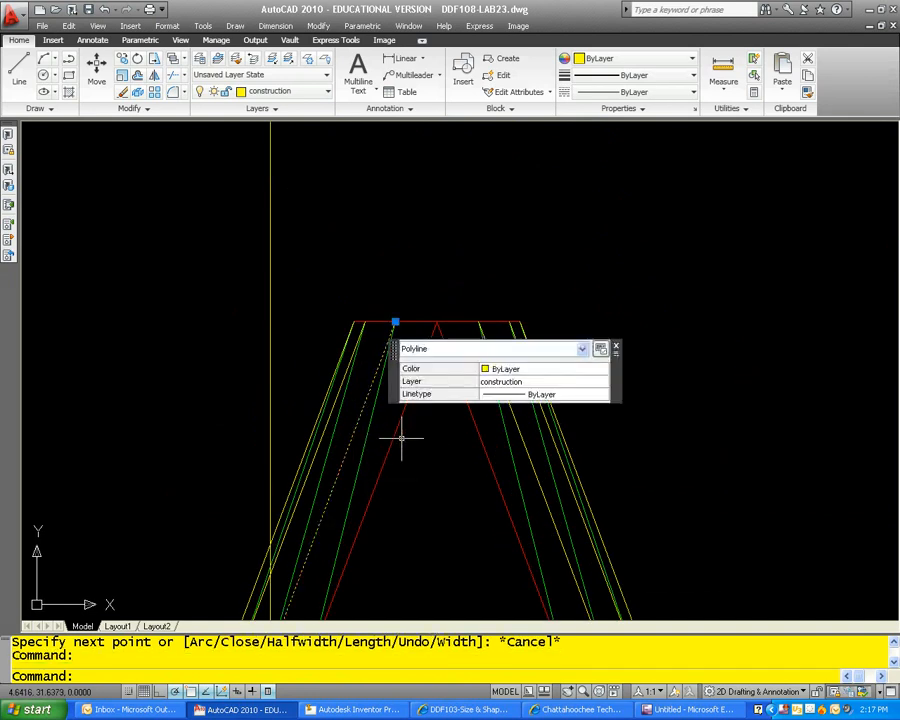
pyautogui.scroll(-5, 340, 447)
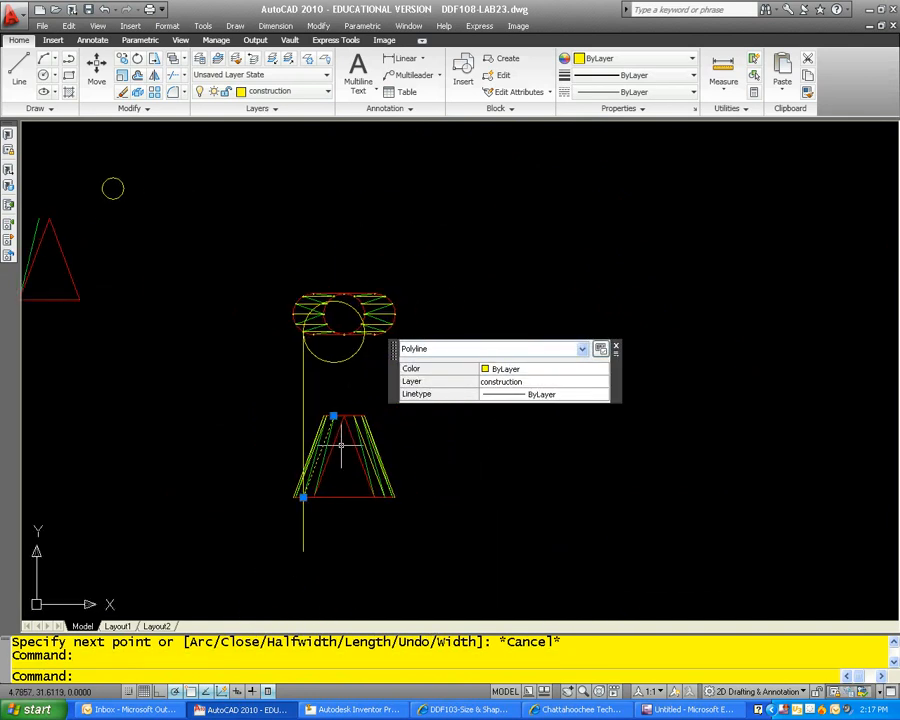
pyautogui.rightClick(341, 446)
pyautogui.click(398, 422)
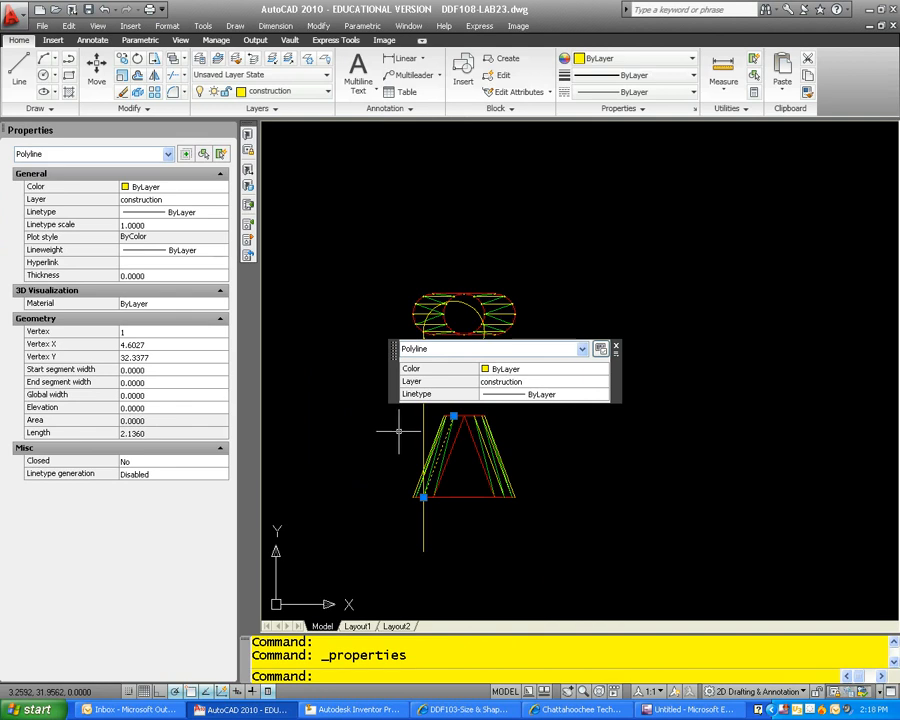
pyautogui.press('Escape')
pyautogui.press('Escape')
# Step: Draw a circle of radius 2.136 centred on the upper end of the pattern's green line
pyautogui.moveTo(291, 424); pyautogui.dragTo(502, 487, button='middle')
pyautogui.write('c')
pyautogui.press('Return')
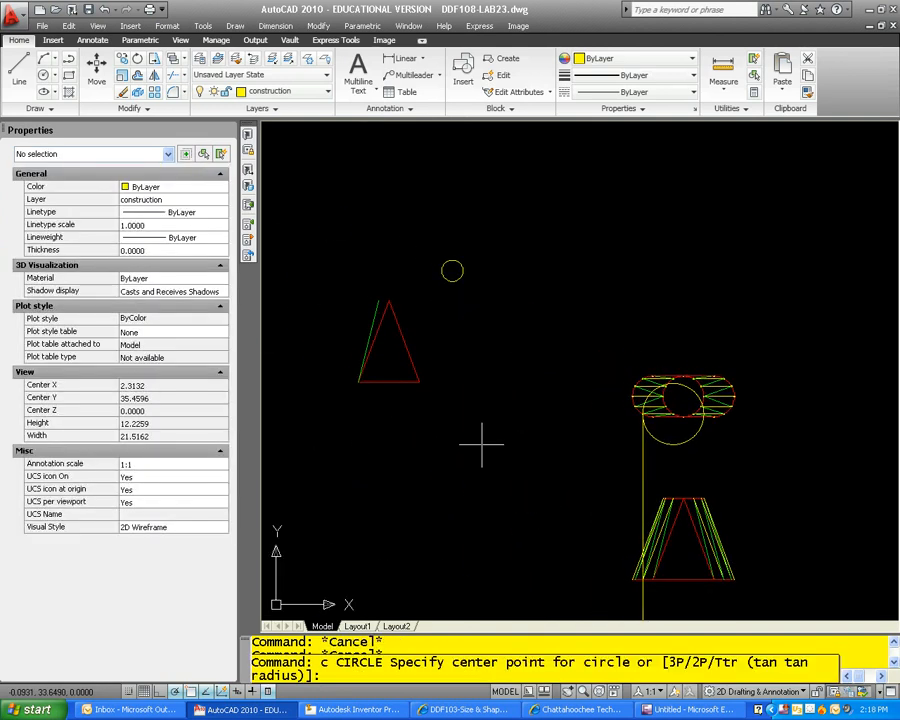
pyautogui.click(378, 300)
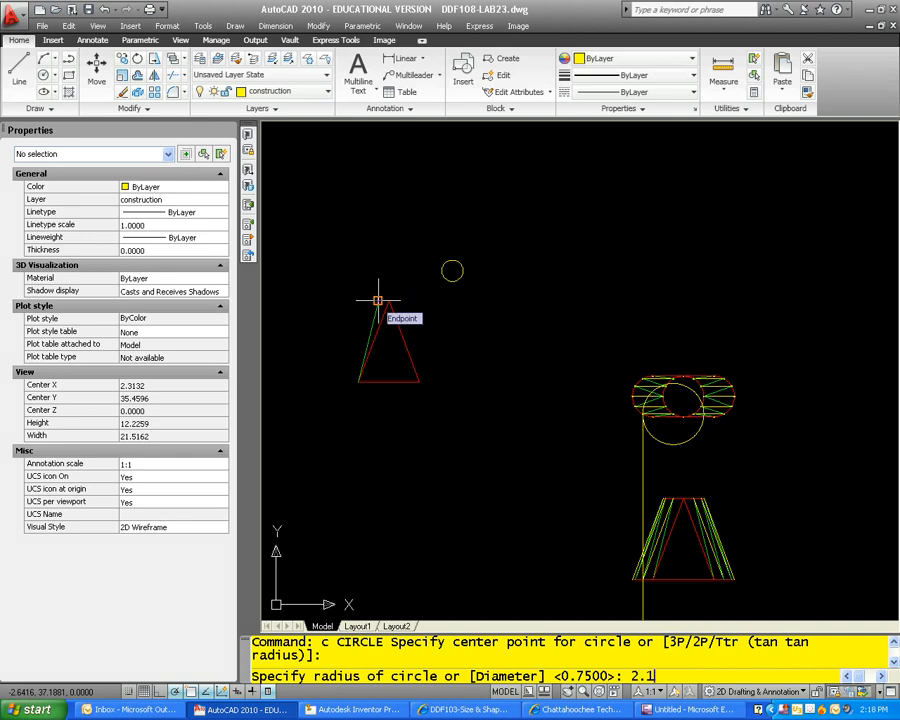
pyautogui.write('2.136')
pyautogui.press('Return')
pyautogui.press('Escape')
pyautogui.press('Escape')
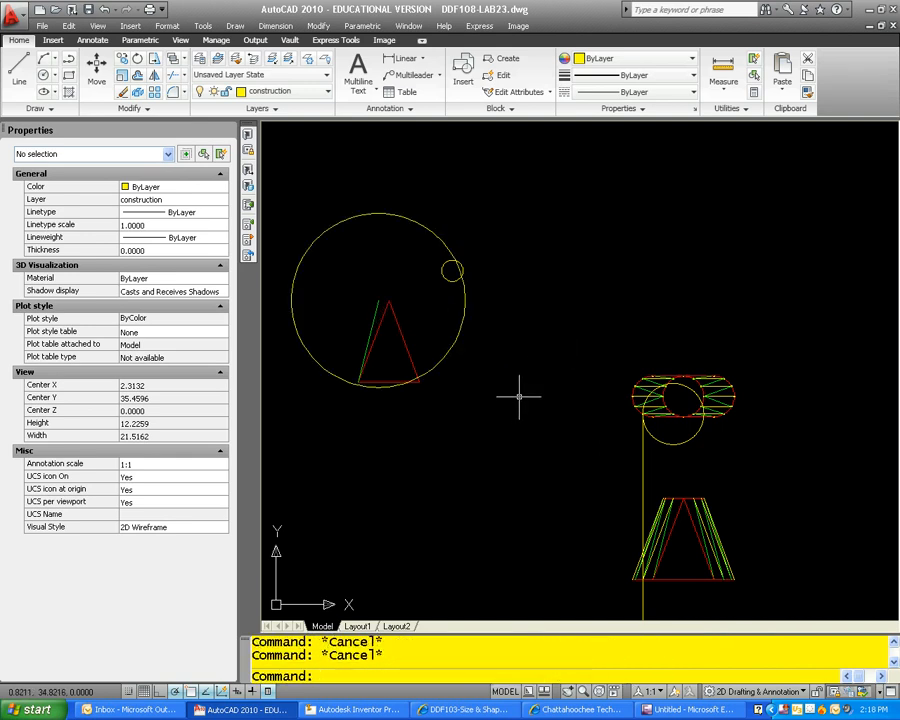
# Step: Copy the small circle by its centre onto the pattern triangle's lower-left corner
pyautogui.moveTo(503, 405); pyautogui.dragTo(430, 313, button='middle')
pyautogui.scroll(3, 558, 327)
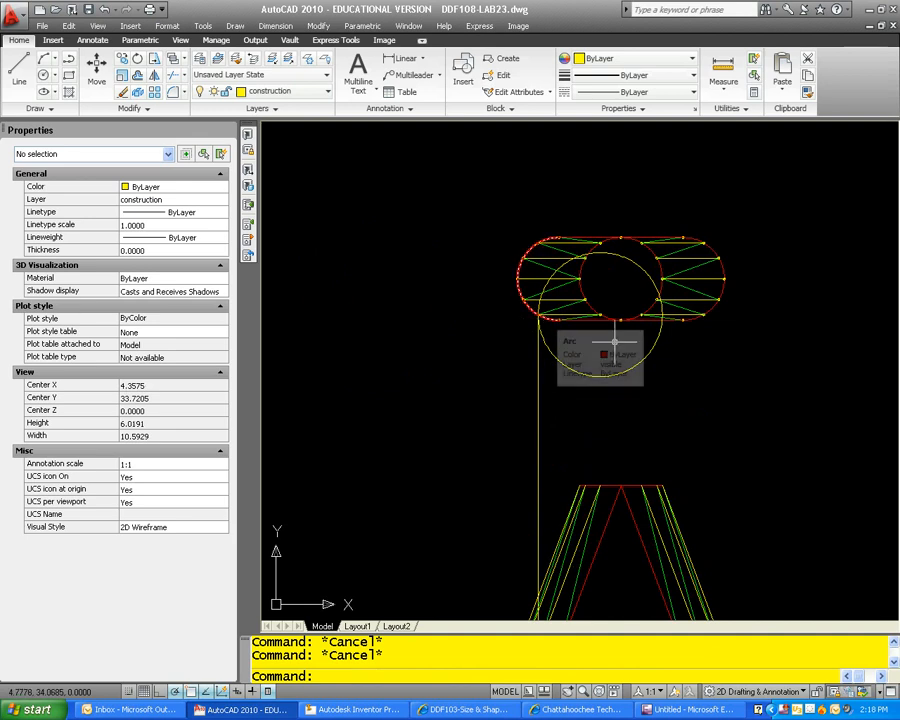
pyautogui.scroll(5, 575, 244)
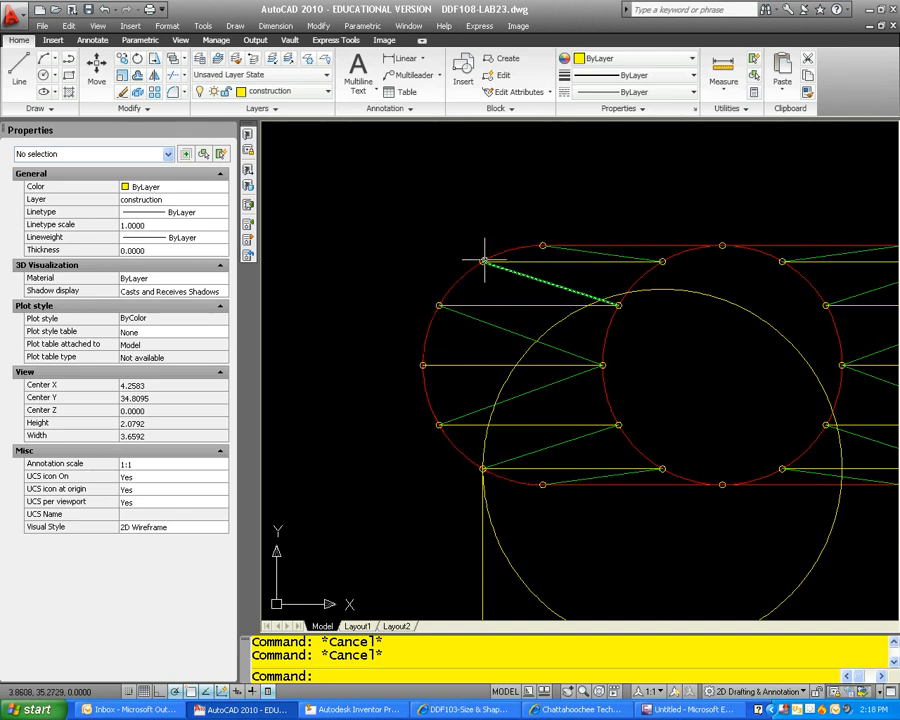
pyautogui.scroll(-8, 484, 262)
pyautogui.scroll(5, 569, 322)
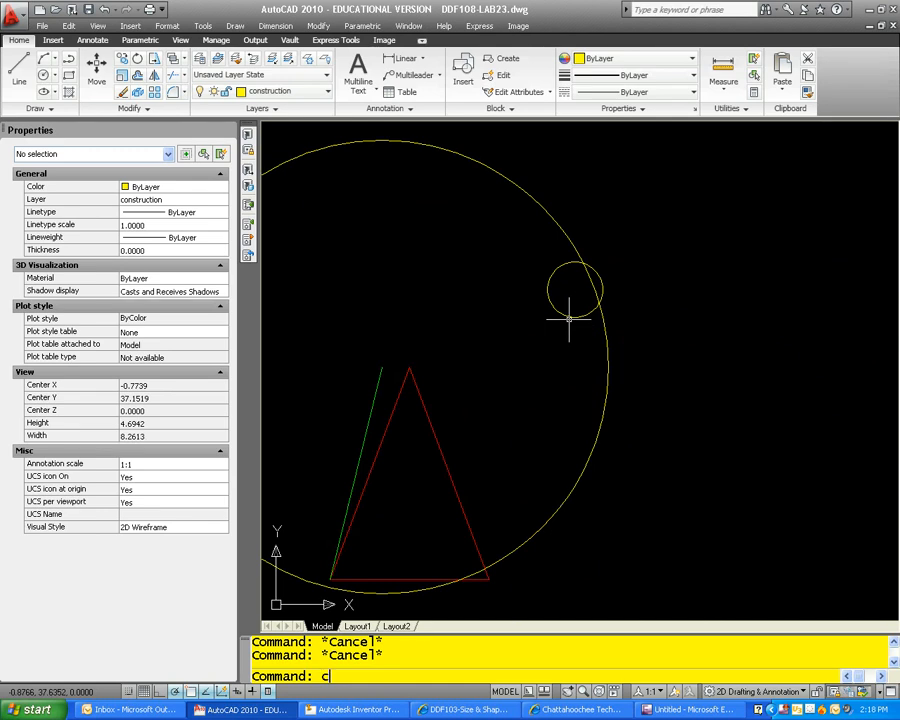
pyautogui.write('p')
pyautogui.press('Return')
pyautogui.click(570, 317)
pyautogui.press('Return')
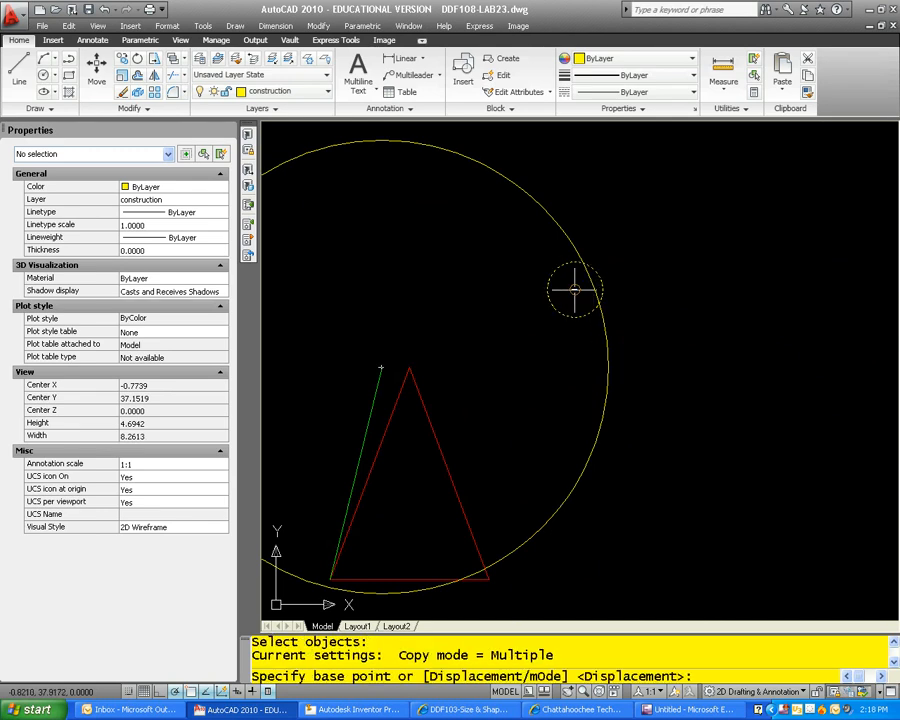
pyautogui.click(575, 290)
pyautogui.scroll(4, 454, 482)
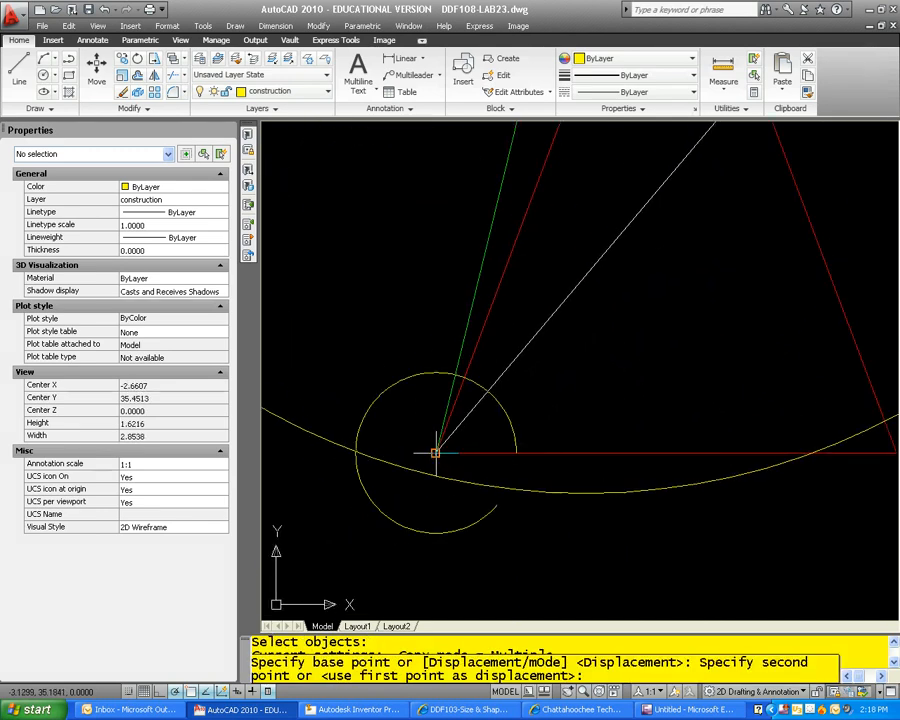
pyautogui.click(435, 453)
pyautogui.press('Escape')
pyautogui.scroll(-5, 612, 436)
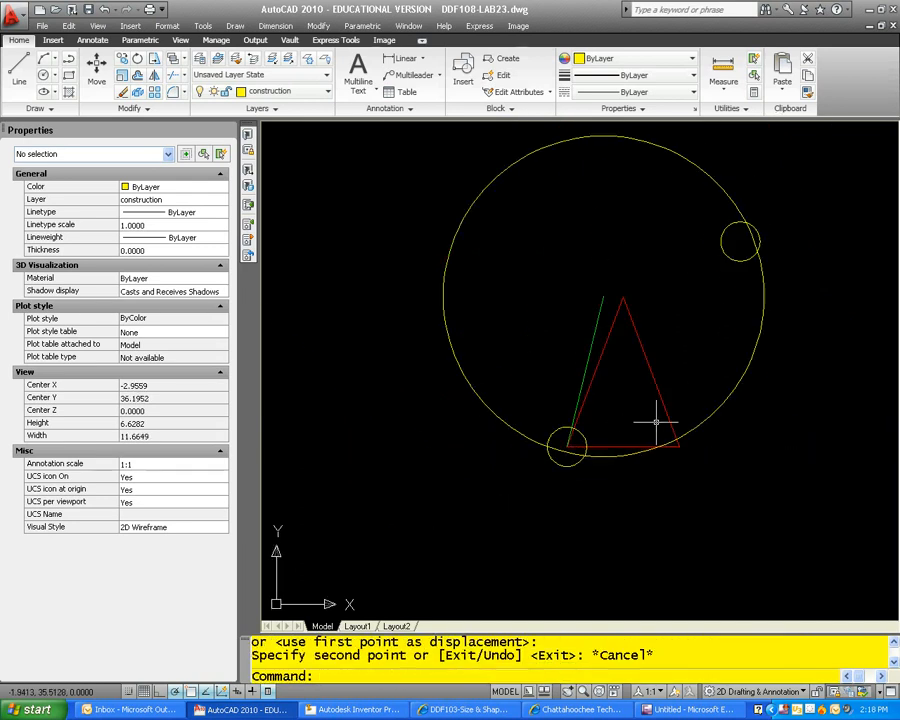
# Step: Draw a polyline from the green line's upper end to the left intersection of the large circle and the copied small circle
pyautogui.moveTo(656, 424); pyautogui.dragTo(561, 444, button='middle')
pyautogui.press('Escape')
pyautogui.press('Escape')
pyautogui.scroll(5, 465, 470)
pyautogui.scroll(-2, 562, 483)
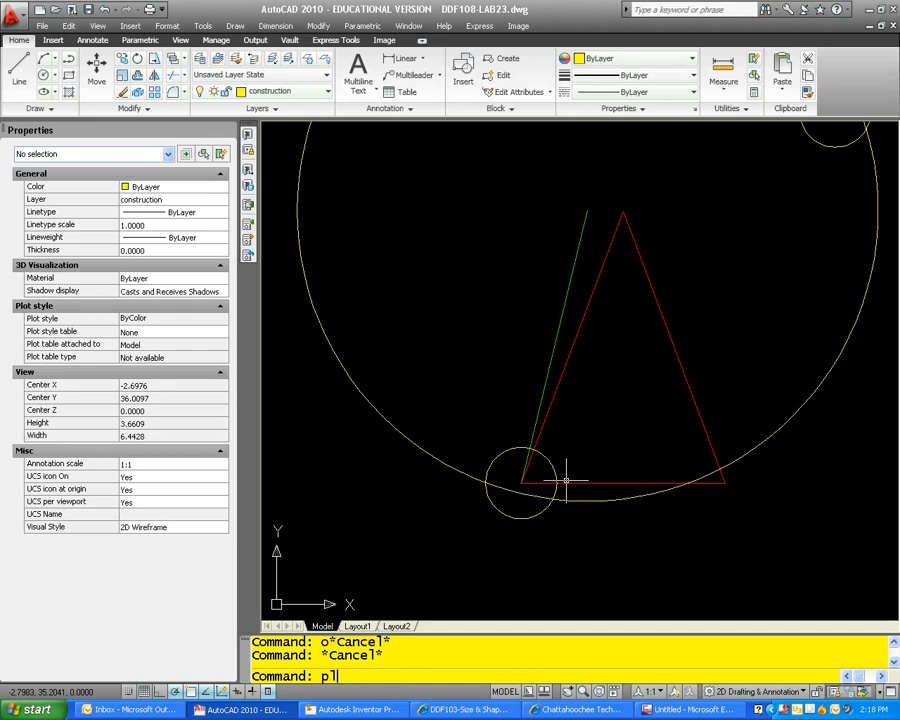
pyautogui.write('pl')
pyautogui.press('Return')
pyautogui.click(587, 210)
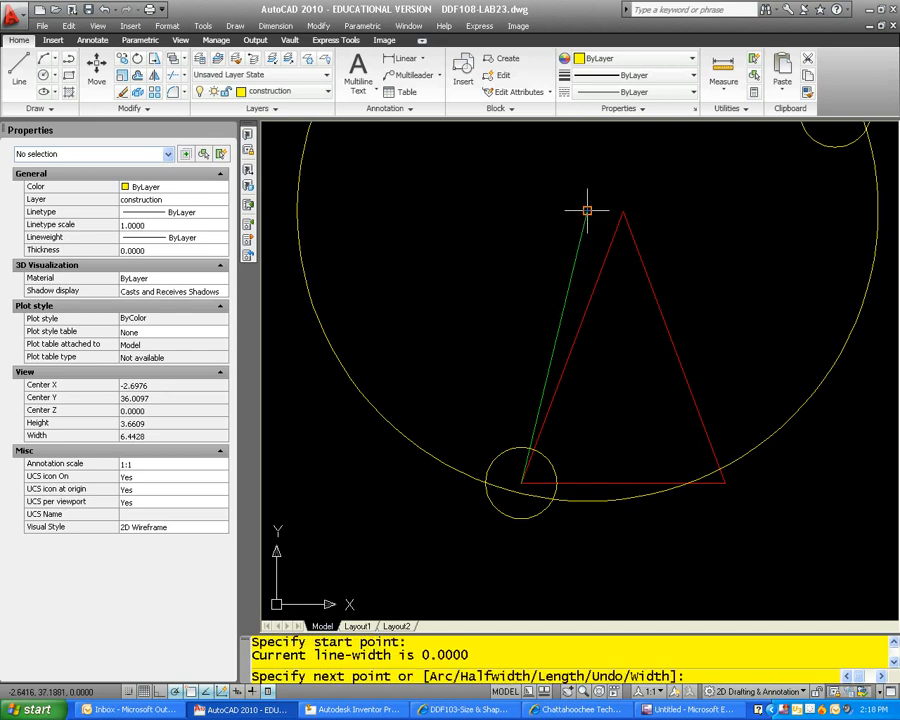
pyautogui.click(488, 478)
pyautogui.press('Escape')
pyautogui.press('Escape')
pyautogui.press('Escape')
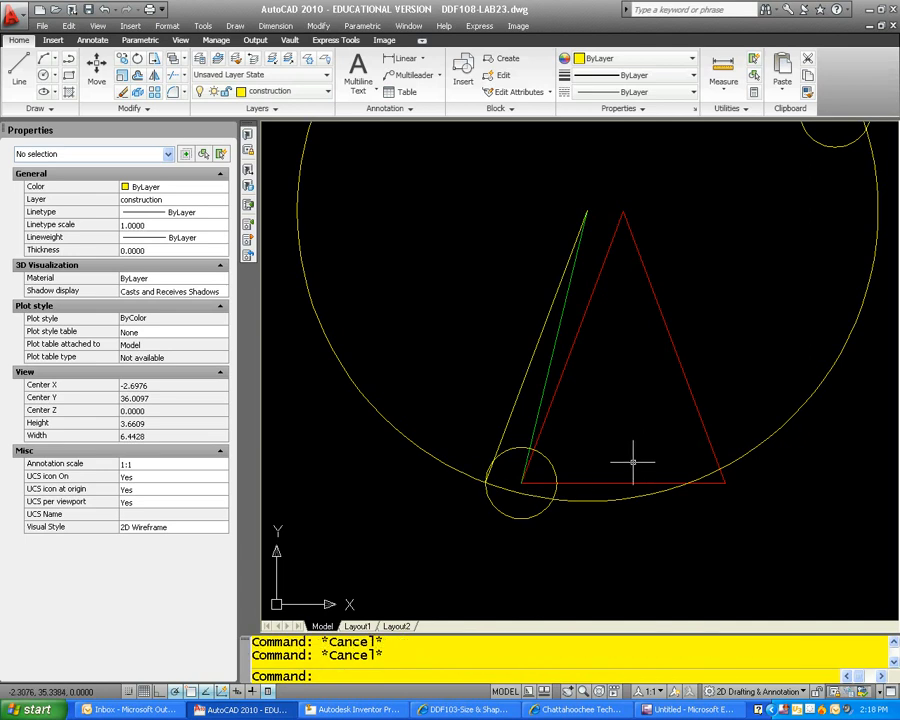
# Step: Move the small circle off the triangle's lower-left corner into the clear space below the pattern
pyautogui.scroll(-2, 585, 490)
pyautogui.press('Return')
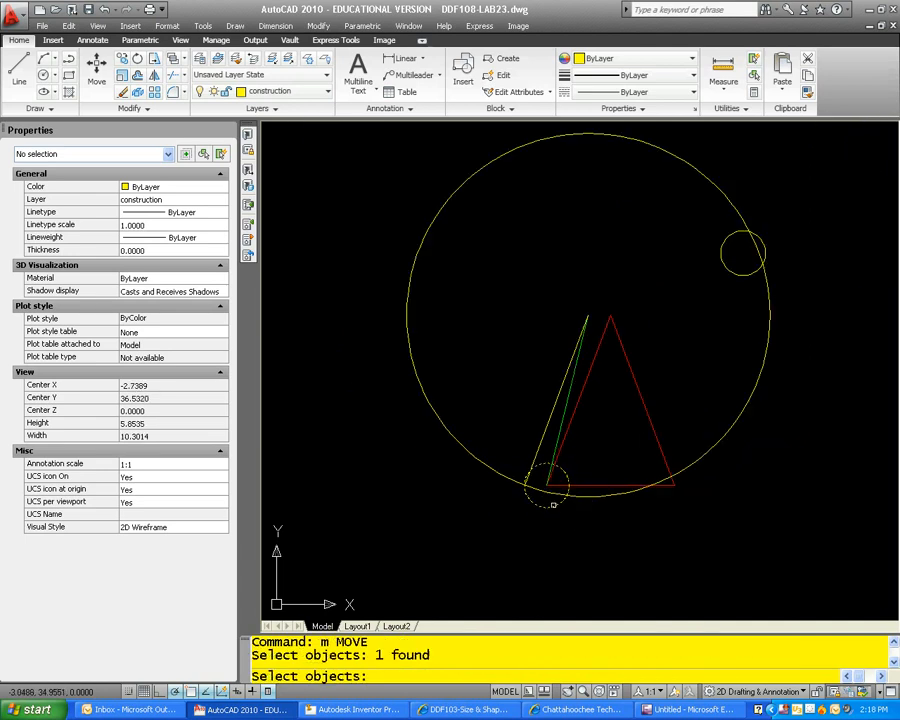
pyautogui.click(555, 503)
pyautogui.scroll(2, 555, 518)
pyautogui.press('Return')
pyautogui.click(528, 484)
pyautogui.scroll(-2, 560, 538)
pyautogui.moveTo(560, 534); pyautogui.dragTo(524, 448, button='middle')
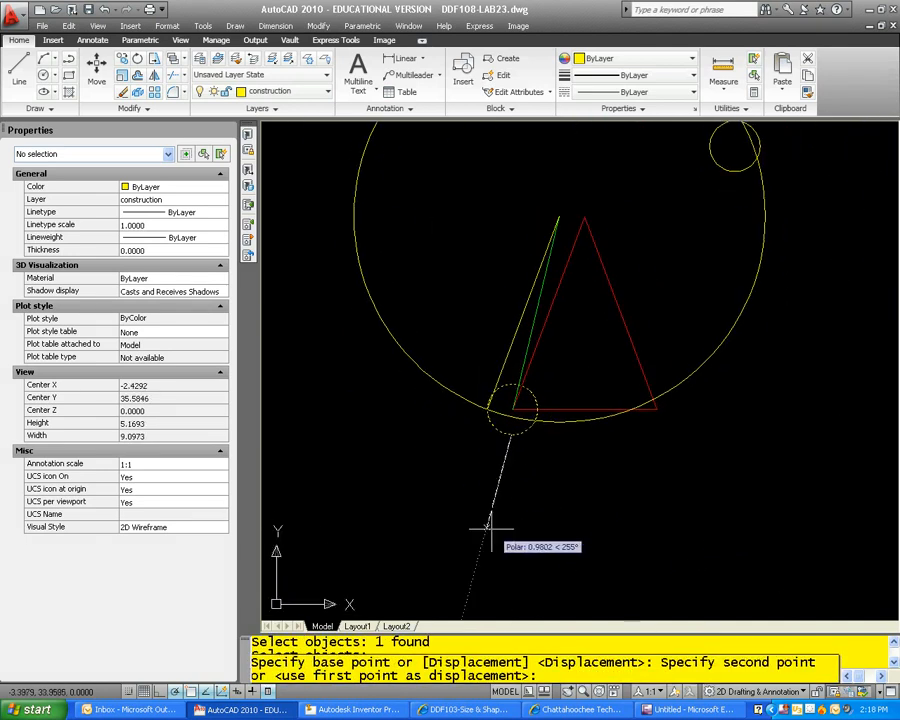
pyautogui.click(488, 527)
pyautogui.press('Escape')
pyautogui.press('Escape')
# Step: Erase the large construction circle around the pattern
pyautogui.click(585, 415)
pyautogui.click(577, 430)
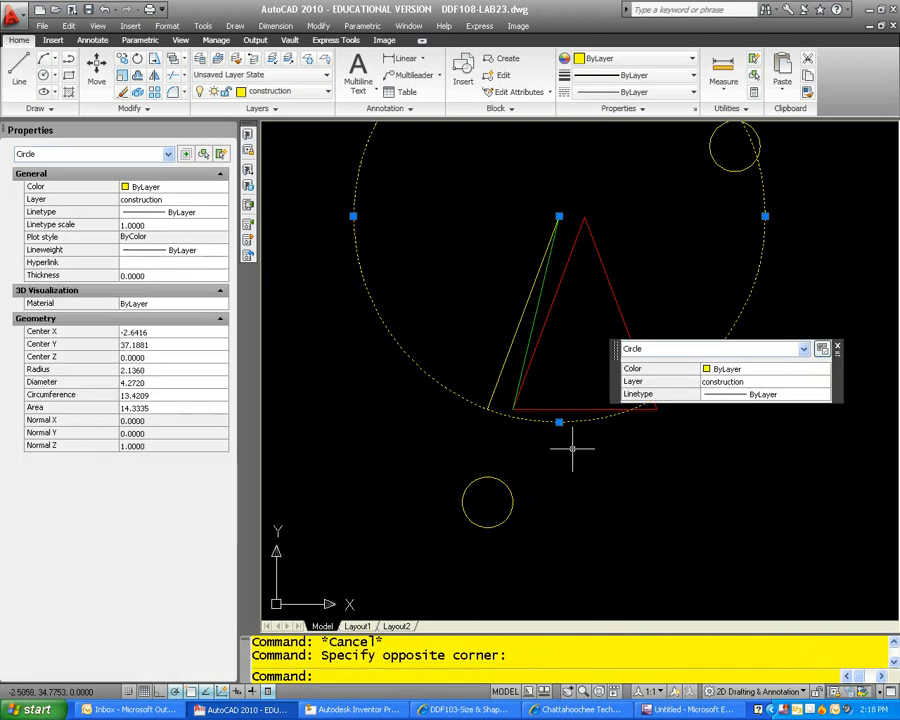
pyautogui.write('e')
pyautogui.press('space')
# Step: Erase the top view's construction circle with its projection line, and the yellow true-length line in the front view
pyautogui.scroll(-6, 571, 440)
pyautogui.moveTo(660, 468); pyautogui.dragTo(536, 378, button='middle')
pyautogui.scroll(2, 608, 382)
pyautogui.scroll(5, 611, 380)
pyautogui.click(627, 379)
pyautogui.click(543, 343)
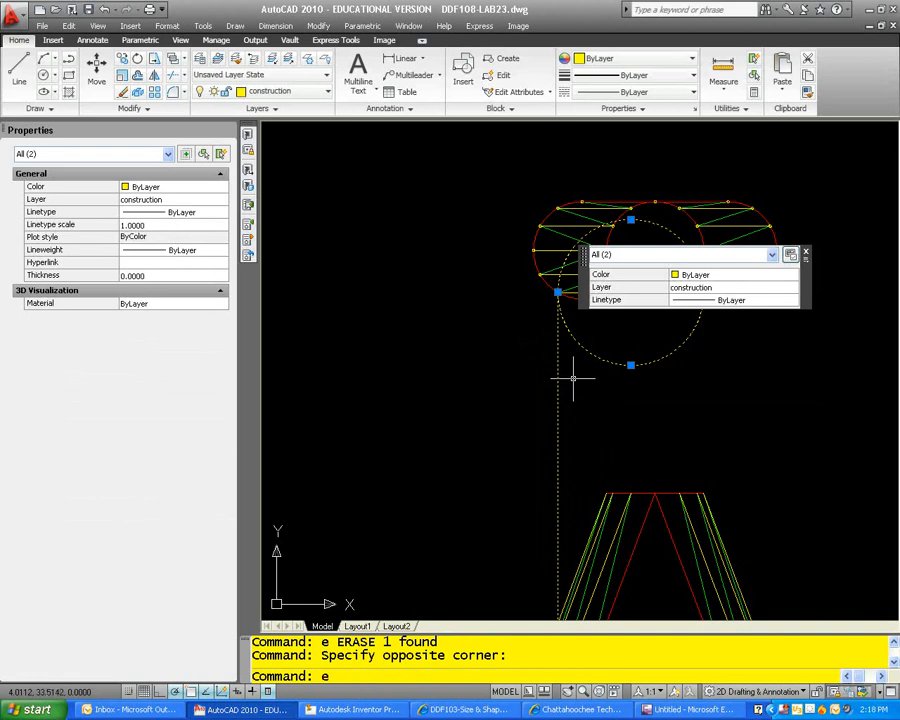
pyautogui.press('space')
pyautogui.press('Escape')
pyautogui.write('c')
pyautogui.press('space')
pyautogui.press('Escape')
pyautogui.moveTo(606, 327); pyautogui.dragTo(594, 202, button='middle')
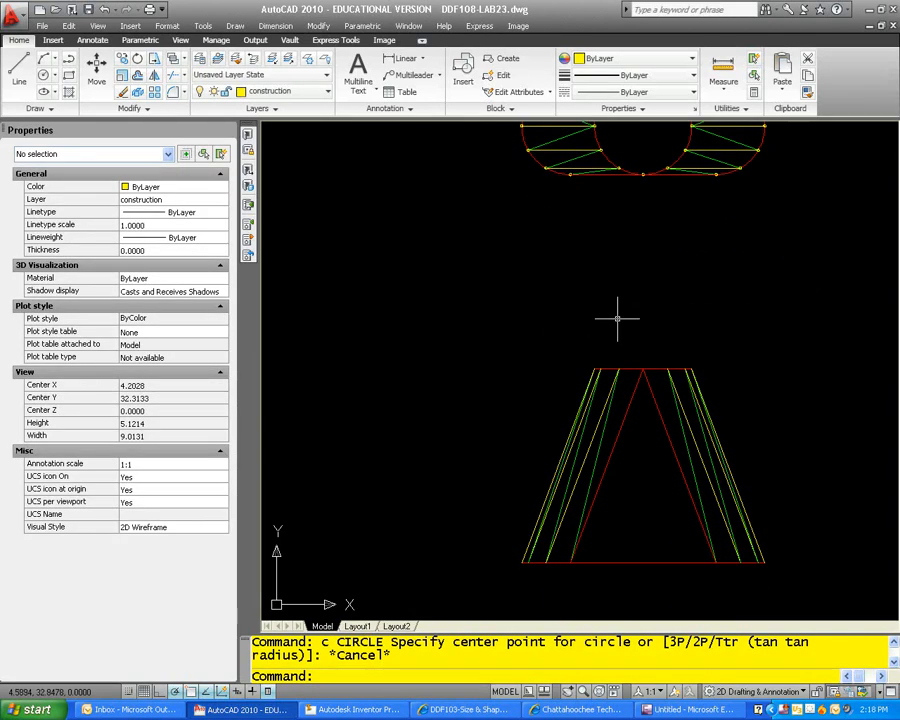
pyautogui.click(604, 398)
pyautogui.write('e')
pyautogui.press('space')
# Step: Draw a circle centred on the obround's lower-left division point, passing through the other end of its green line on the round opening
pyautogui.moveTo(599, 296); pyautogui.dragTo(602, 423, button='middle')
pyautogui.press('Escape')
pyautogui.press('Escape')
pyautogui.scroll(4, 559, 277)
pyautogui.write('c')
pyautogui.press('space')
pyautogui.scroll(5, 547, 311)
pyautogui.click(504, 316)
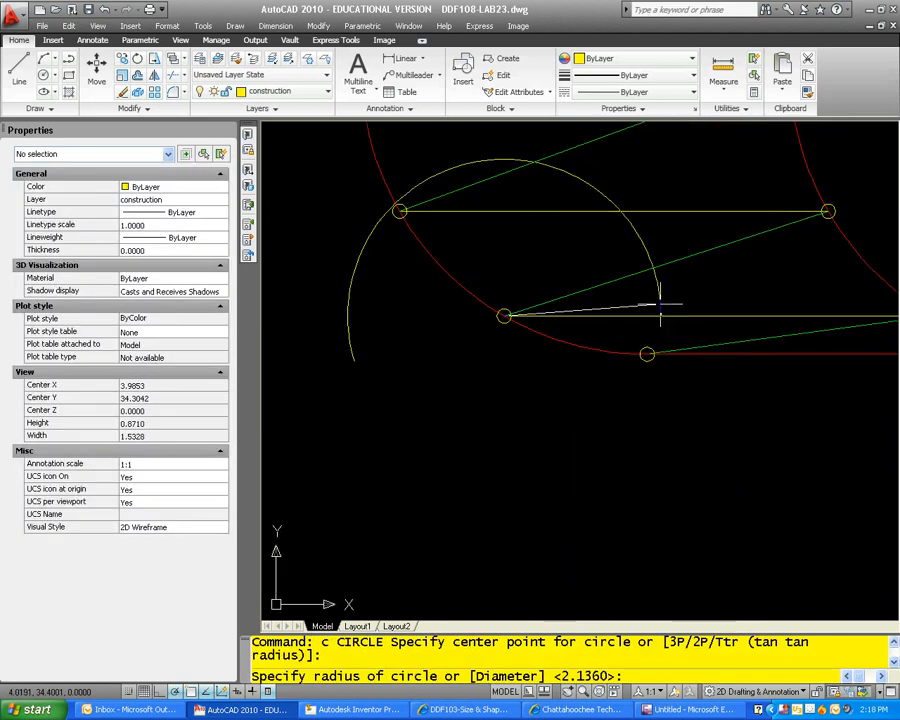
pyautogui.click(828, 211)
pyautogui.press('Escape')
pyautogui.scroll(-6, 802, 322)
pyautogui.press('Escape')
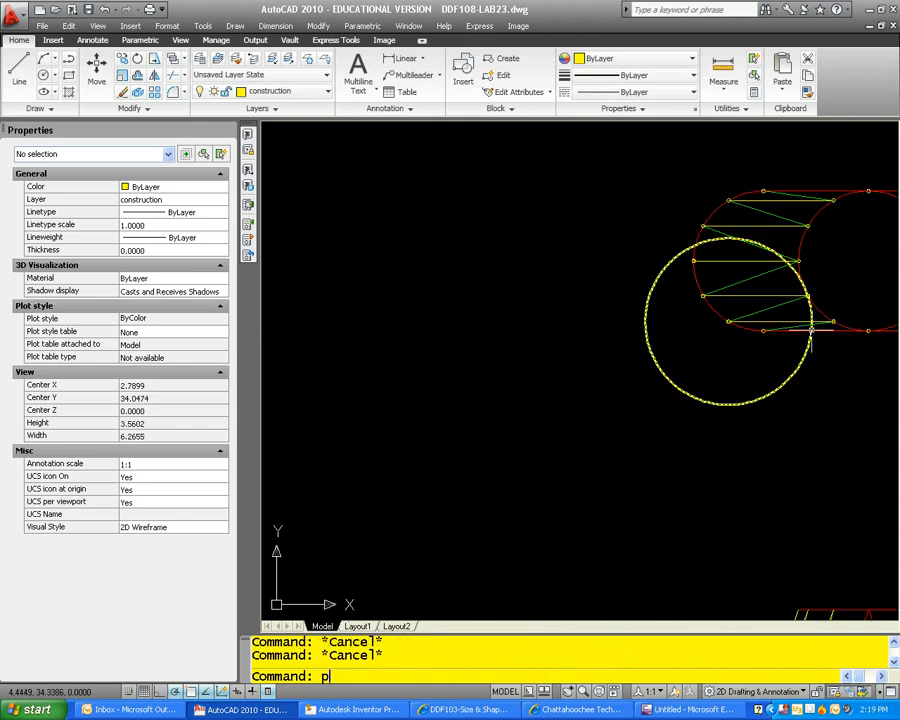
# Step: Draw a vertical projection polyline from the construction circle's right quadrant down past the base of the front view
pyautogui.write('pl')
pyautogui.press('space')
pyautogui.scroll(5, 716, 345)
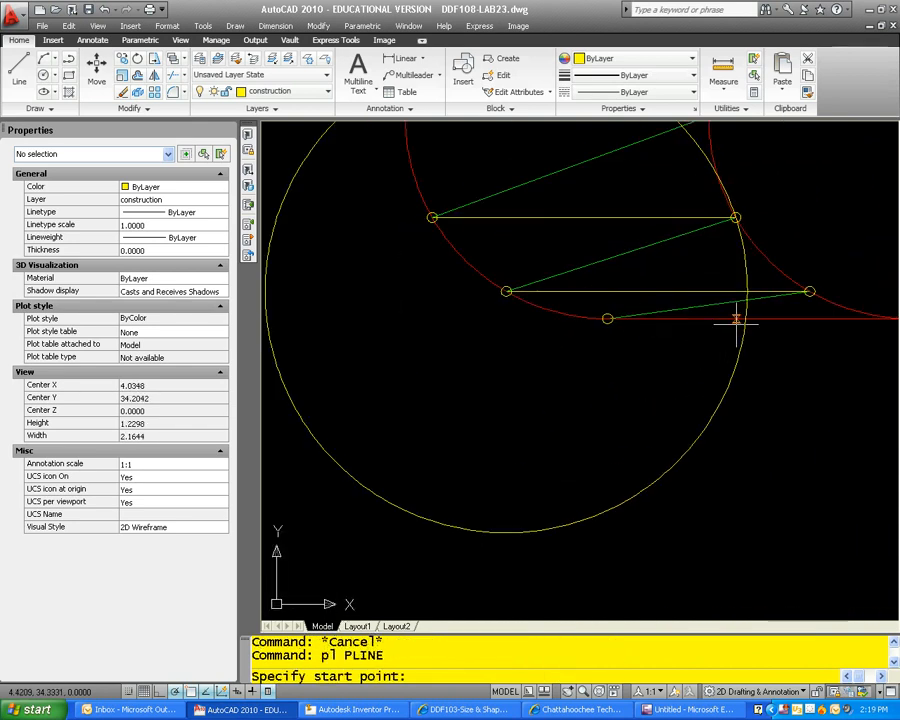
pyautogui.click(747, 291)
pyautogui.scroll(-11, 746, 412)
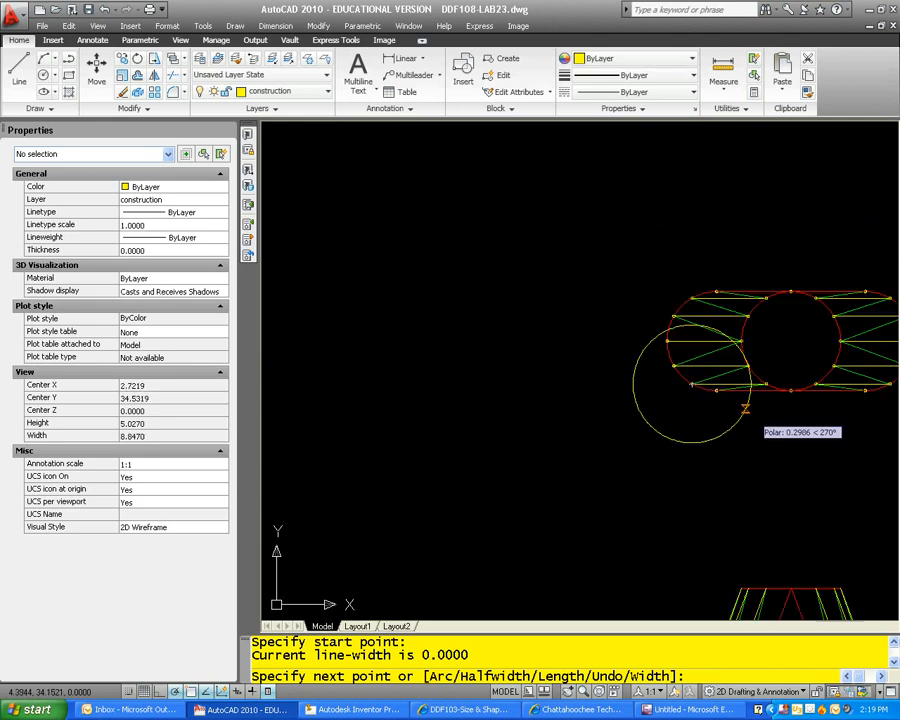
pyautogui.scroll(3, 713, 410)
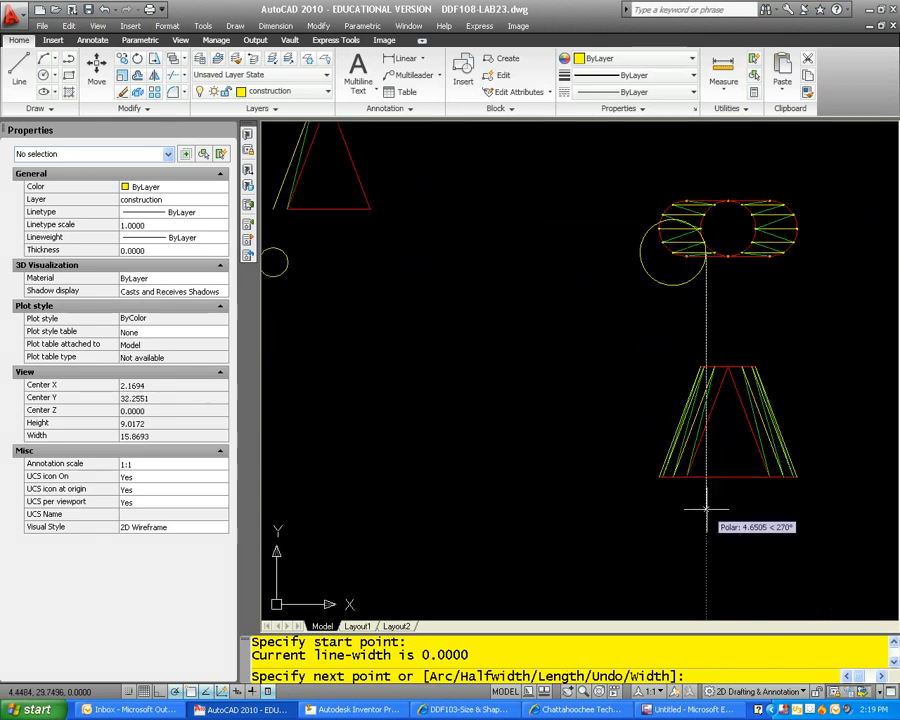
pyautogui.press('Escape')
pyautogui.press('space')
pyautogui.scroll(6, 715, 490)
pyautogui.click(605, 458)
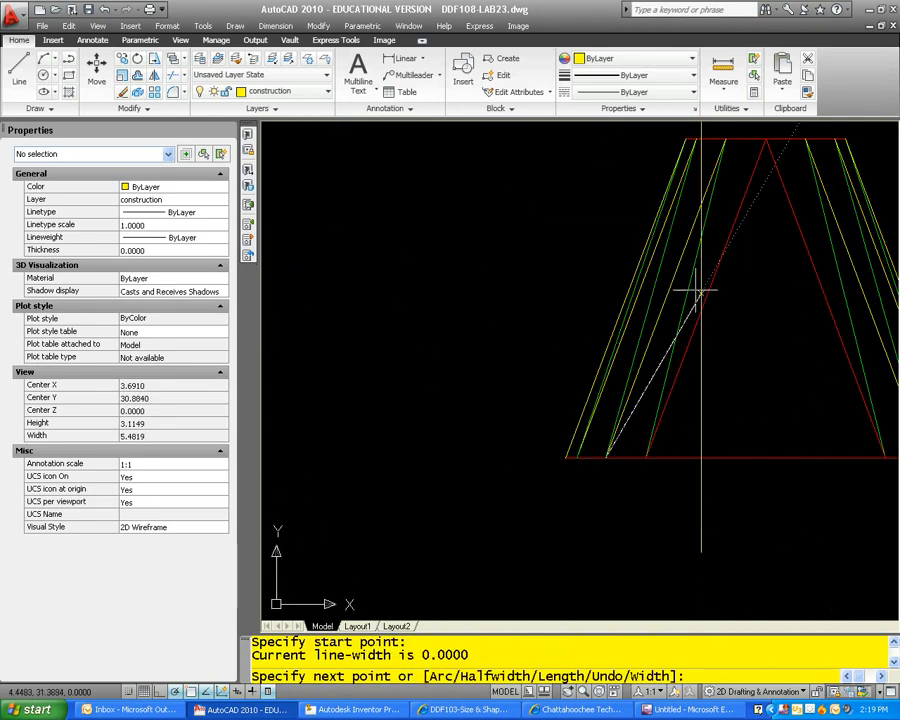
pyautogui.scroll(6, 689, 430)
pyautogui.press('Escape')
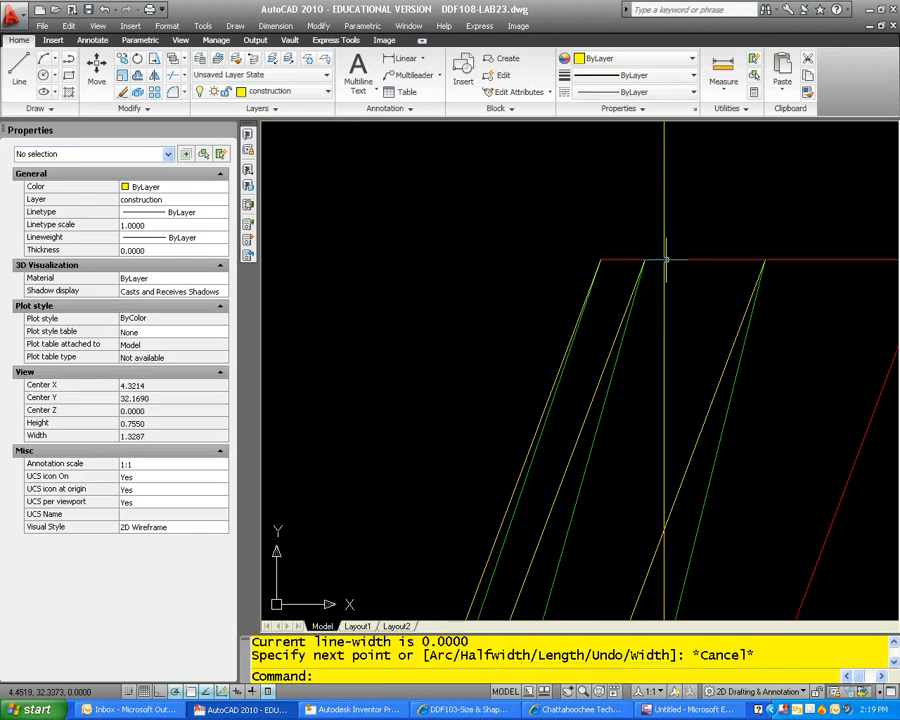
# Step: Draw a front-view polyline from the third base division point to where the projection line crosses the top edge
pyautogui.scroll(-4, 685, 363)
pyautogui.scroll(1, 682, 475)
pyautogui.moveTo(677, 446); pyautogui.dragTo(636, 421, button='middle')
pyautogui.scroll(-2, 671, 226)
pyautogui.press('space')
pyautogui.click(546, 562)
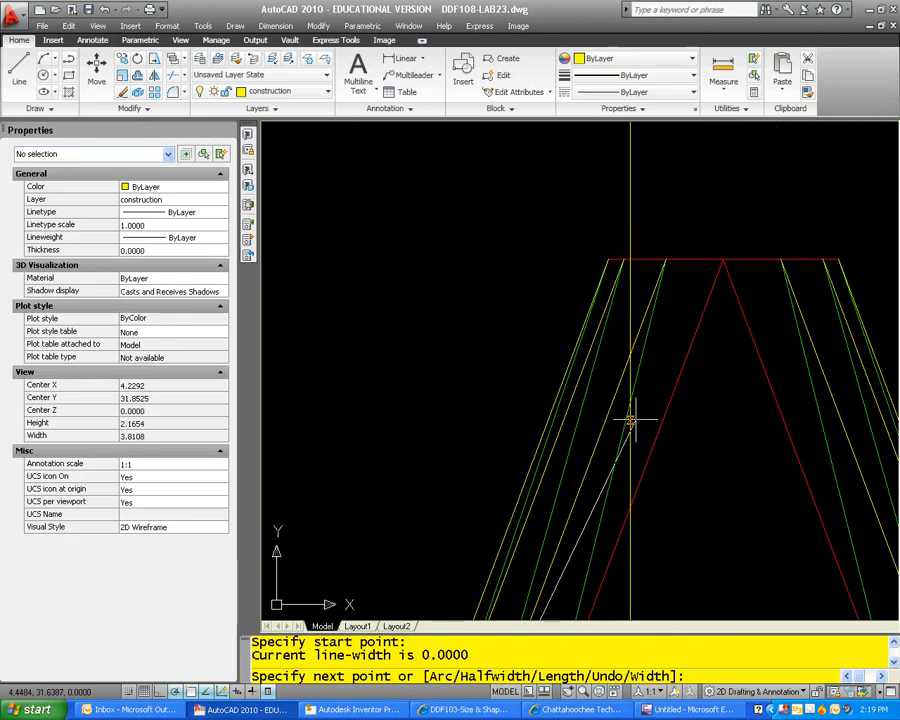
pyautogui.click(624, 259)
pyautogui.press('Escape')
# Step: Check the length of the new front-view true-length polyline in its properties
pyautogui.scroll(-2, 651, 370)
pyautogui.scroll(-1, 640, 372)
pyautogui.scroll(-1, 647, 289)
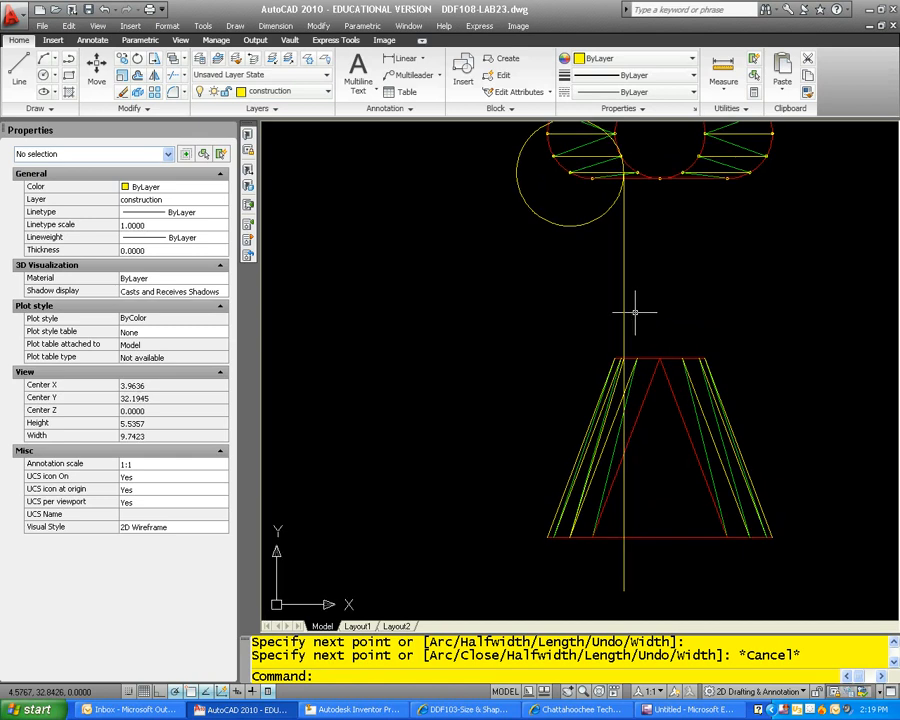
pyautogui.scroll(6, 630, 335)
pyautogui.click(623, 370)
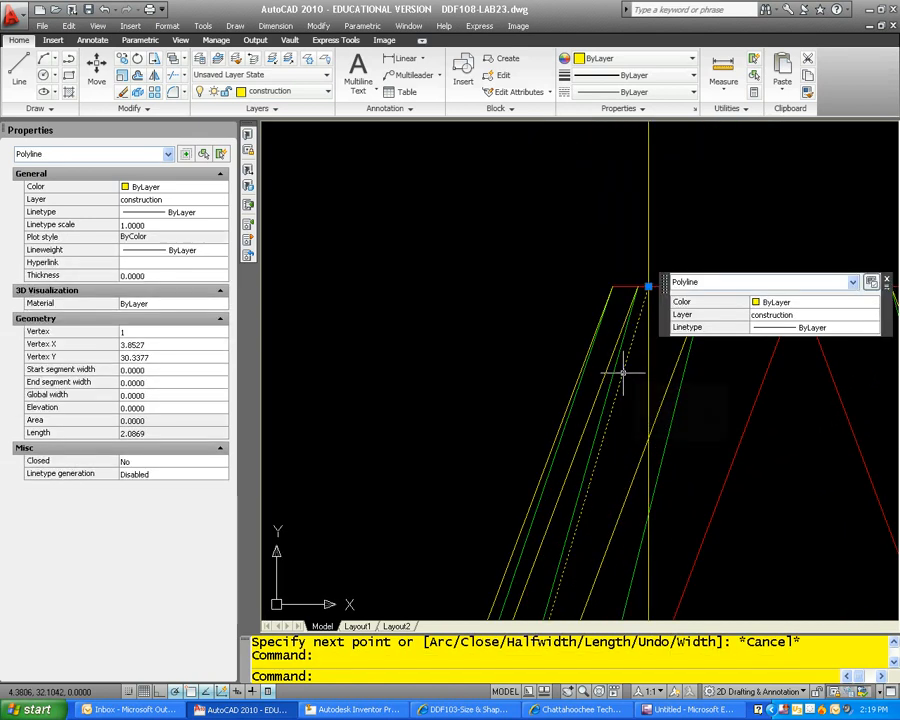
pyautogui.scroll(-4, 628, 366)
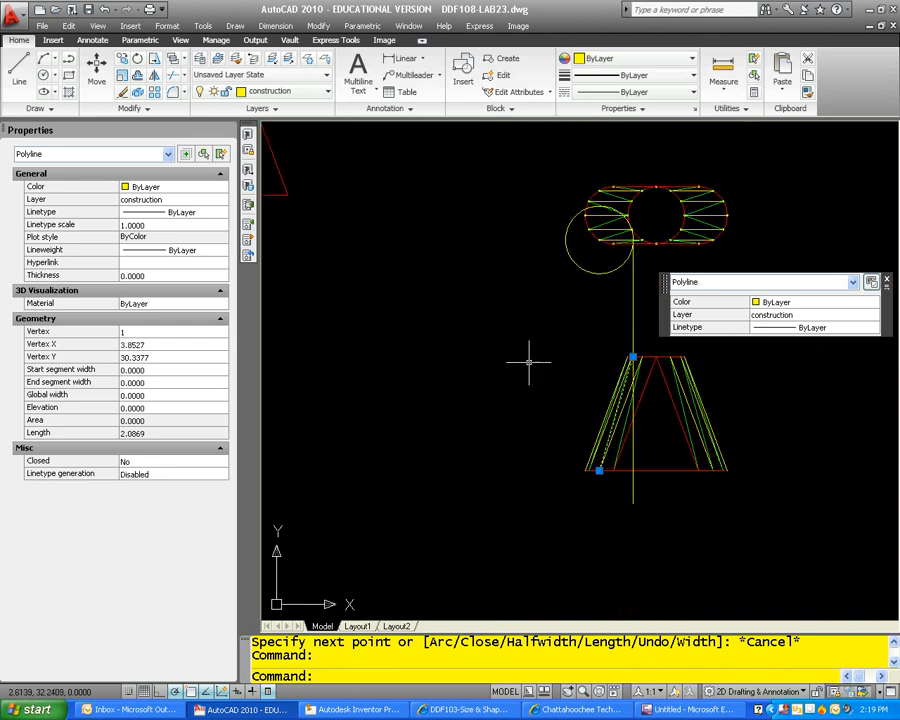
pyautogui.moveTo(600, 375); pyautogui.dragTo(867, 505, button='middle')
pyautogui.press('Escape')
pyautogui.press('Escape')
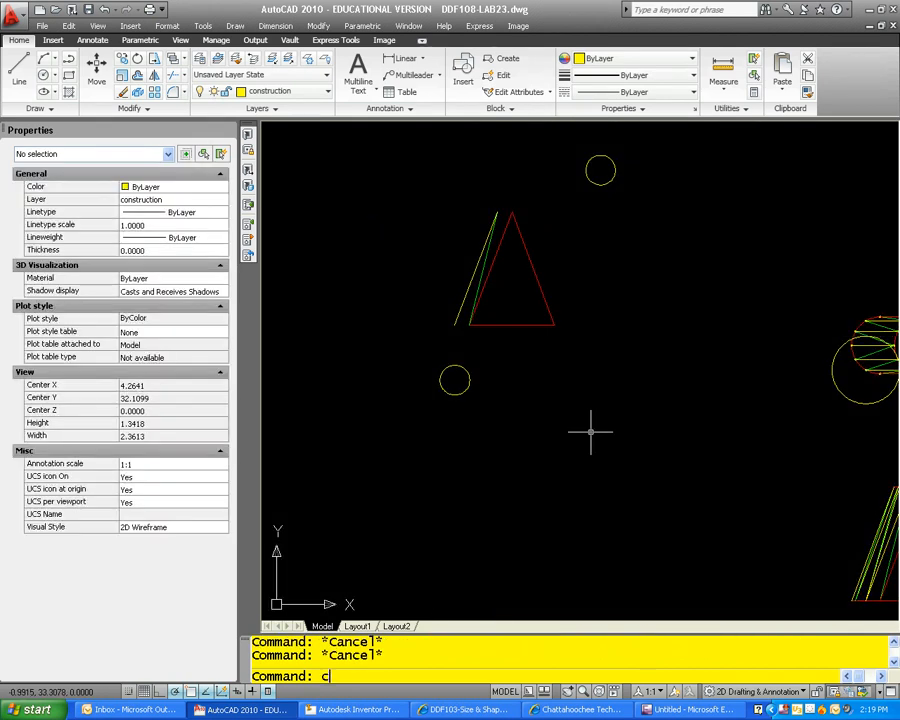
# Step: Draw a circle of radius 2.0869 centred on the lower end of the pattern's yellow line
pyautogui.write('c')
pyautogui.press('Return')
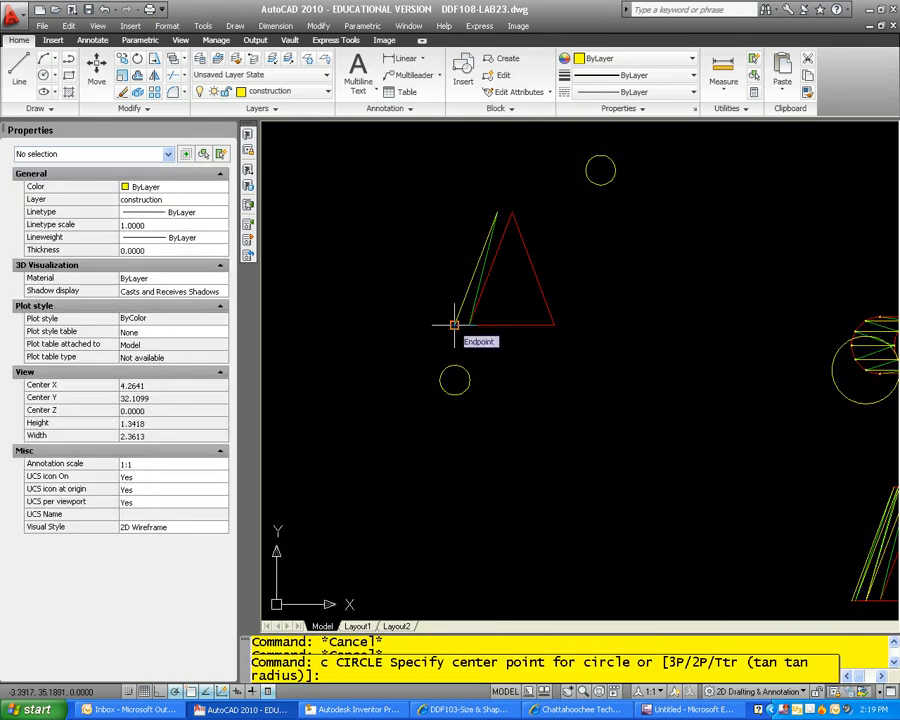
pyautogui.click(455, 325)
pyautogui.write('2.08')
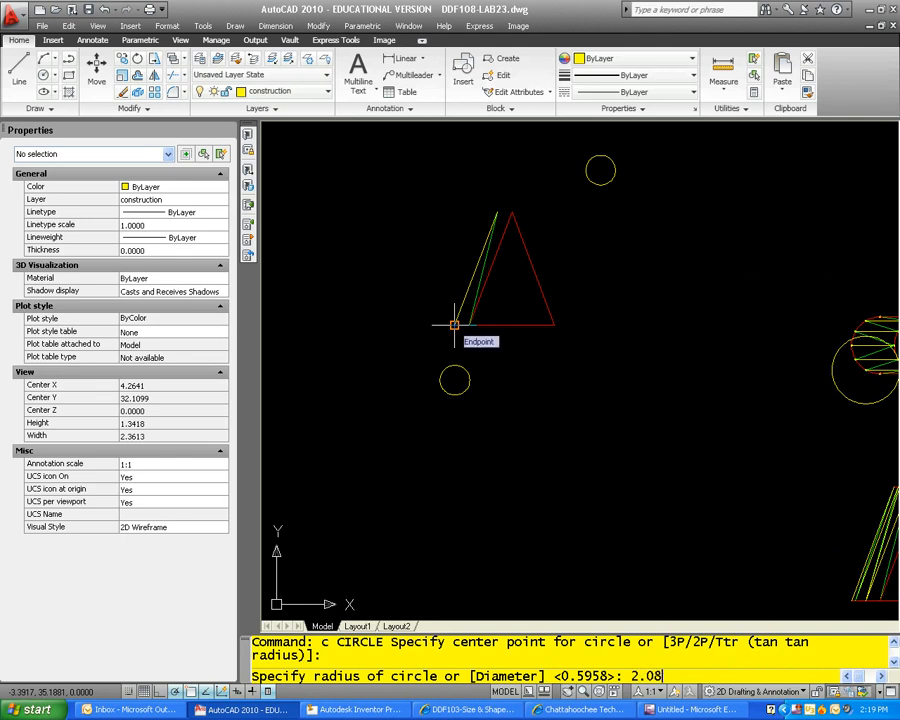
pyautogui.press('Return')
pyautogui.press('Escape')
pyautogui.press('Escape')
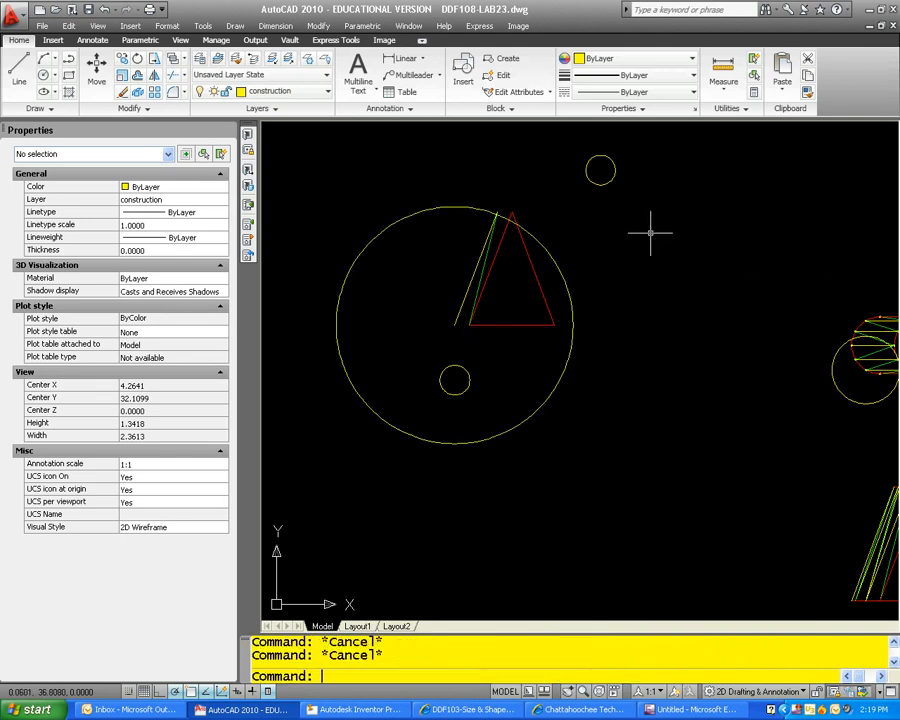
# Step: Move the upper small circle by its centre onto the shared upper end of the pattern's yellow and green lines
pyautogui.write('m')
pyautogui.press('Return')
pyautogui.click(629, 157)
pyautogui.click(580, 176)
pyautogui.scroll(4, 609, 175)
pyautogui.press('Return')
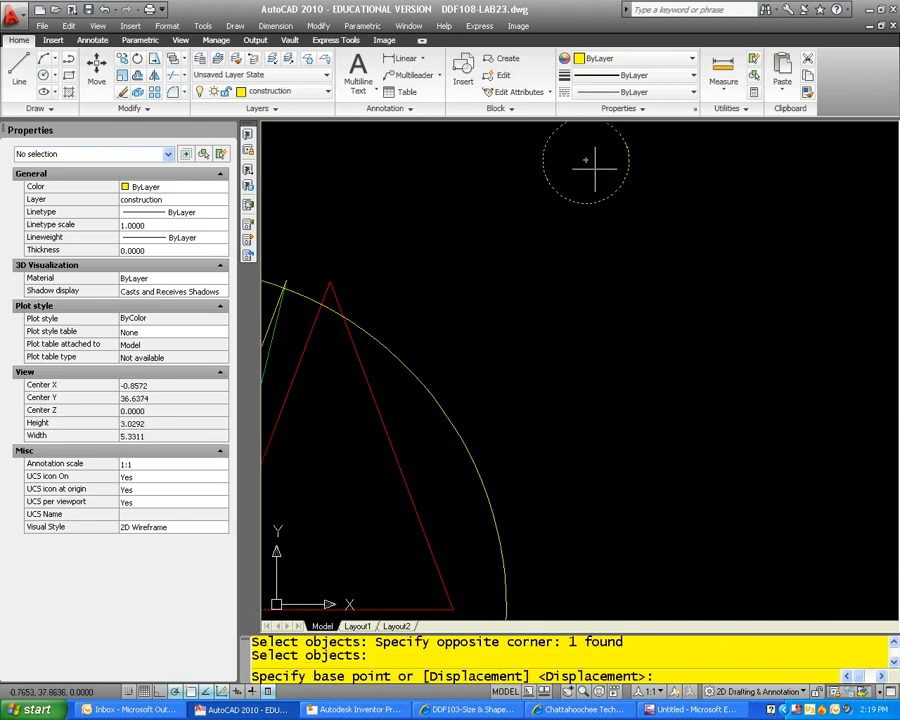
pyautogui.click(586, 162)
pyautogui.moveTo(584, 184); pyautogui.dragTo(620, 256, button='middle')
pyautogui.click(489, 294)
pyautogui.press('Escape')
pyautogui.press('Escape')
# Step: Draw a polyline from the left intersection of the large and small circles to the lower end of the yellow line
pyautogui.write('pl')
pyautogui.press('Return')
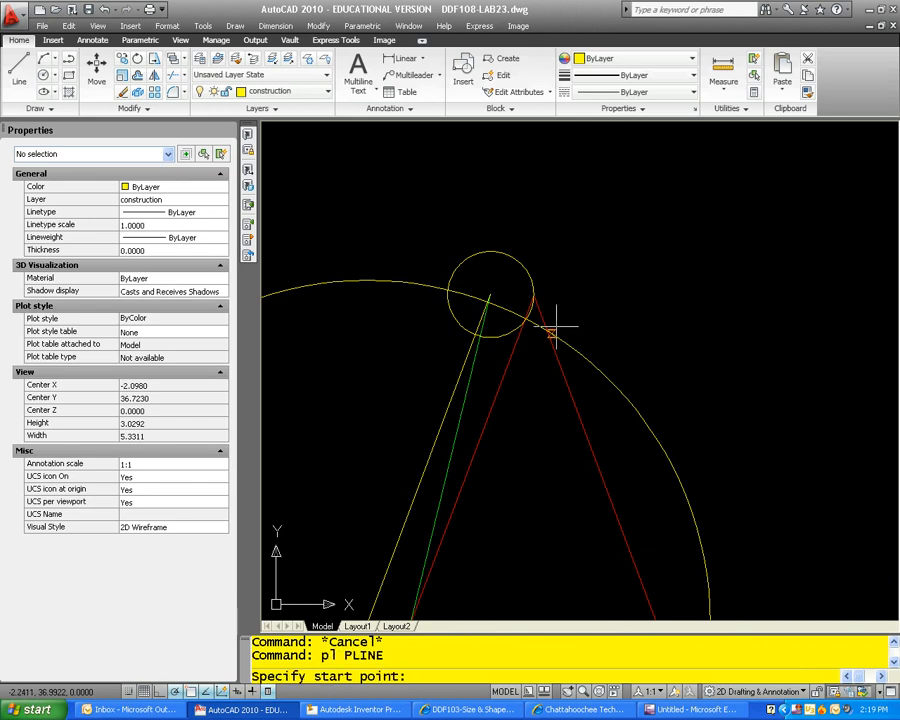
pyautogui.click(447, 294)
pyautogui.scroll(-4, 450, 300)
pyautogui.moveTo(451, 443); pyautogui.dragTo(458, 394, button='middle')
pyautogui.click(447, 426)
pyautogui.press('Escape')
pyautogui.press('Escape')
# Step: Match the new pattern polyline's properties to the existing green line
pyautogui.write('ma')
pyautogui.press('Return')
pyautogui.click(482, 360)
pyautogui.press('Escape')
# Step: Erase the large circle centred on the yellow line's lower end
pyautogui.click(437, 317)
pyautogui.click(389, 270)
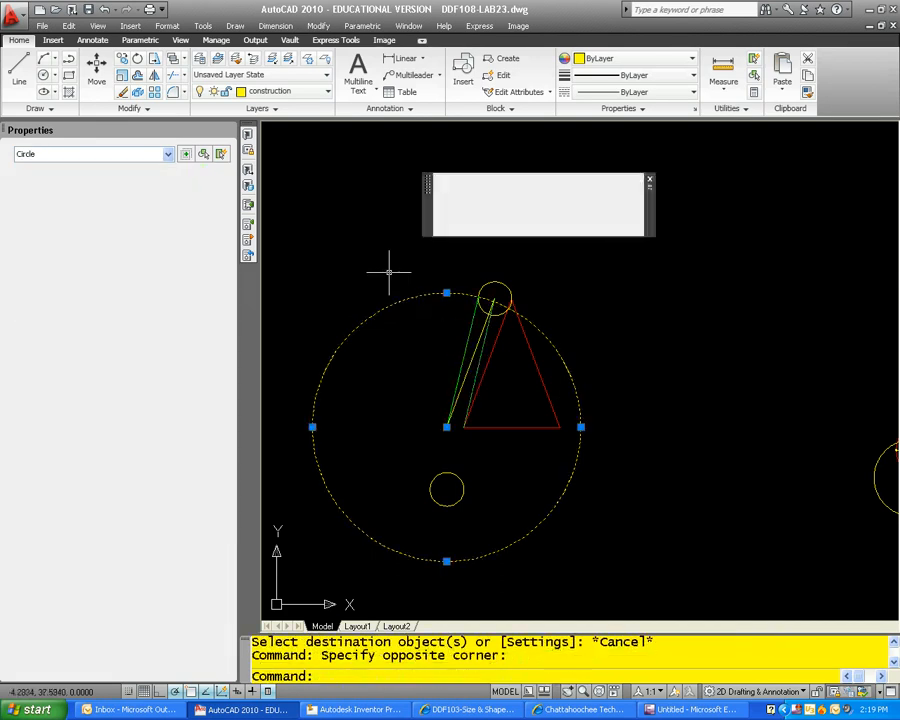
pyautogui.write('e')
pyautogui.press('Return')
pyautogui.scroll(2, 462, 356)
pyautogui.scroll(-2, 486, 318)
pyautogui.scroll(3, 502, 318)
pyautogui.press('Escape')
pyautogui.press('Escape')
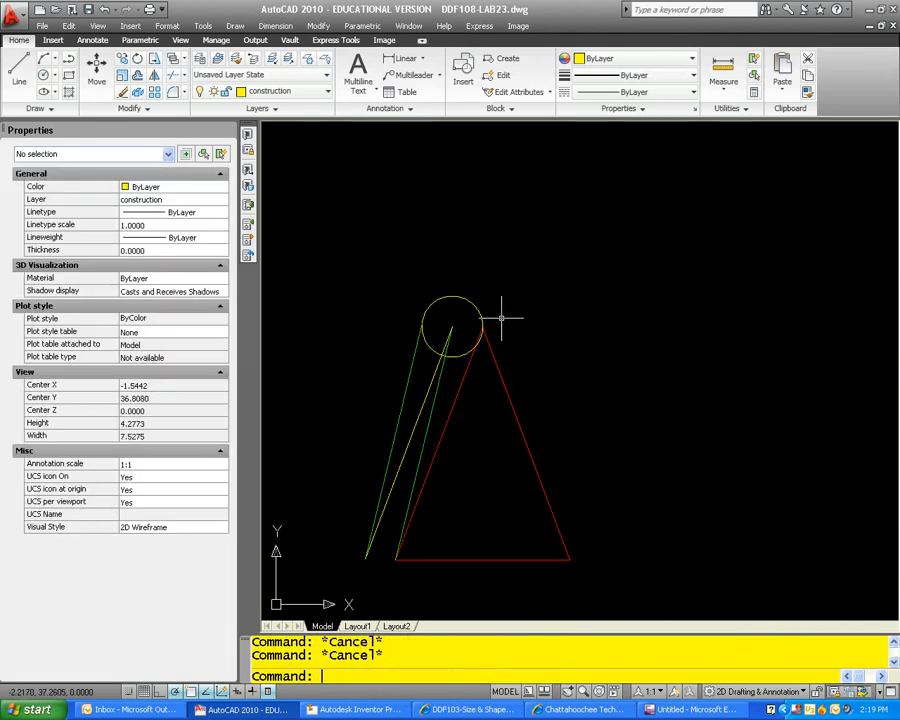
# Step: Move the small circle off the pattern lines into the clear space at the triangle's upper right
pyautogui.press('Return')
pyautogui.click(501, 318)
pyautogui.click(463, 300)
pyautogui.press('Return')
pyautogui.click(463, 299)
pyautogui.click(584, 244)
pyautogui.press('Escape')
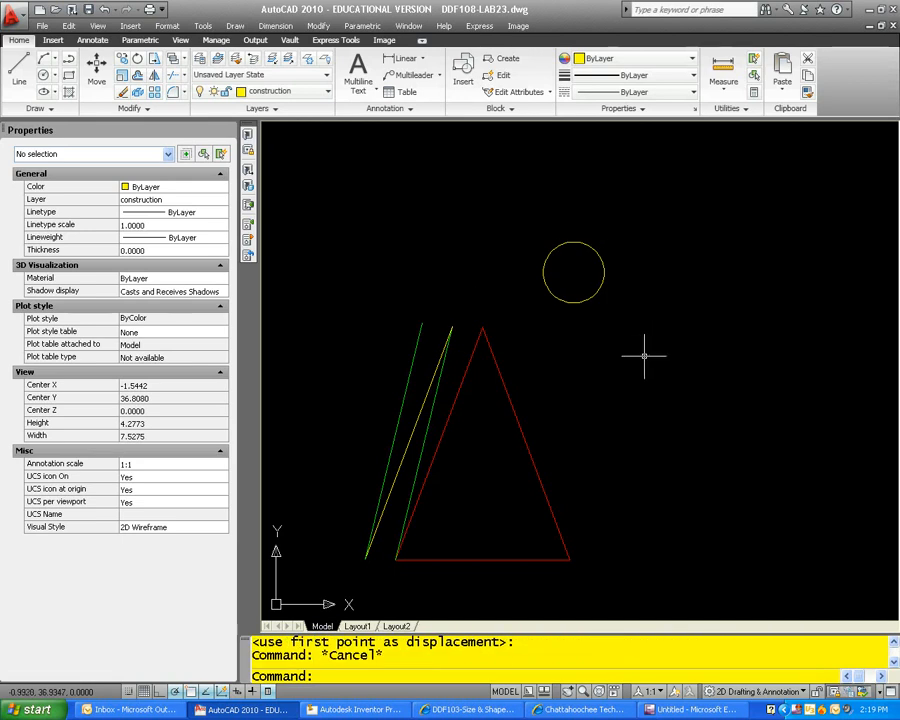
# Step: Erase the top view's construction circle and the vertical projection line
pyautogui.scroll(-6, 703, 391)
pyautogui.moveTo(838, 451); pyautogui.dragTo(579, 368, button='middle')
pyautogui.scroll(6, 580, 377)
pyautogui.click(628, 417)
pyautogui.click(548, 400)
pyautogui.write('e')
pyautogui.press('Return')
# Step: Erase the yellow true-length polyline from the front view
pyautogui.scroll(-2, 581, 402)
pyautogui.moveTo(587, 391); pyautogui.dragTo(552, 247, button='middle')
pyautogui.scroll(6, 529, 502)
pyautogui.moveTo(527, 436); pyautogui.dragTo(505, 604, button='middle')
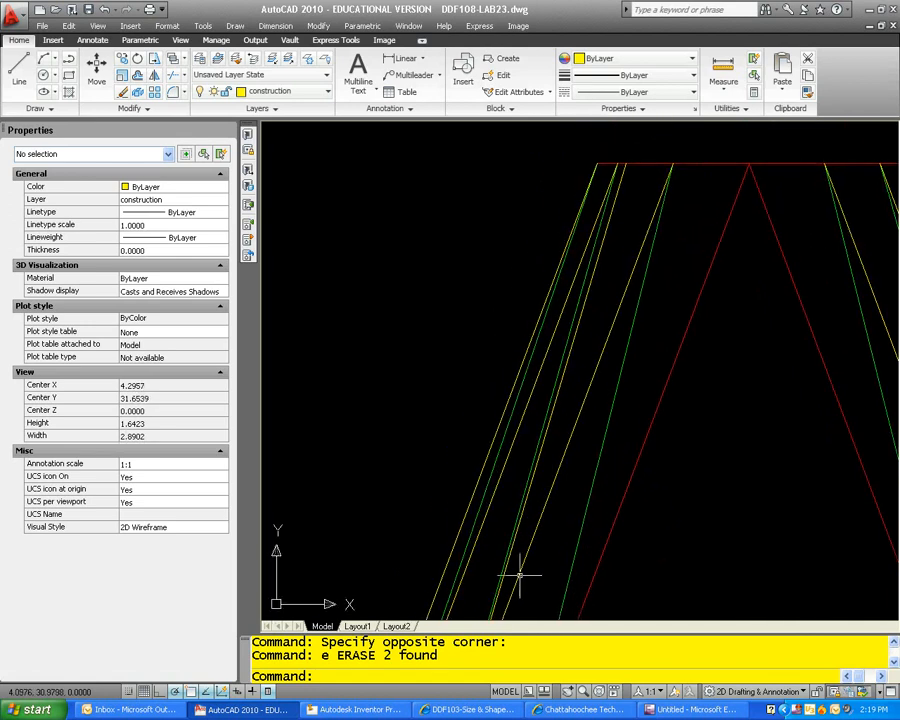
pyautogui.scroll(-3, 585, 332)
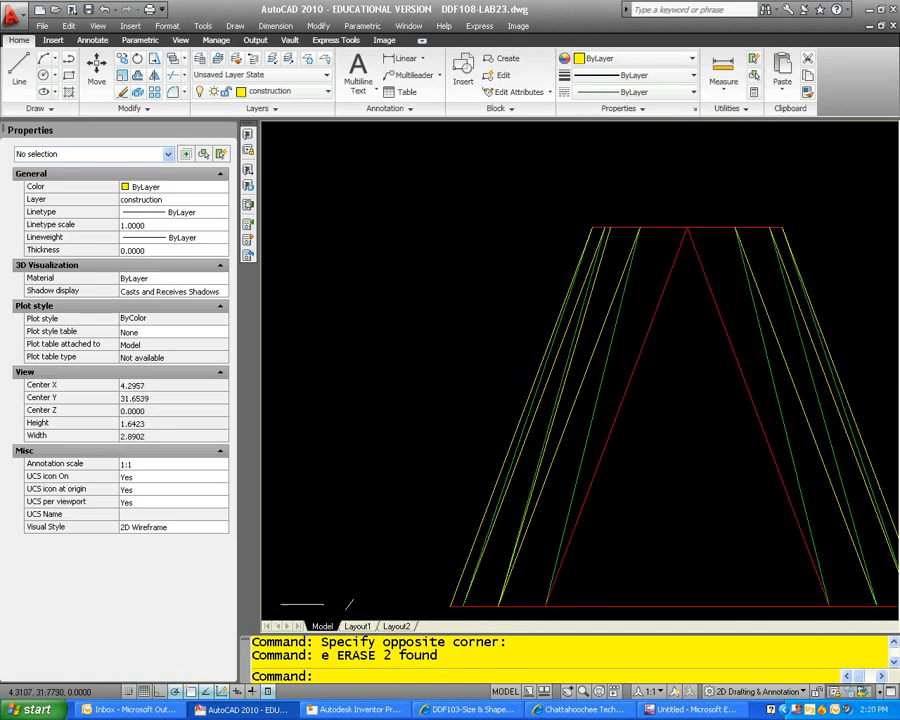
pyautogui.click(603, 318)
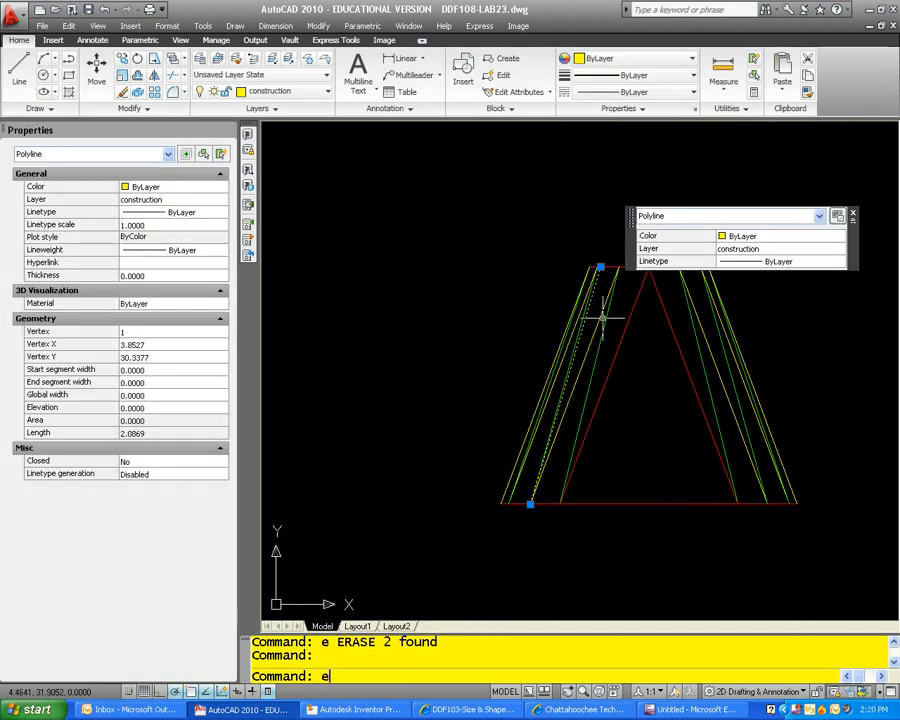
pyautogui.write('e')
pyautogui.press('Return')
# Step: Draw a top-view circle centred on the round opening's lower-left division point, passing through the left end of its horizontal yellow line
pyautogui.moveTo(580, 327); pyautogui.dragTo(540, 435, button='middle')
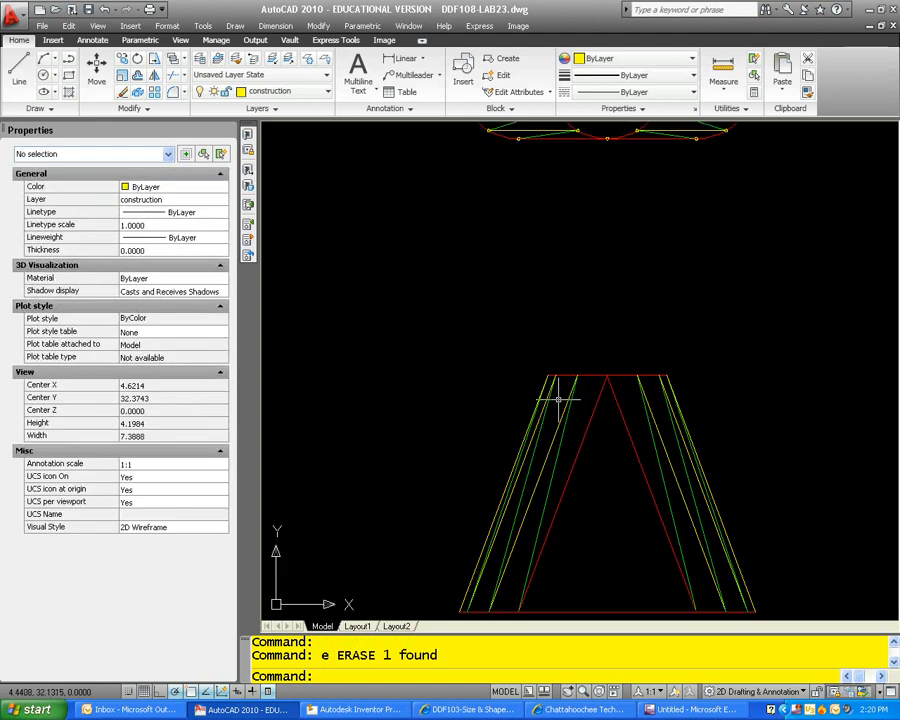
pyautogui.scroll(-3, 551, 364)
pyautogui.moveTo(551, 364); pyautogui.dragTo(550, 384, button='middle')
pyautogui.press('Escape')
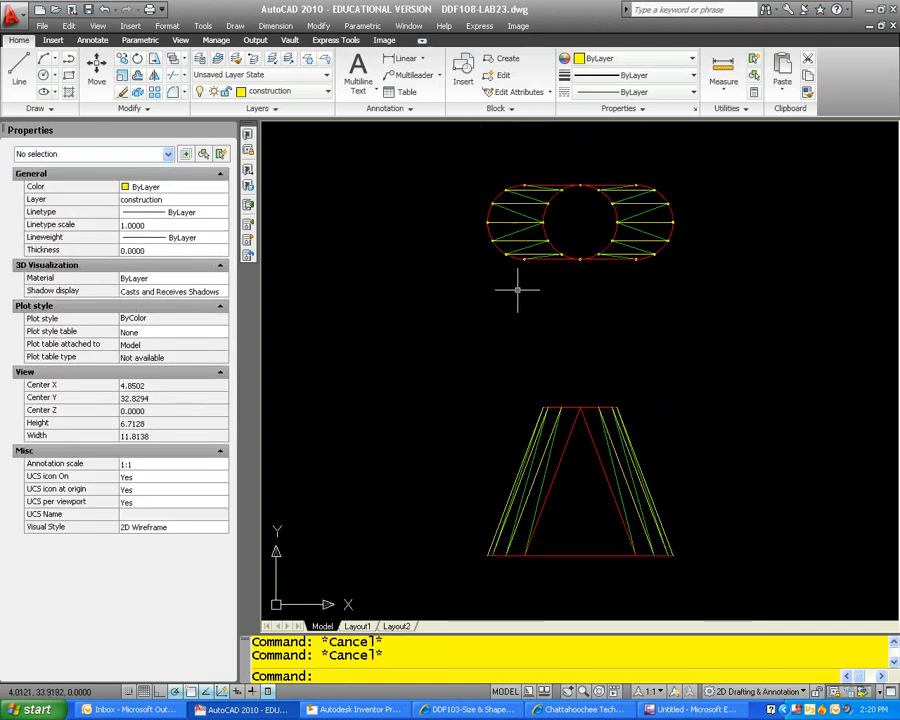
pyautogui.write('c')
pyautogui.press('Return')
pyautogui.scroll(3, 545, 238)
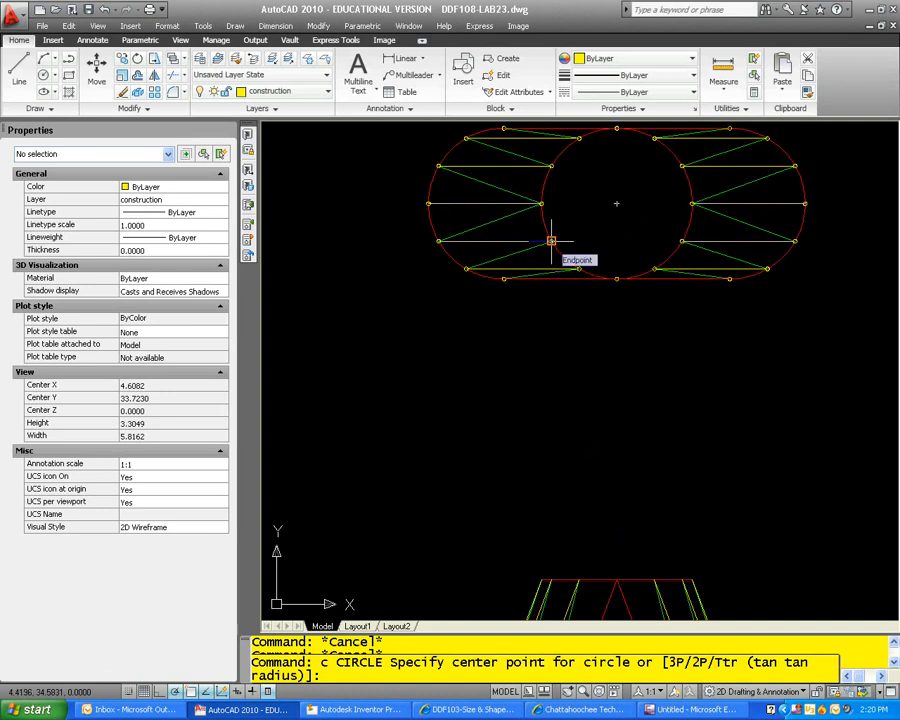
pyautogui.click(551, 241)
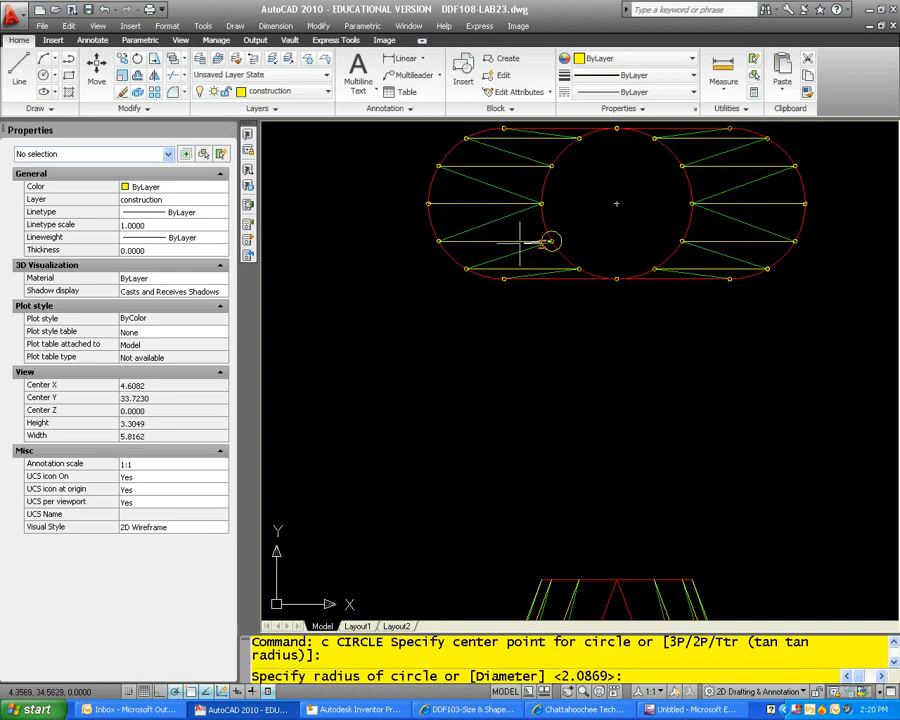
pyautogui.press('Escape')
pyautogui.press('Escape')
# Step: Draw a vertical projection polyline from the new circle's left quadrant down past the base of the front view
pyautogui.write('pl')
pyautogui.press('Return')
pyautogui.click(438, 241)
pyautogui.scroll(-3, 440, 240)
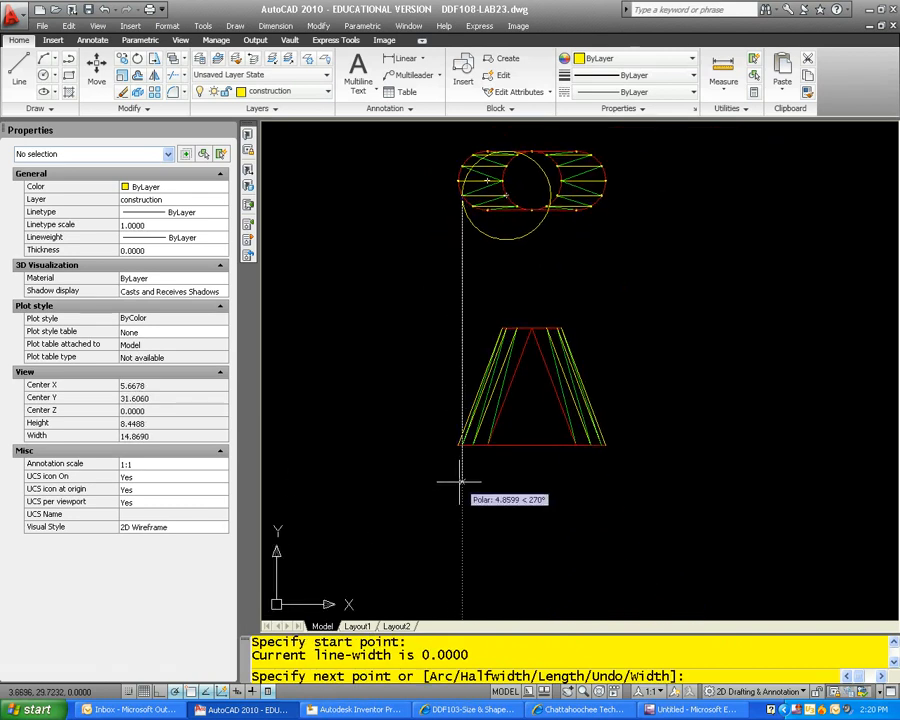
pyautogui.click(461, 482)
pyautogui.press('Escape')
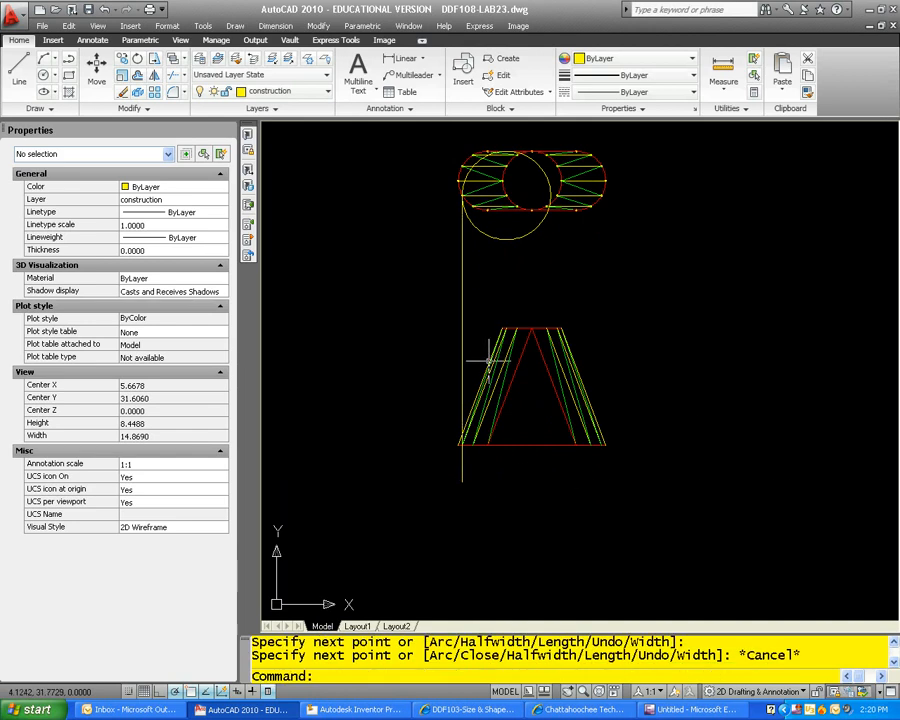
# Step: Draw a true-length polyline in the front view from the top edge's second division point to the projection line's intersection with the base
pyautogui.scroll(3, 506, 292)
pyautogui.moveTo(518, 378); pyautogui.dragTo(546, 277, button='middle')
pyautogui.scroll(3, 536, 273)
pyautogui.press('Return')
pyautogui.click(518, 264)
pyautogui.scroll(-3, 546, 337)
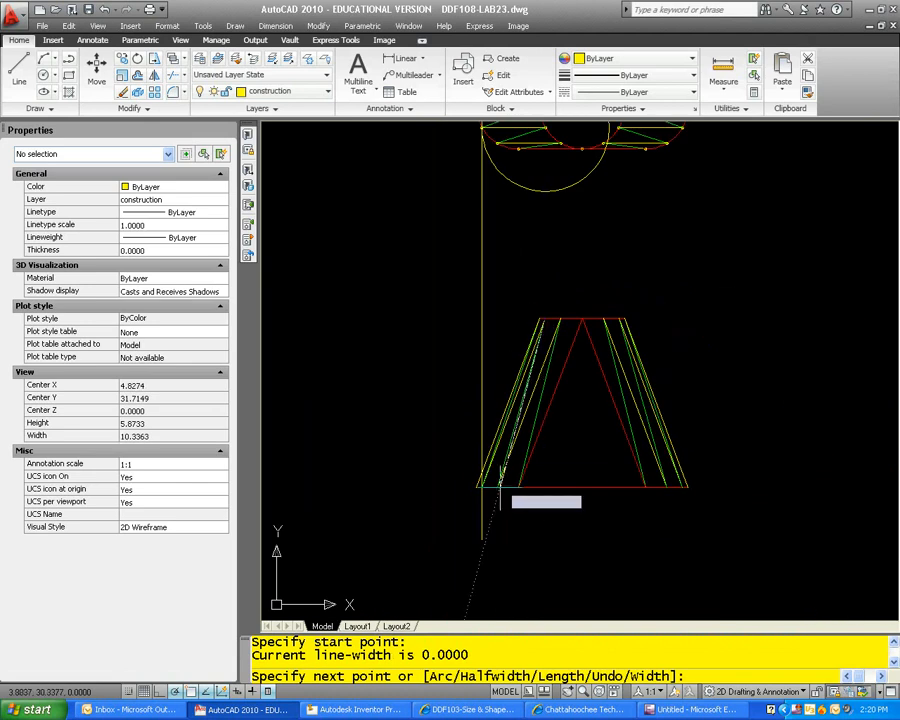
pyautogui.scroll(4, 492, 464)
pyautogui.scroll(1, 503, 431)
pyautogui.click(503, 429)
pyautogui.press('Return')
pyautogui.moveTo(566, 305); pyautogui.dragTo(500, 523, button='middle')
pyautogui.scroll(-3, 546, 414)
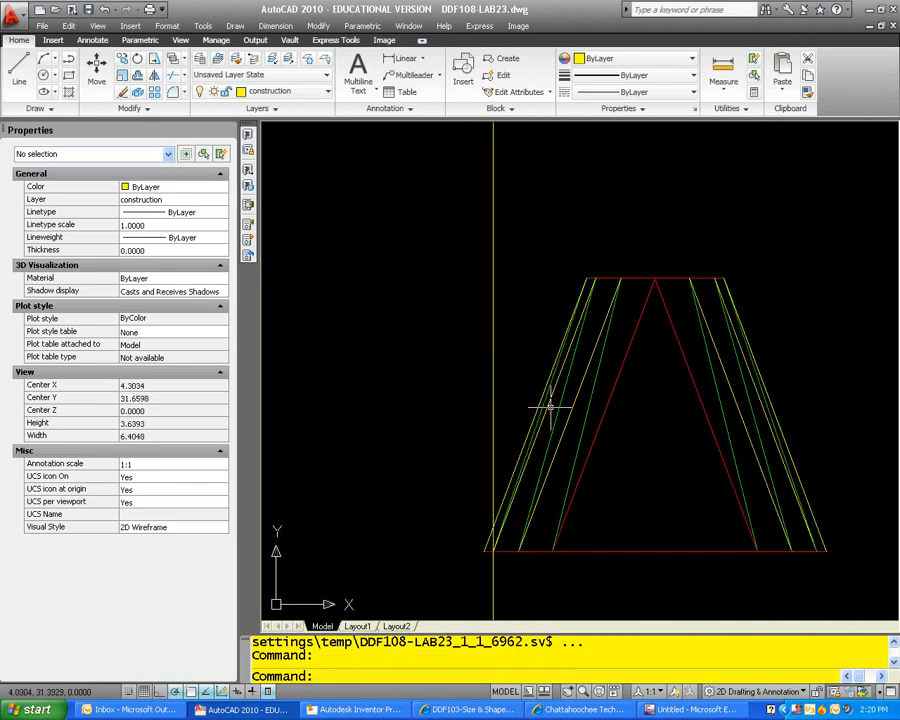
# Step: Check the new polyline's true length and draw a 2.136 radius circle centred on the upper end of the flat pattern's leftmost green line
pyautogui.click(547, 408)
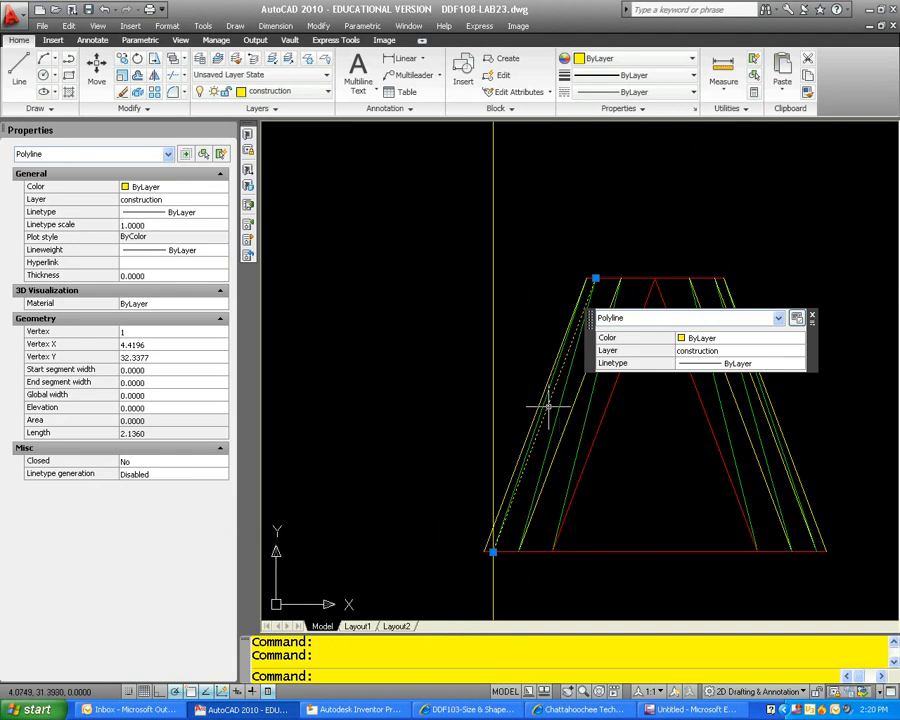
pyautogui.press('Escape')
pyautogui.scroll(-2, 547, 406)
pyautogui.scroll(-6, 545, 406)
pyautogui.scroll(5, 402, 364)
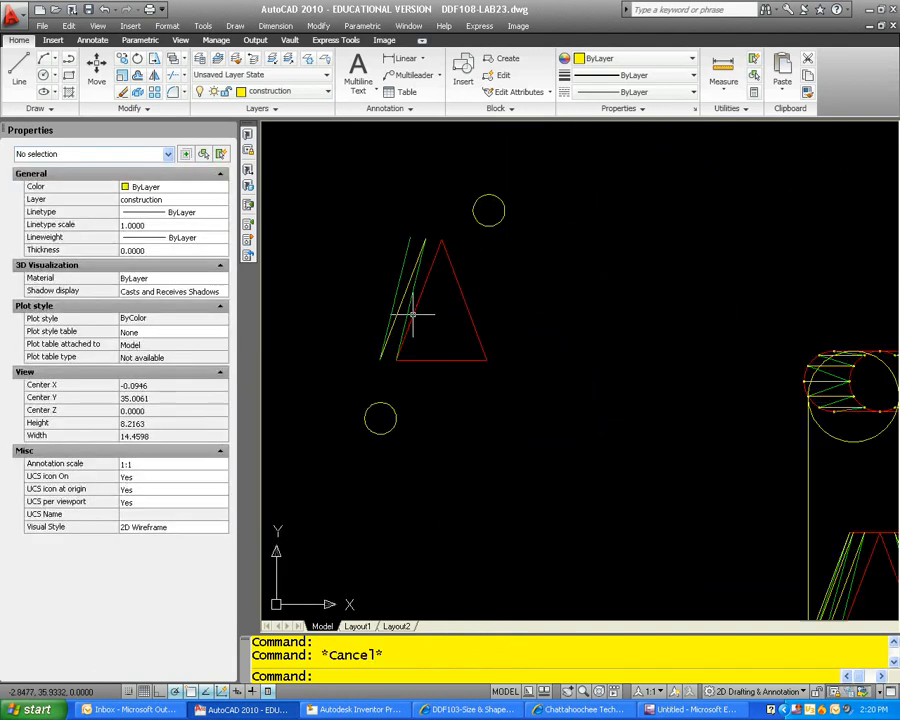
pyautogui.press('Escape')
pyautogui.write('c')
pyautogui.press('Return')
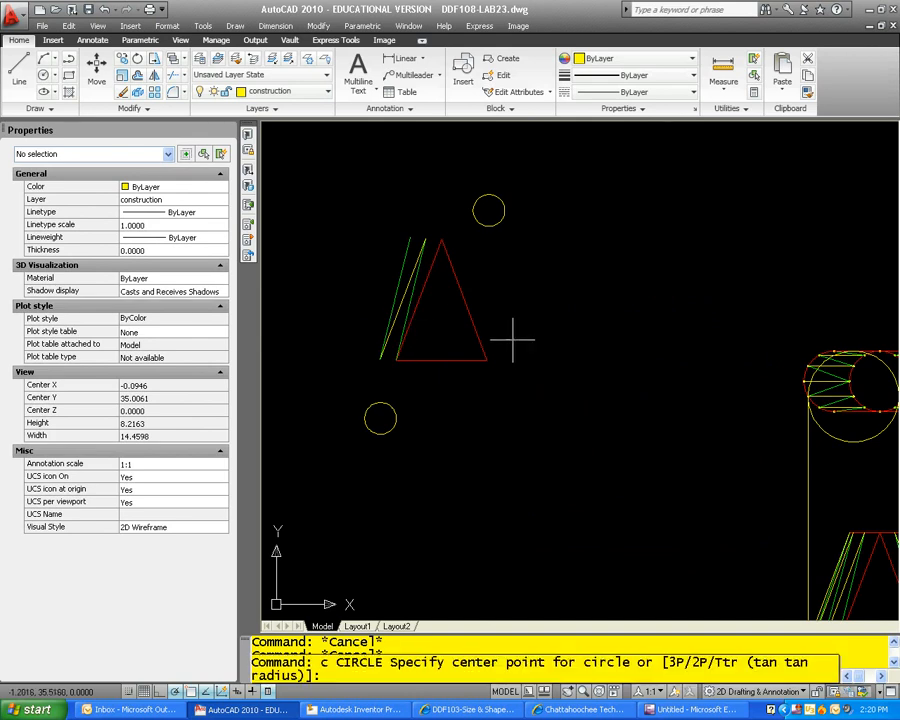
pyautogui.click(409, 236)
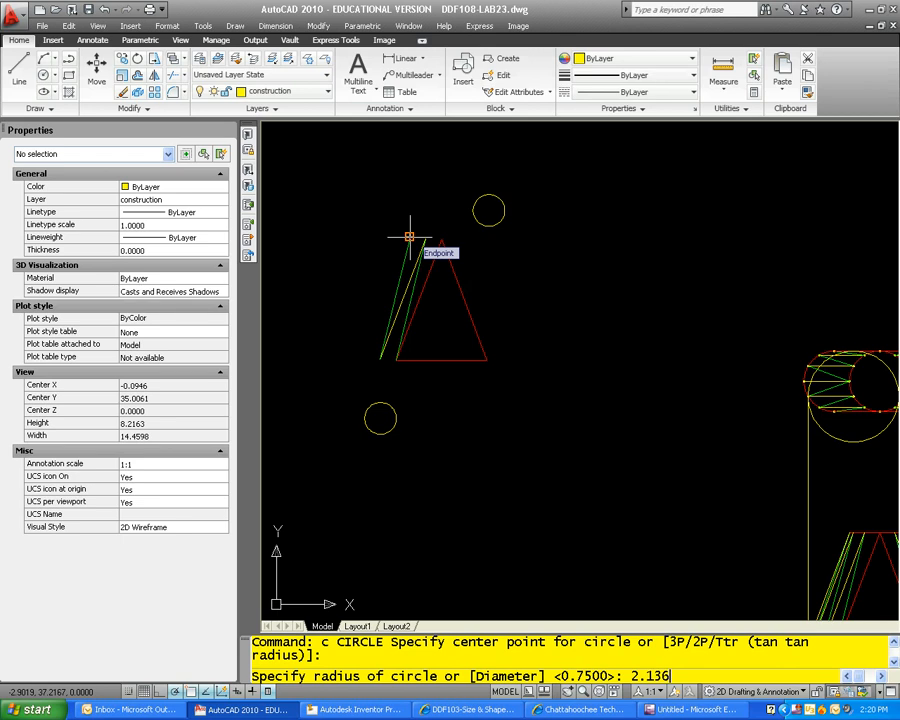
pyautogui.press('Return')
pyautogui.press('Escape')
pyautogui.press('Escape')
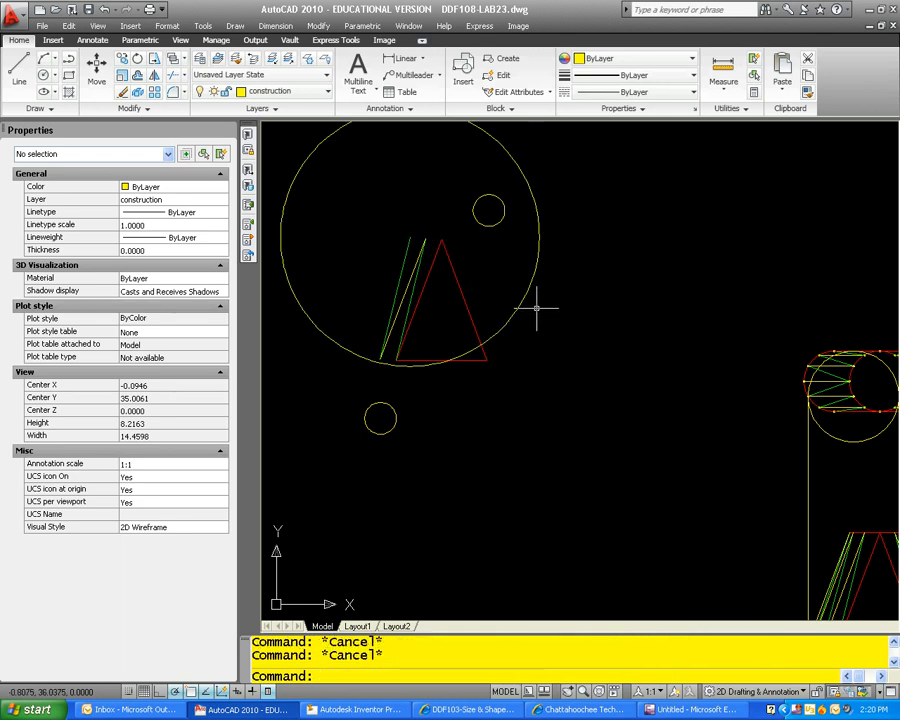
# Step: Move the small circle below the flat pattern so its centre sits on the lower end of the leftmost green line
pyautogui.write('m')
pyautogui.press('Return')
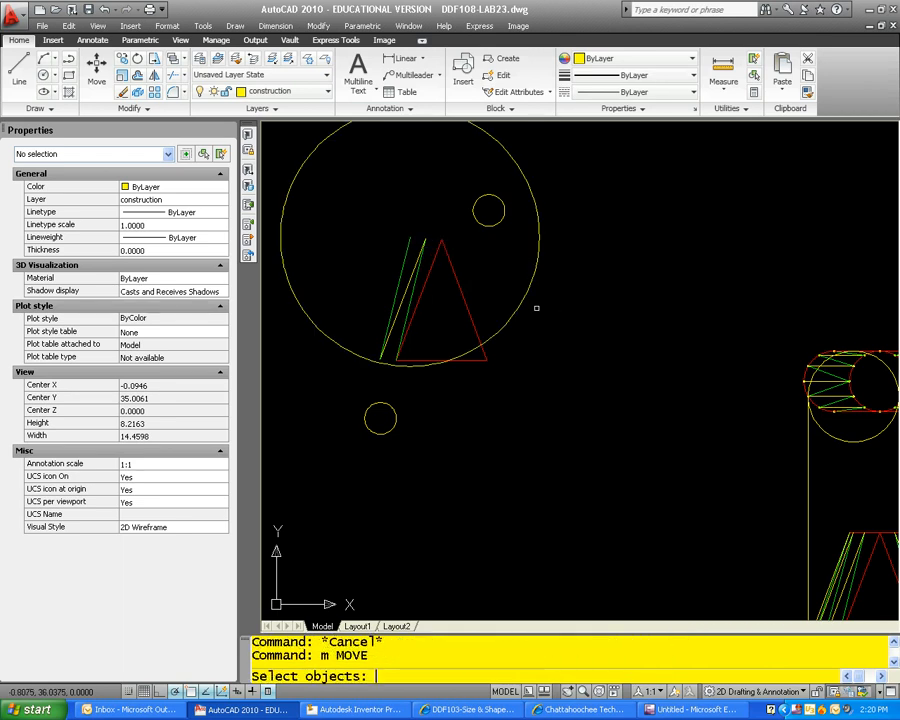
pyautogui.scroll(3, 414, 435)
pyautogui.click(388, 426)
pyautogui.click(359, 411)
pyautogui.press('Return')
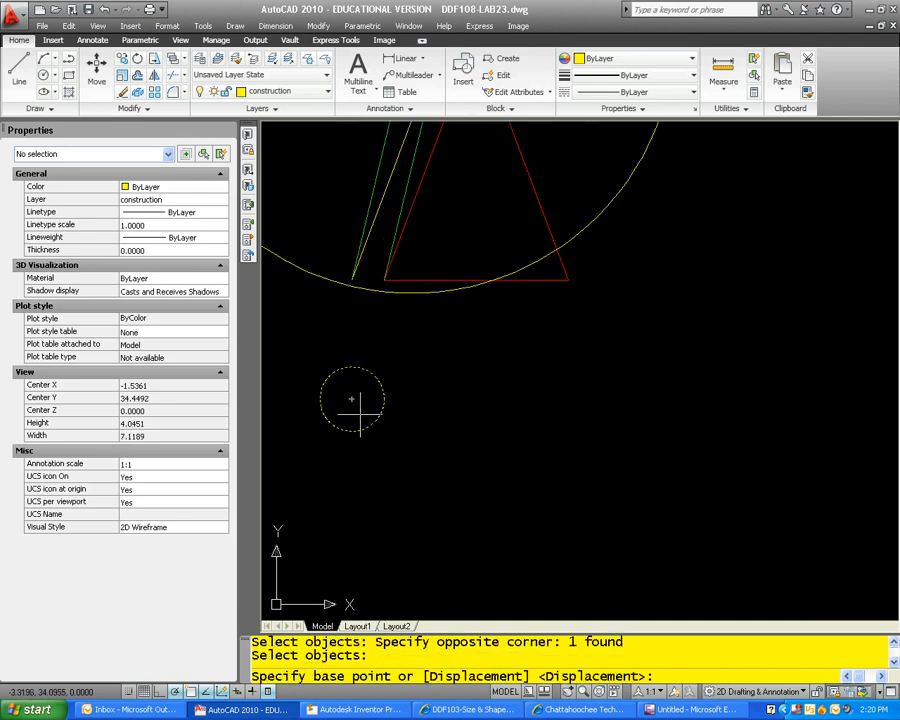
pyautogui.click(352, 399)
pyautogui.click(352, 262)
pyautogui.press('Escape')
pyautogui.scroll(-2, 387, 377)
pyautogui.press('Escape')
# Step: Draw a polyline from the upper end of the leftmost green line to the left intersection of the small and large circles
pyautogui.moveTo(387, 377); pyautogui.dragTo(473, 449, button='middle')
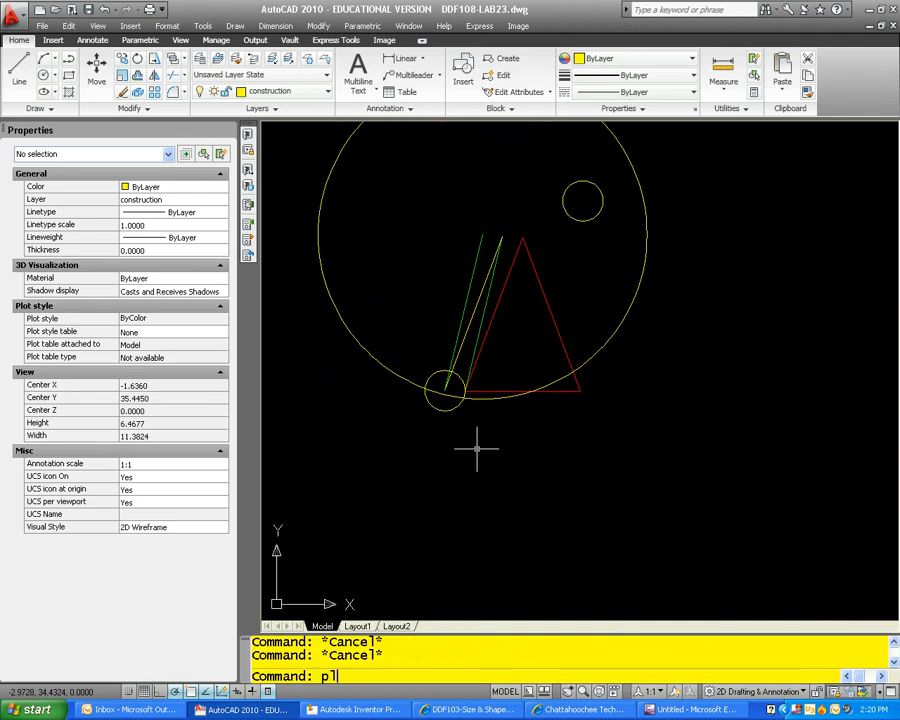
pyautogui.write('pl')
pyautogui.press('Return')
pyautogui.click(482, 234)
pyautogui.scroll(5, 410, 375)
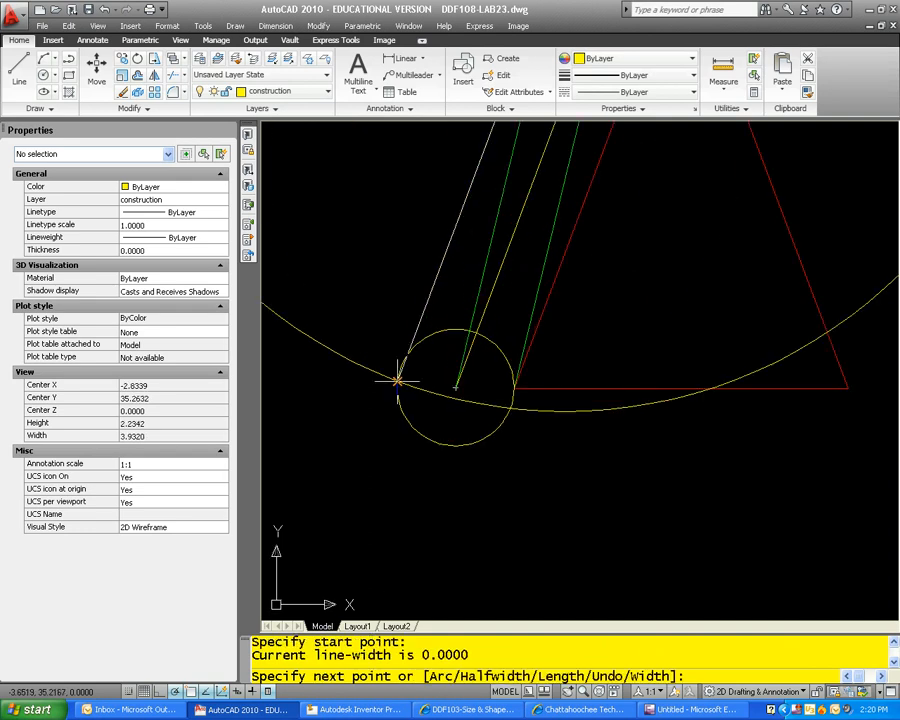
pyautogui.click(401, 380)
pyautogui.press('Escape')
pyautogui.press('Escape')
pyautogui.click(449, 336)
pyautogui.click(437, 321)
pyautogui.press('Escape')
pyautogui.press('Escape')
# Step: Move the small lower division circle off the pattern to the empty area below it
pyautogui.write('m')
pyautogui.press('Return')
pyautogui.click(446, 330)
pyautogui.press('Return')
pyautogui.click(448, 364)
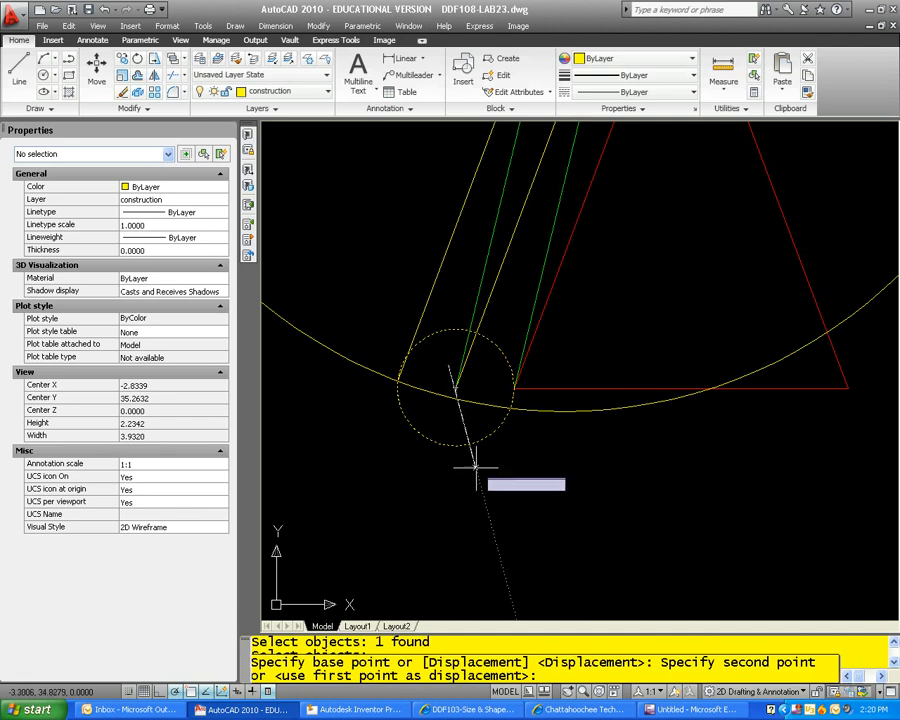
pyautogui.scroll(-5, 477, 466)
pyautogui.click(446, 519)
pyautogui.press('Escape')
pyautogui.press('Escape')
# Step: Erase the flat pattern's large circle, the top view's construction circle and the vertical projection line
pyautogui.click(515, 445)
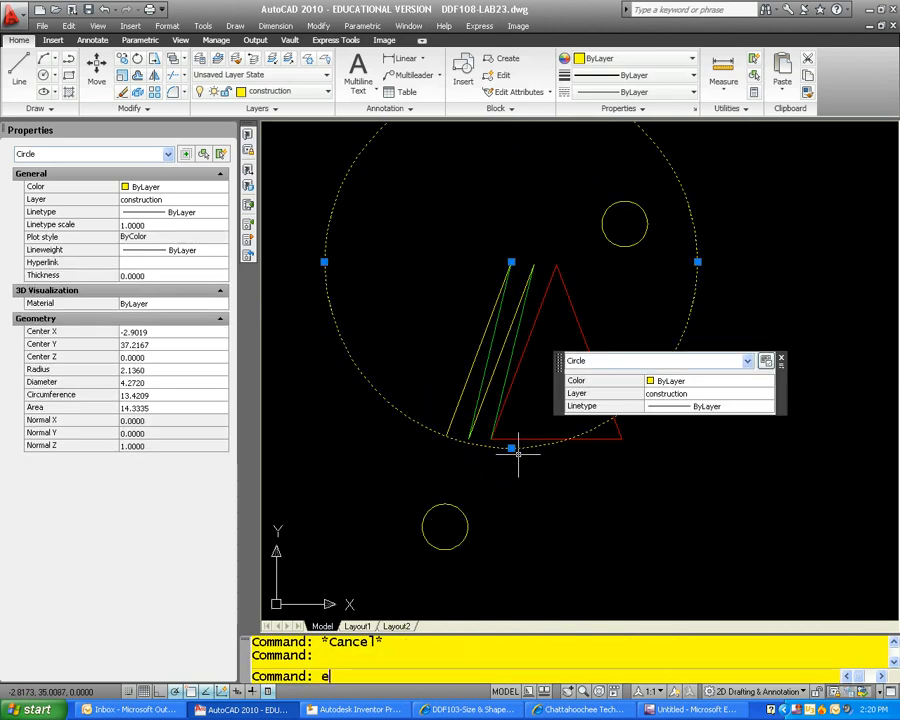
pyautogui.press('Return')
pyautogui.scroll(-7, 534, 457)
pyautogui.scroll(4, 620, 494)
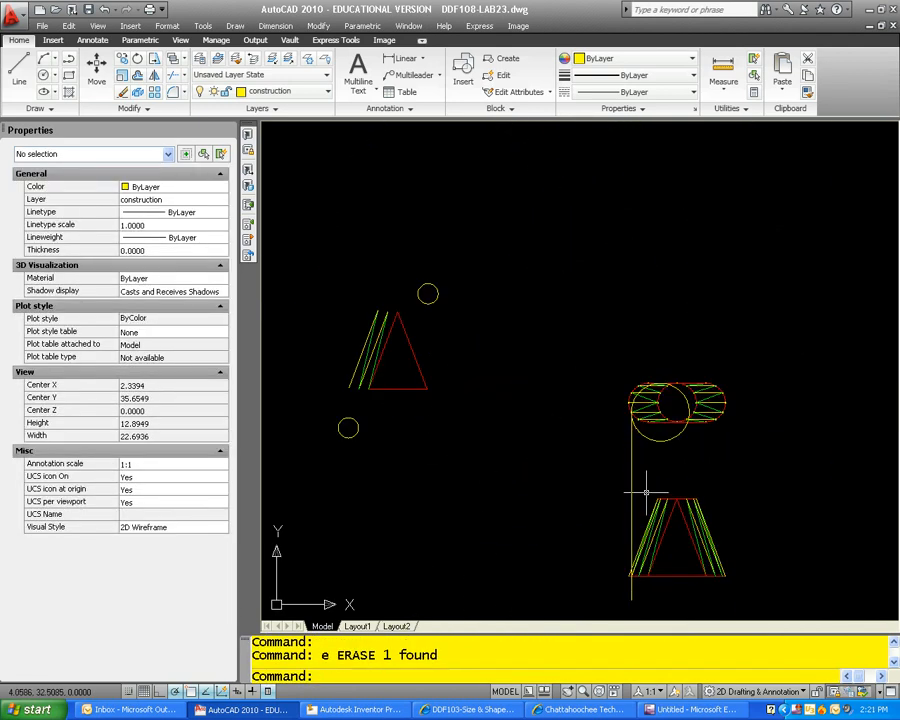
pyautogui.click(648, 489)
pyautogui.click(603, 471)
pyautogui.click(658, 459)
pyautogui.click(648, 439)
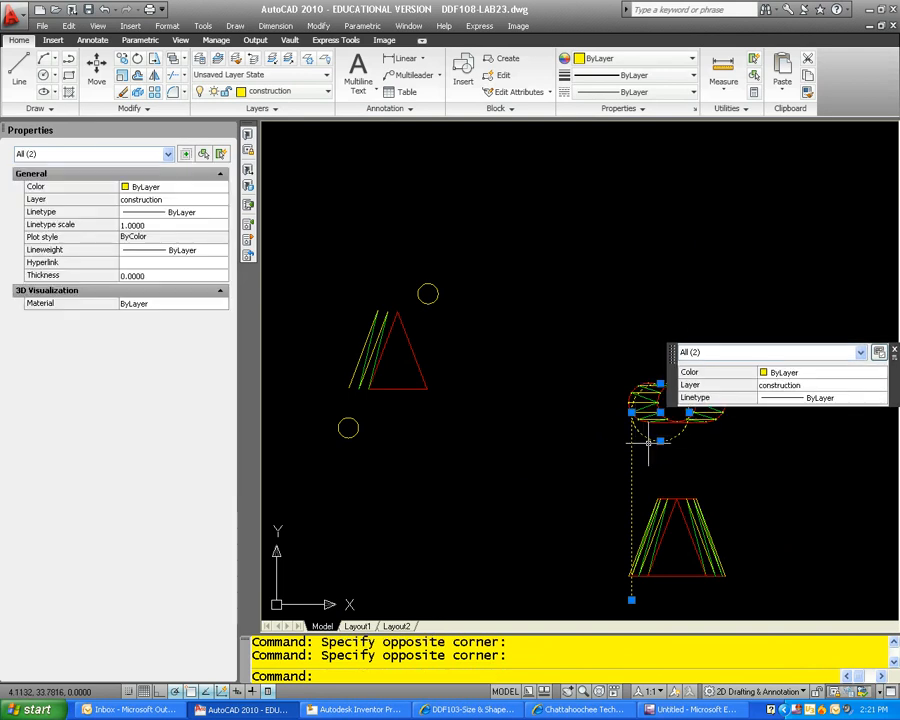
pyautogui.press('Return')
# Step: Erase the yellow true-length polyline ending at the second base division point of the front view
pyautogui.scroll(5, 662, 588)
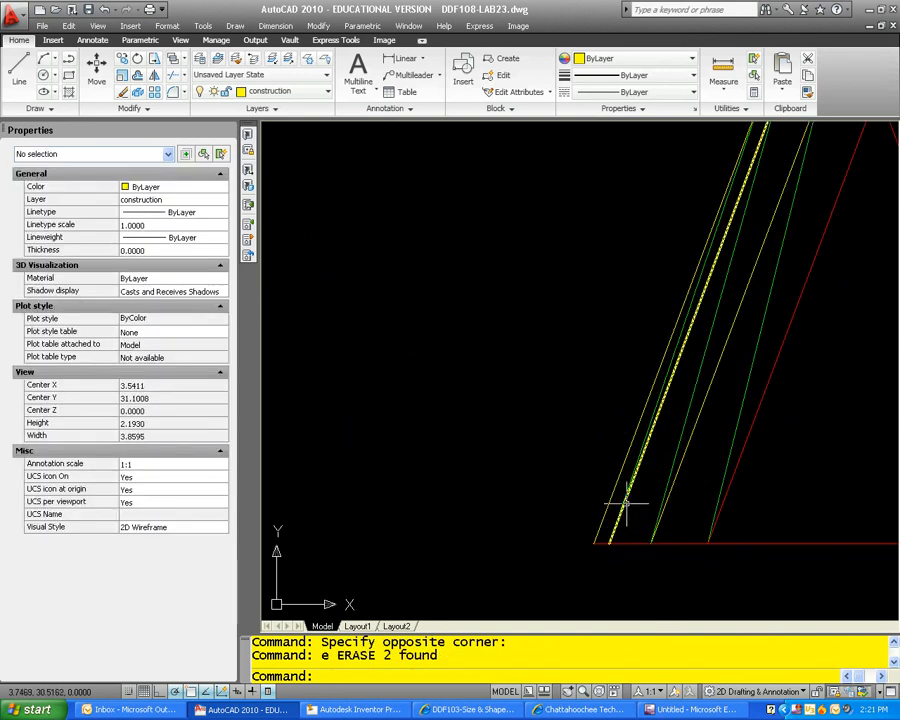
pyautogui.click(626, 502)
pyautogui.press('Return')
pyautogui.scroll(-5, 650, 500)
pyautogui.scroll(2, 640, 500)
pyautogui.scroll(-1, 610, 520)
pyautogui.press('Escape')
pyautogui.press('Escape')
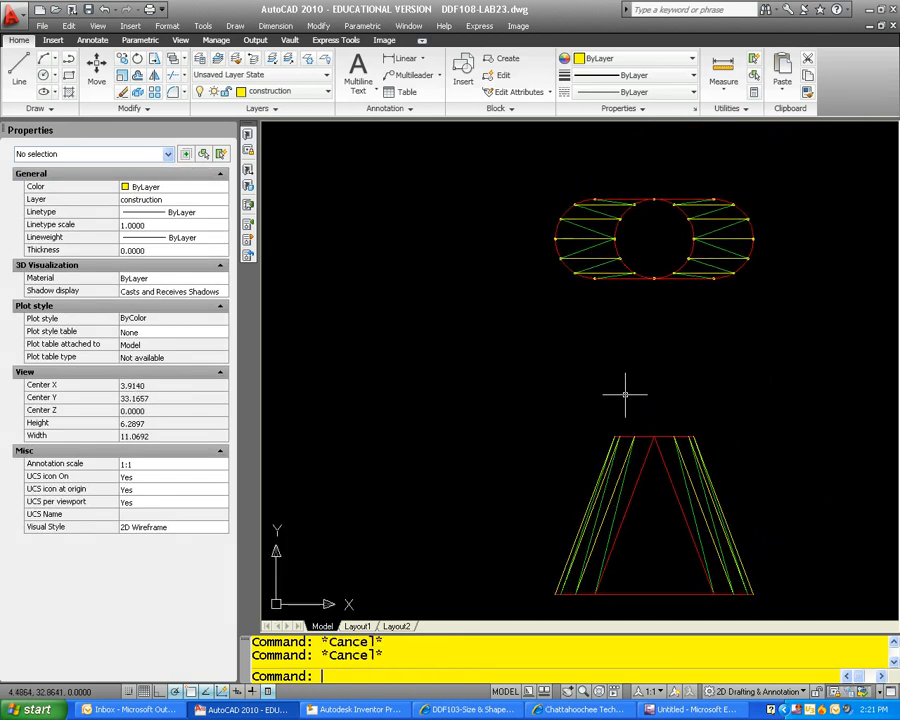
# Step: Draw a top-view circle centred on the obround's lower-left division point, passing through the left quadrant point of the round opening
pyautogui.write('c')
pyautogui.press('Return')
pyautogui.scroll(2, 559, 258)
pyautogui.click(558, 262)
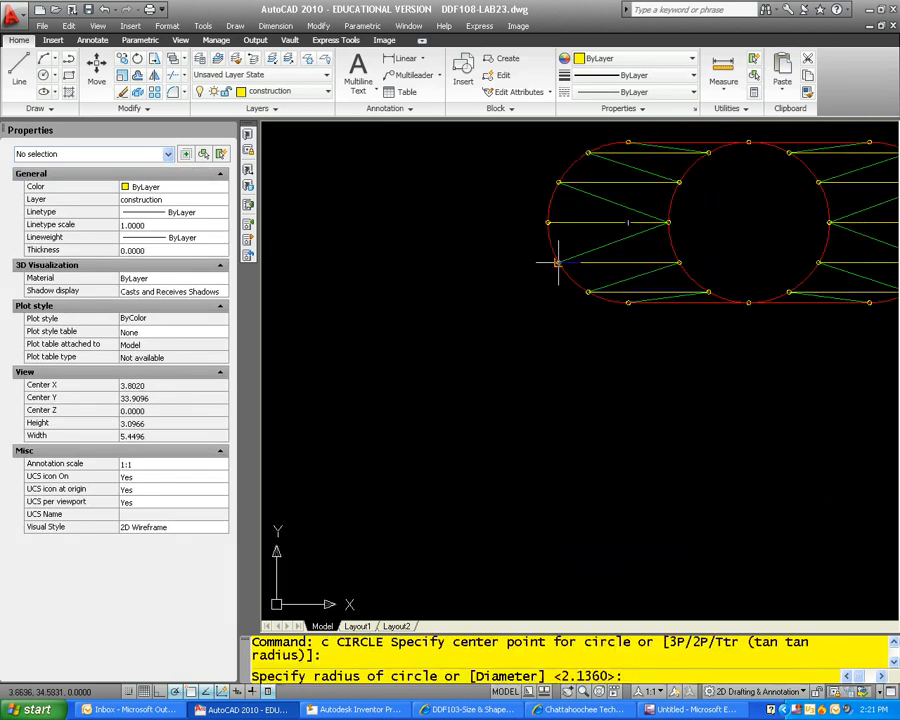
pyautogui.scroll(3, 668, 240)
pyautogui.press('Escape')
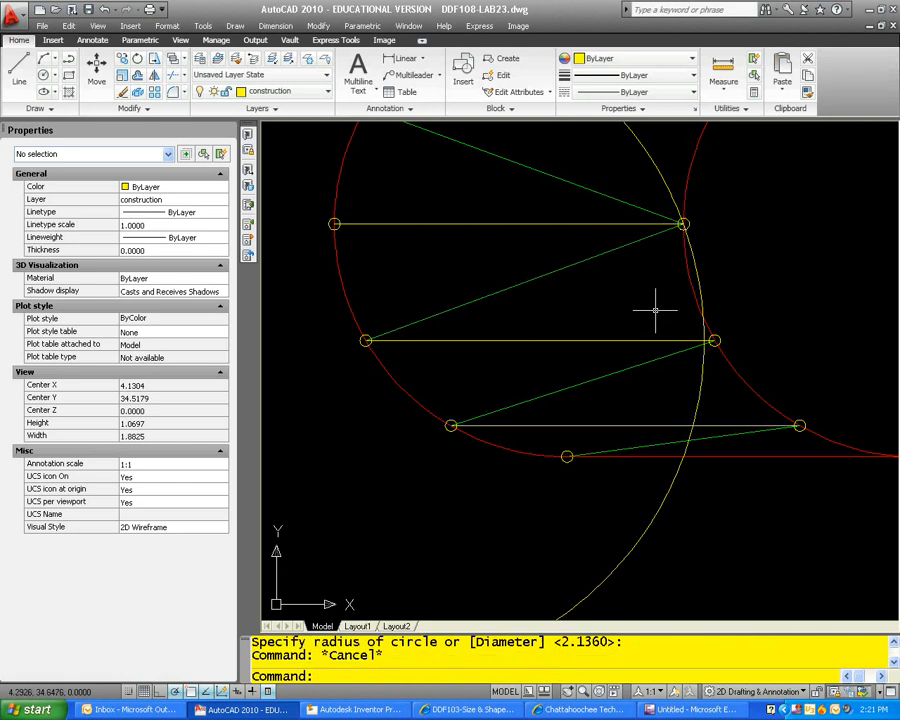
pyautogui.scroll(-6, 680, 340)
pyautogui.press('Escape')
# Step: Draw a vertical projection polyline from the new circle's right quadrant down past the base of the front view
pyautogui.write('pl')
pyautogui.press('Return')
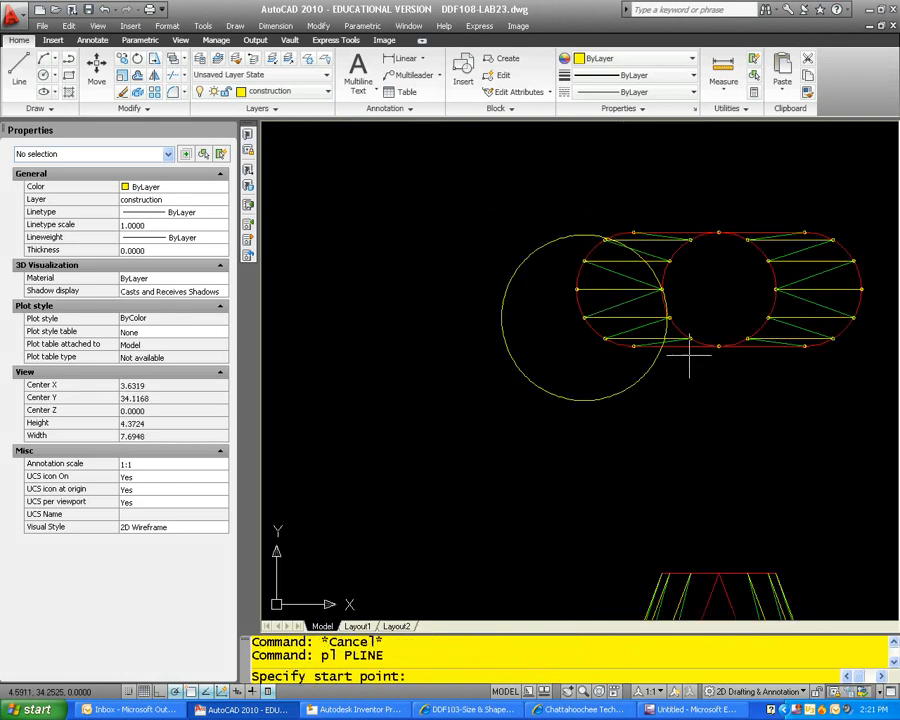
pyautogui.scroll(5, 686, 318)
pyautogui.scroll(5, 650, 328)
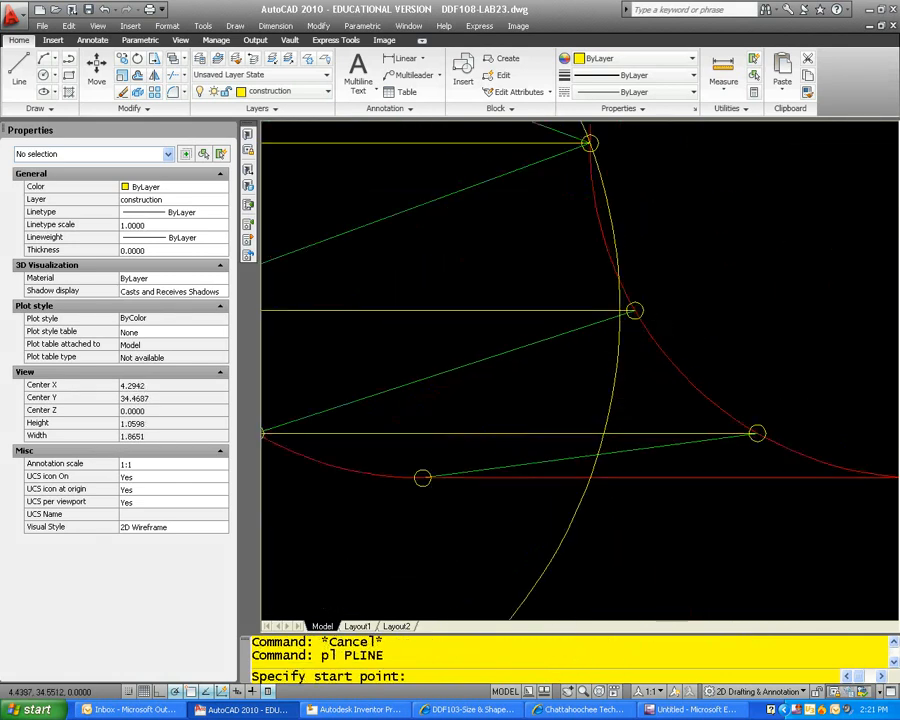
pyautogui.click(607, 302)
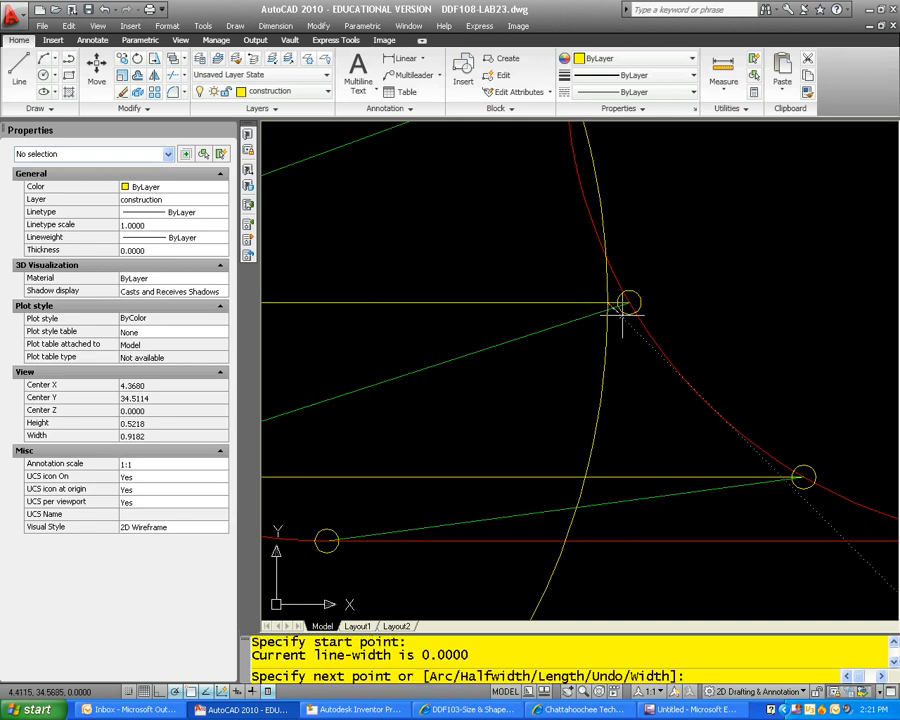
pyautogui.scroll(-12, 610, 305)
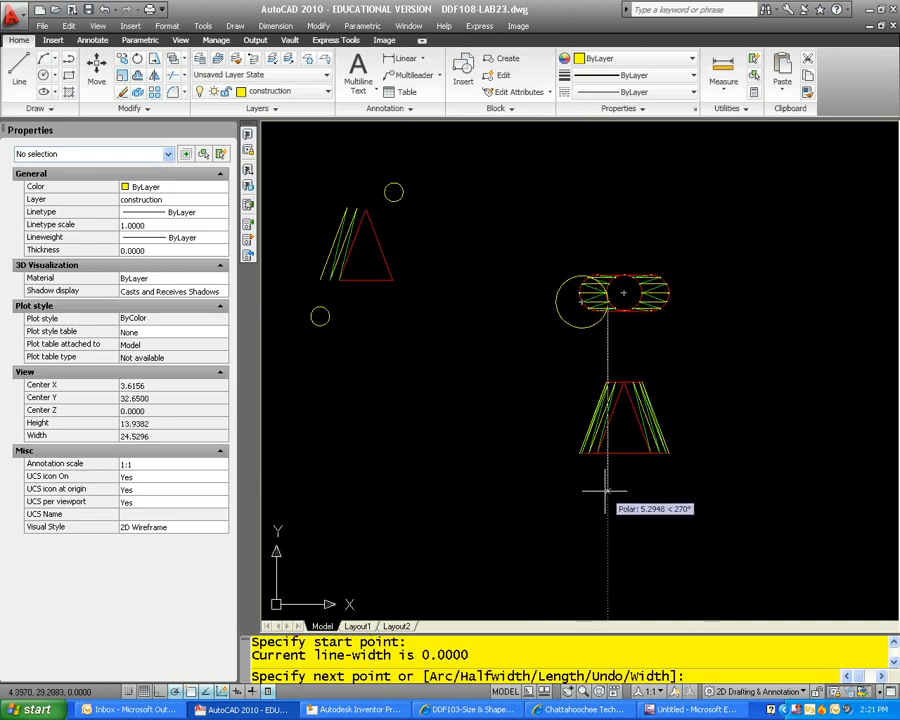
pyautogui.press('Escape')
# Step: Draw a true-length polyline from the front view's second base division point to the projection line's intersection with the top edge
pyautogui.scroll(11, 585, 455)
pyautogui.press('Return')
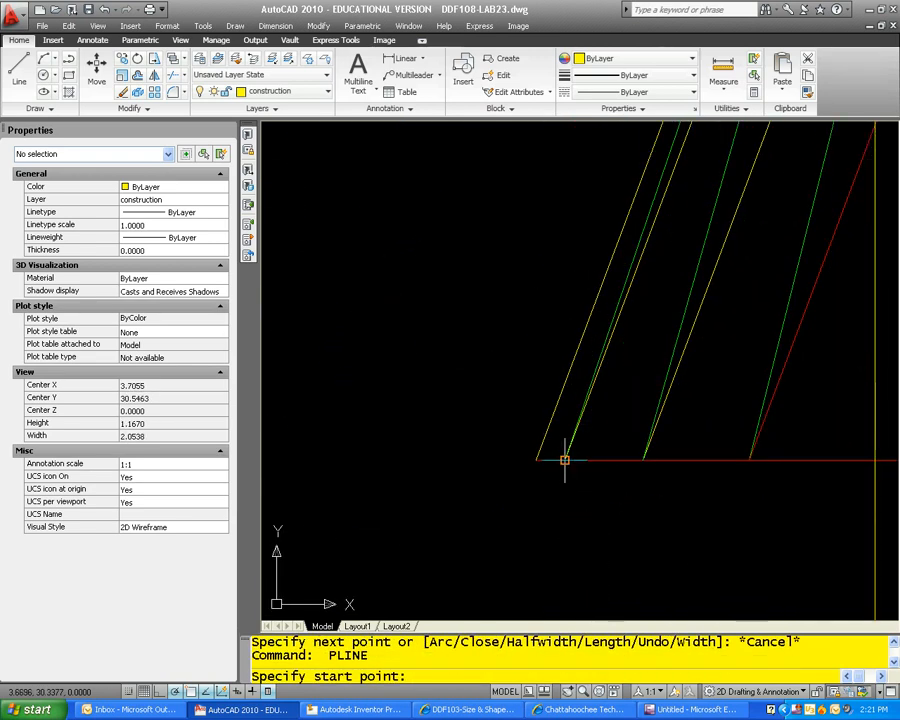
pyautogui.click(567, 460)
pyautogui.scroll(-6, 668, 318)
pyautogui.scroll(8, 663, 393)
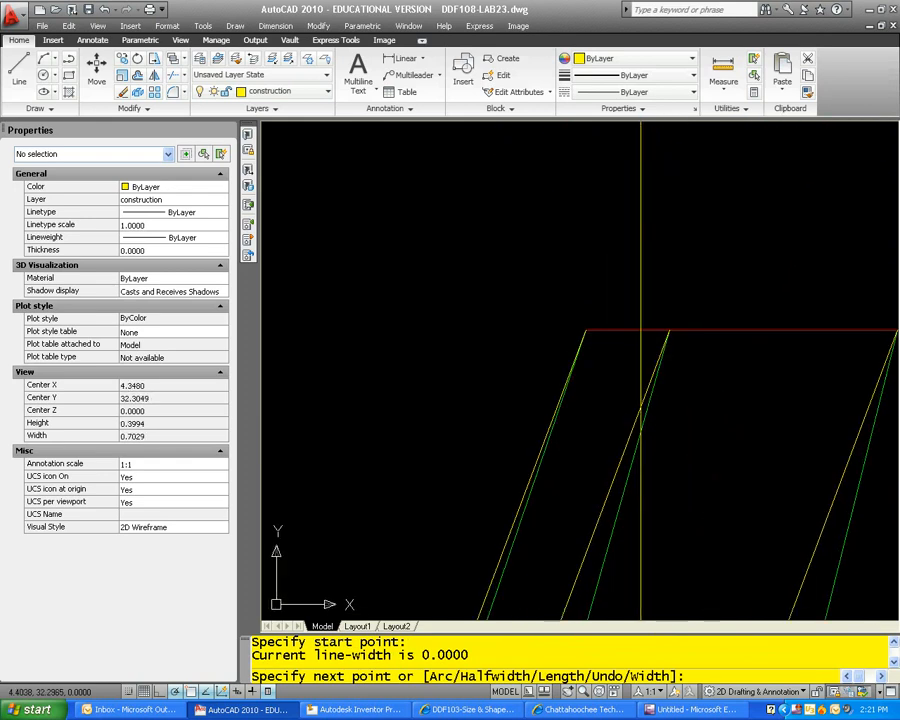
pyautogui.click(638, 312)
pyautogui.press('Escape')
# Step: Check the new polyline's true length and draw a 2.1281 radius circle centred on the lower end of the flat pattern's leftmost yellow line
pyautogui.click(625, 347)
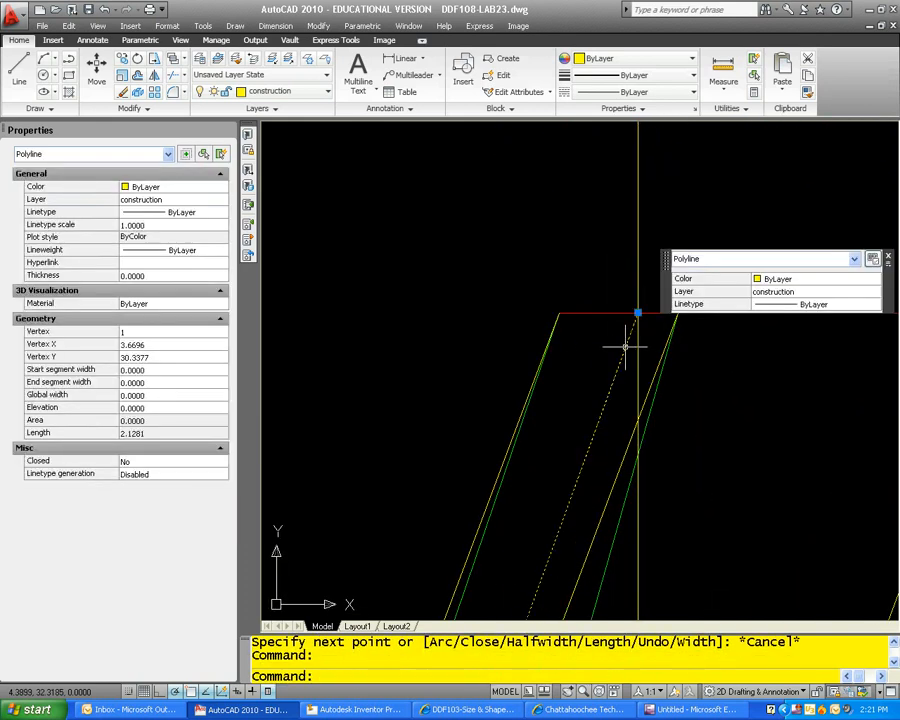
pyautogui.press('Escape')
pyautogui.scroll(-8, 625, 347)
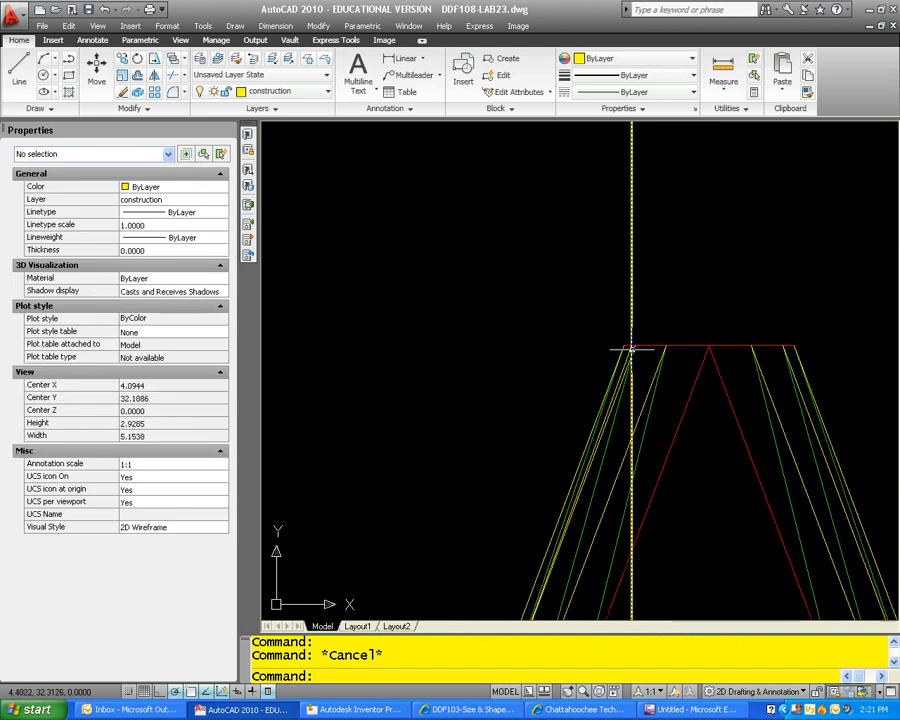
pyautogui.moveTo(419, 304); pyautogui.dragTo(538, 398, button='middle')
pyautogui.scroll(4, 356, 248)
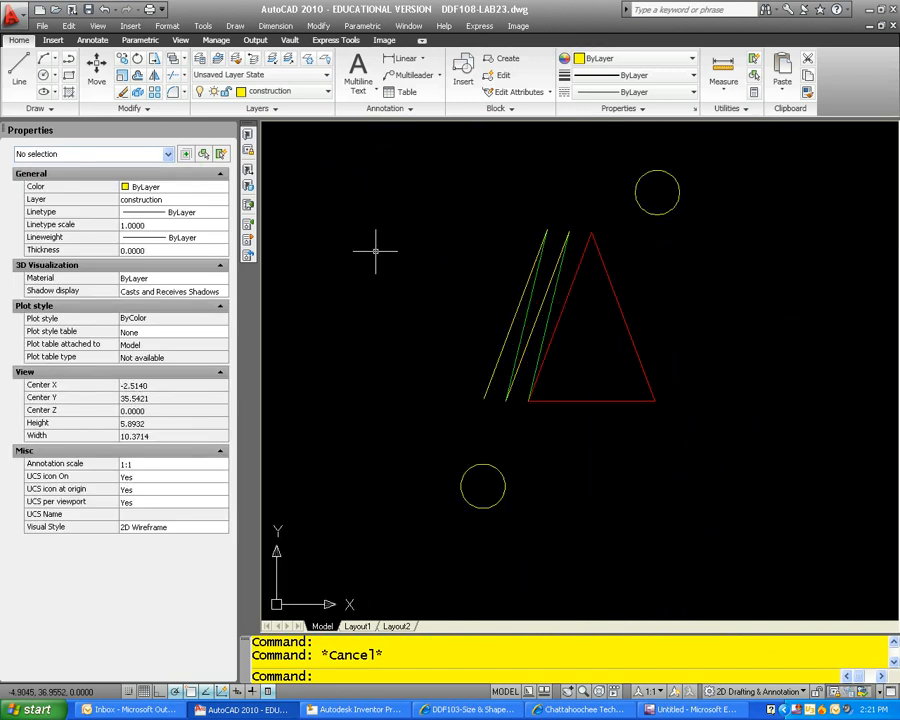
pyautogui.press('Return')
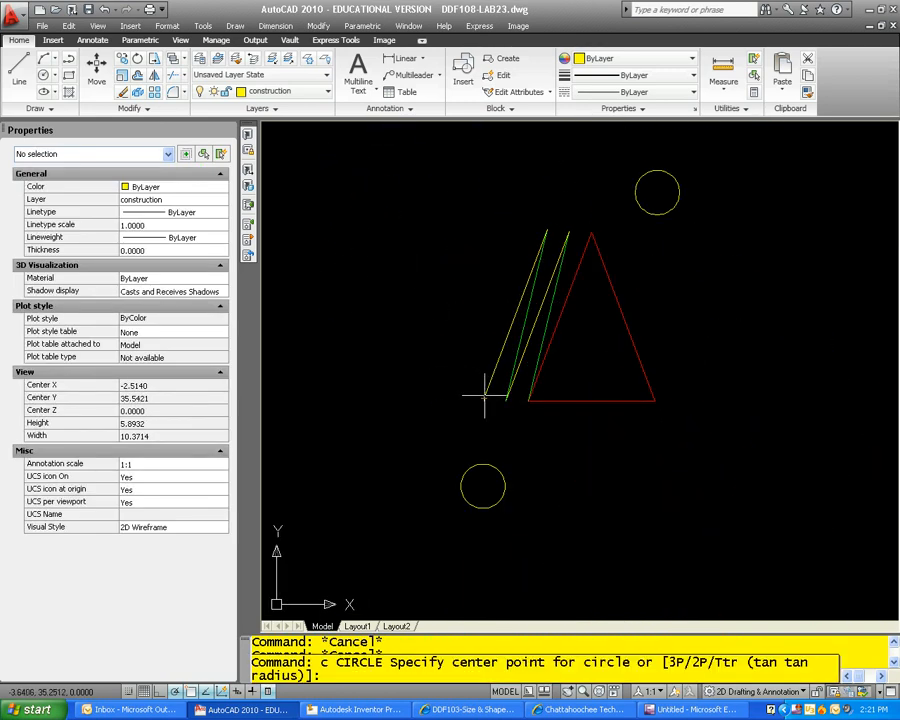
pyautogui.click(484, 398)
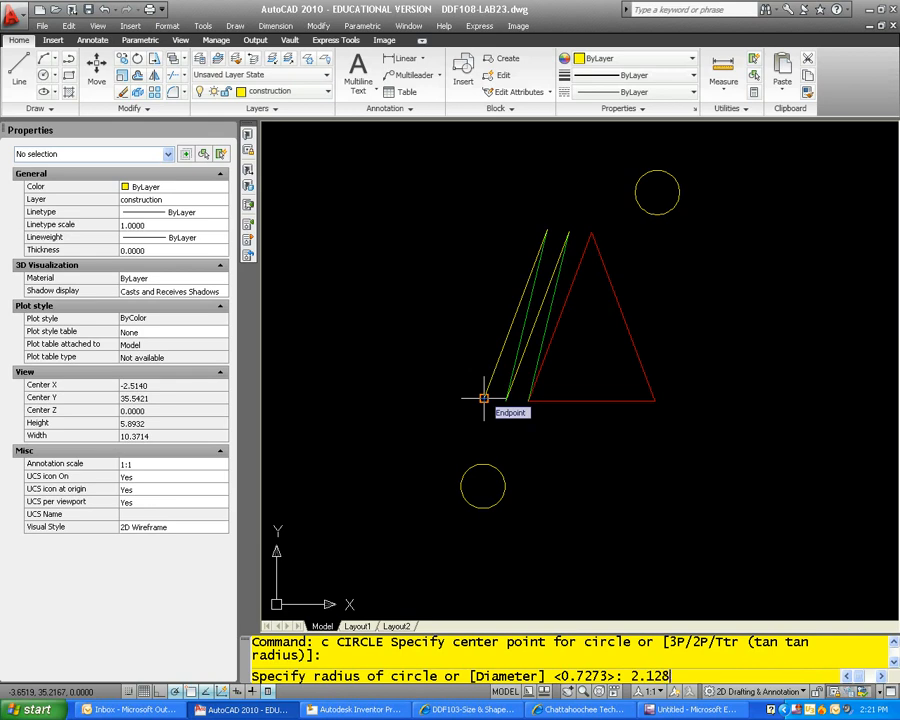
pyautogui.write('2.1281')
pyautogui.press('Return')
pyautogui.press('Escape')
pyautogui.press('Escape')
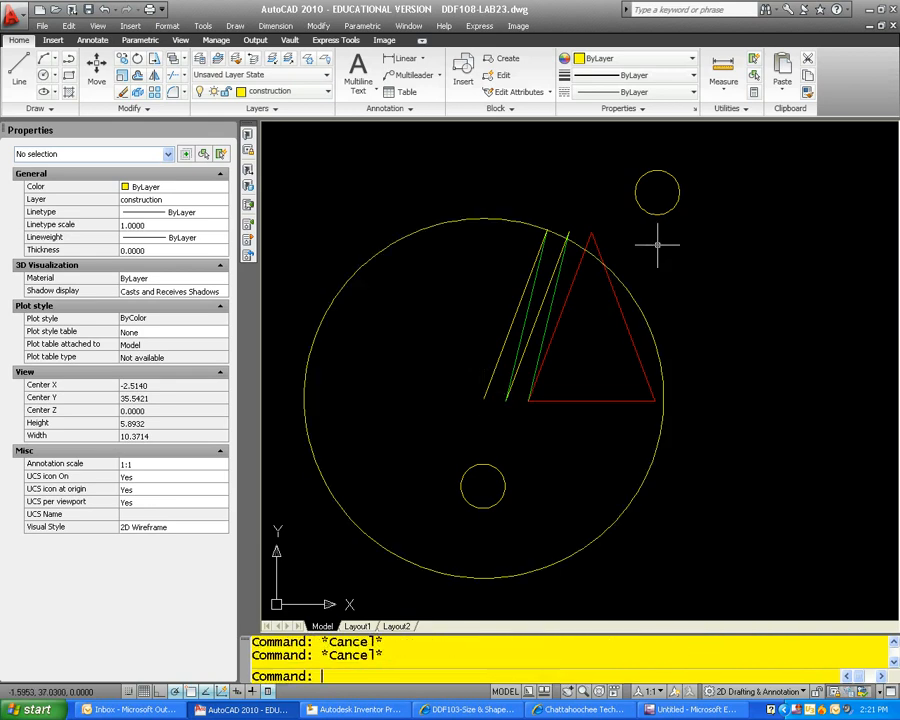
pyautogui.write('cp')
pyautogui.press('Return')
pyautogui.press('Escape')
pyautogui.press('Escape')
# Step: Move the small circle above the flat pattern so its centre sits on the upper end of the leftmost yellow line
pyautogui.write('m')
pyautogui.press('Return')
pyautogui.click(680, 205)
pyautogui.click(675, 203)
pyautogui.press('Return')
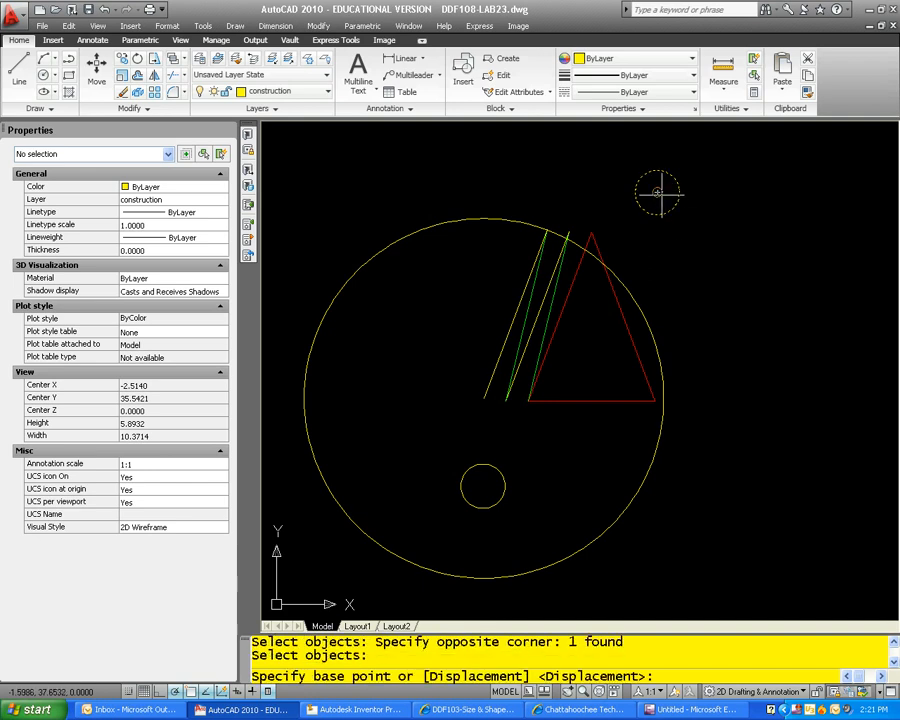
pyautogui.click(657, 192)
pyautogui.scroll(12, 480, 240)
pyautogui.press('Escape')
pyautogui.scroll(-10, 593, 305)
pyautogui.press('Escape')
# Step: Draw a polyline from the left intersection of the small and large circles to the lower end of the leftmost yellow line
pyautogui.write('p')
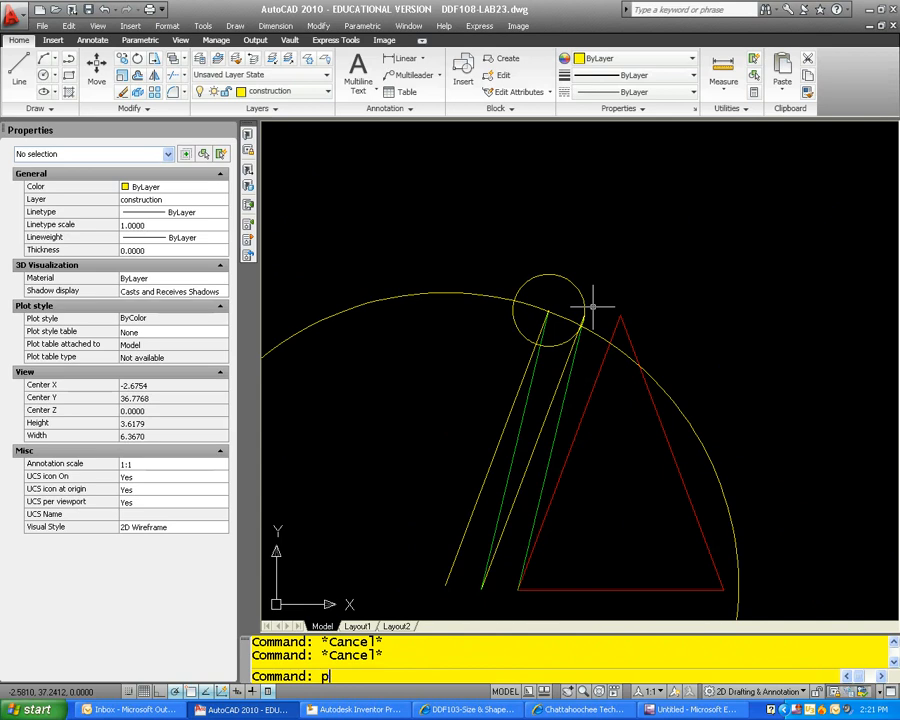
pyautogui.write('l')
pyautogui.press('Return')
pyautogui.click(514, 301)
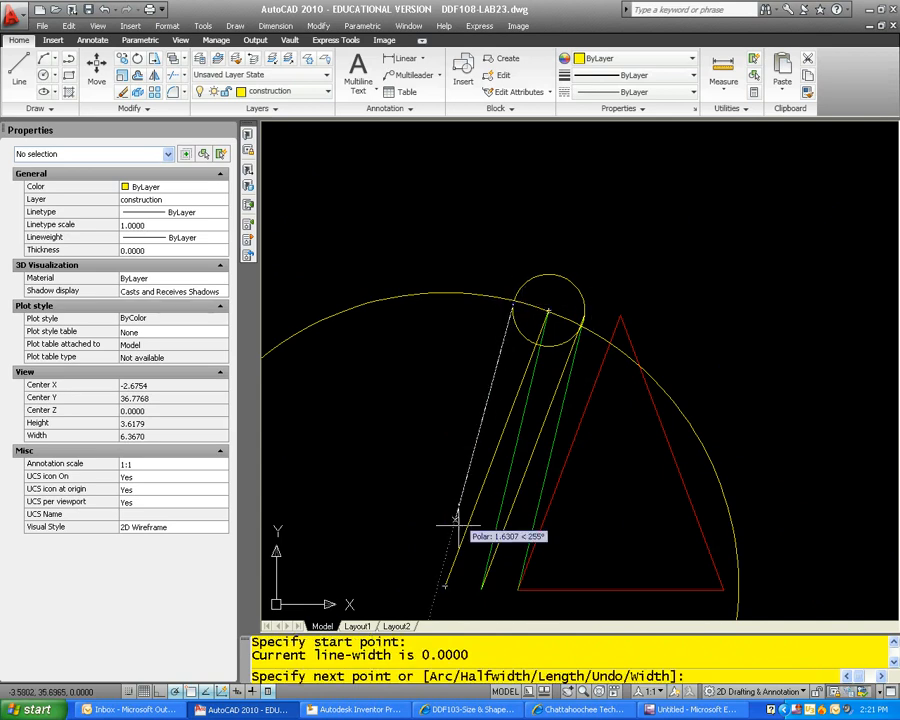
pyautogui.click(445, 585)
pyautogui.press('Escape')
pyautogui.scroll(-2, 578, 412)
pyautogui.press('Escape')
pyautogui.press('Escape')
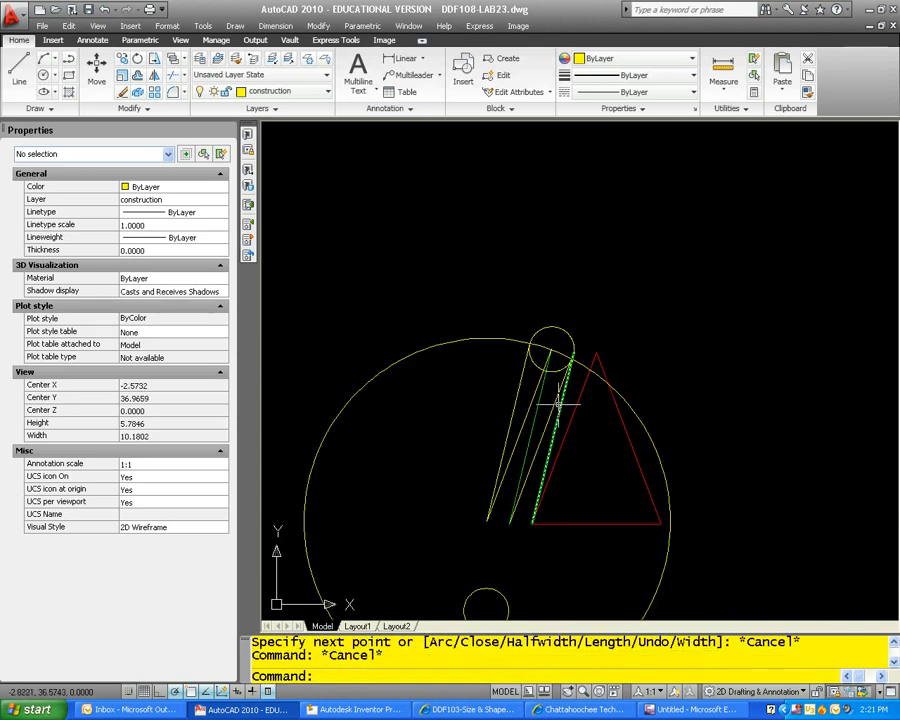
# Step: Match the flat pattern's new leftmost yellow line to the properties of the adjacent green line
pyautogui.write('ma')
pyautogui.press('Return')
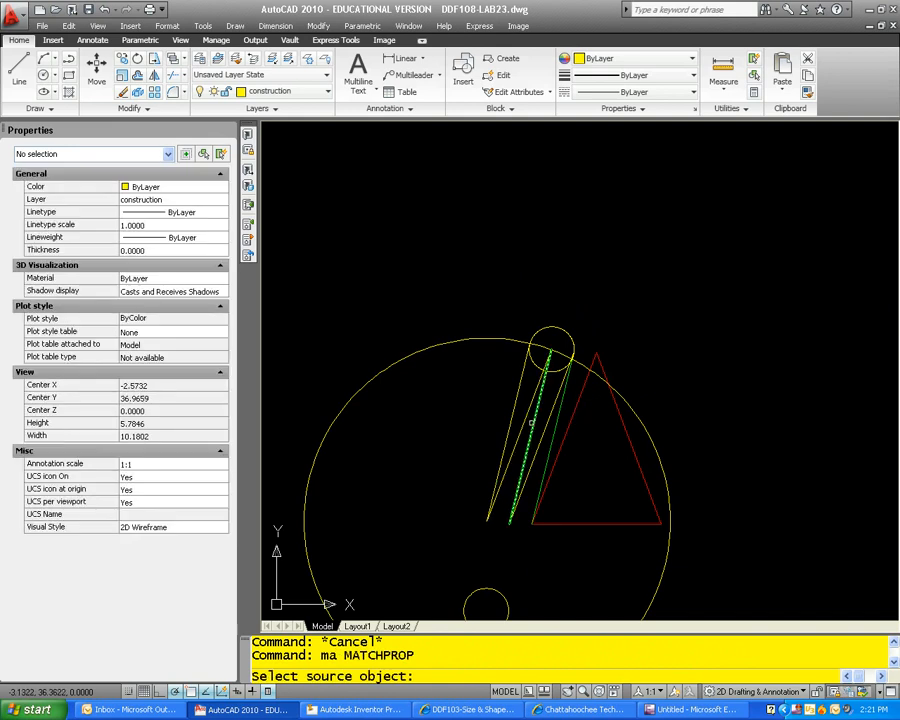
pyautogui.click(526, 418)
pyautogui.press('Escape')
# Step: Erase the large circle centred on the lower end of the flat pattern's leftmost line
pyautogui.click(488, 356)
pyautogui.click(462, 308)
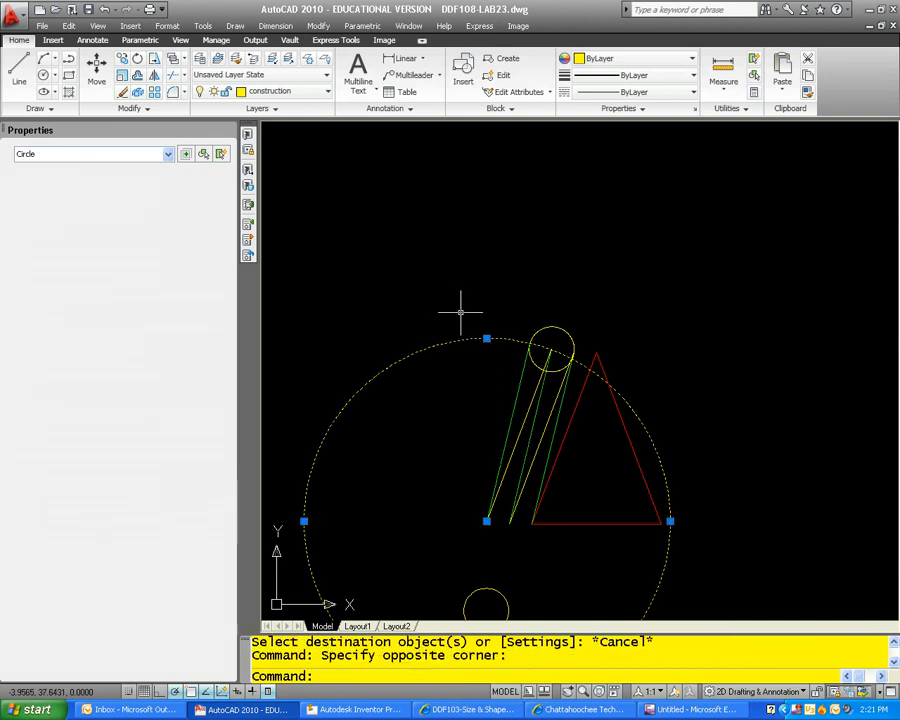
pyautogui.write('e')
pyautogui.press('Return')
# Step: Move the upper small circle off the line ends to clear space above and right of the red triangle's apex
pyautogui.scroll(-4, 467, 314)
pyautogui.scroll(3, 497, 337)
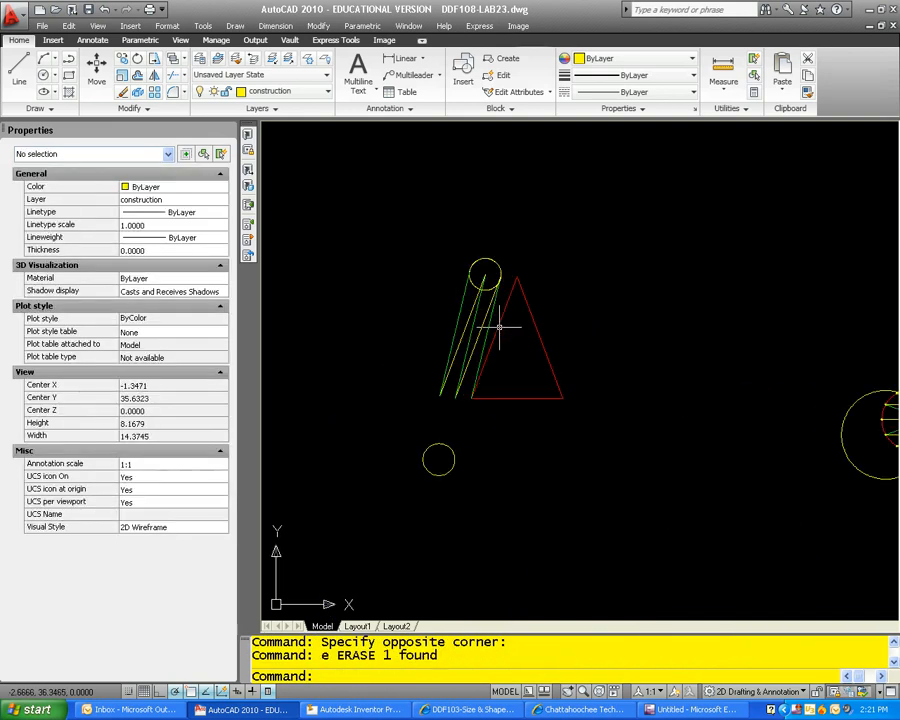
pyautogui.press('Return')
pyautogui.click(511, 256)
pyautogui.click(488, 262)
pyautogui.press('Return')
pyautogui.click(488, 260)
pyautogui.click(552, 222)
pyautogui.press('Escape')
# Step: Erase the construction circle at the top view's left end together with the vertical projection line to the front view
pyautogui.moveTo(700, 365); pyautogui.dragTo(476, 299, button='middle')
pyautogui.click(638, 386)
pyautogui.click(599, 366)
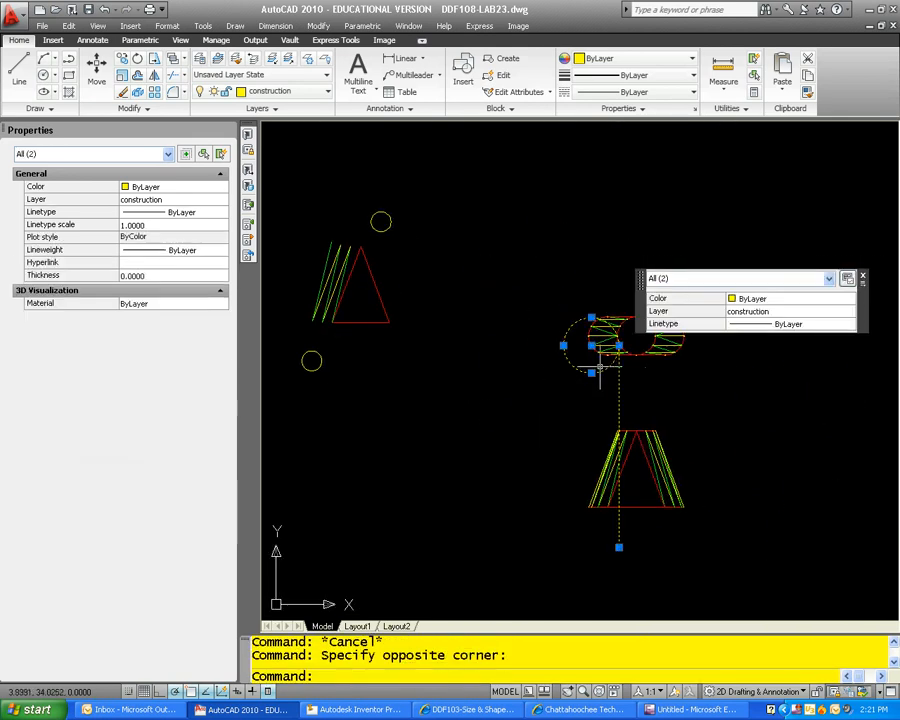
pyautogui.write('e')
pyautogui.press('Return')
# Step: Check the true length of the front view's outermost left yellow line
pyautogui.scroll(6, 618, 401)
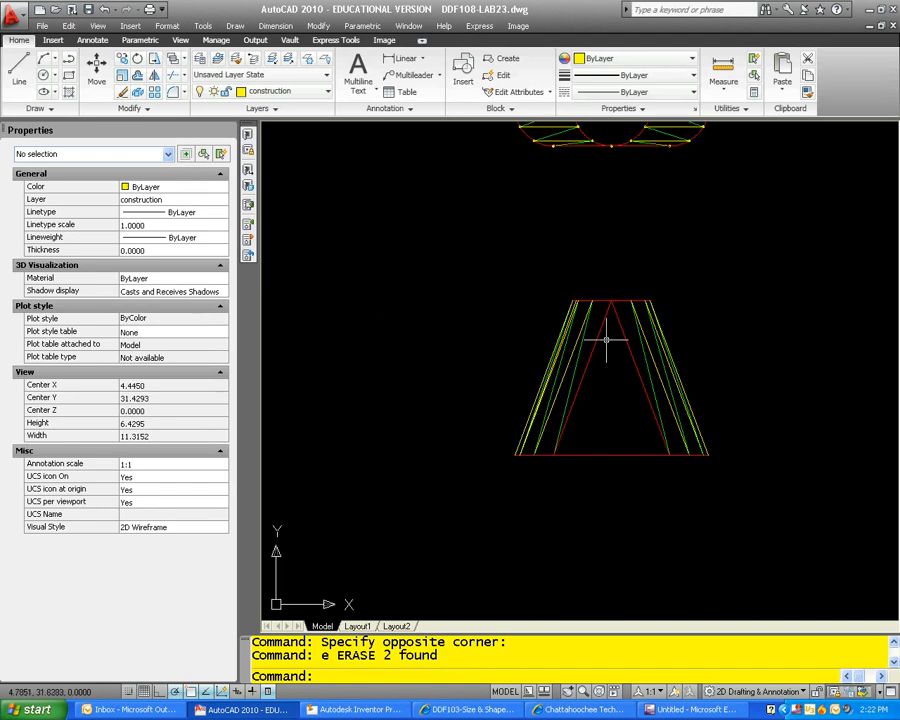
pyautogui.click(499, 406)
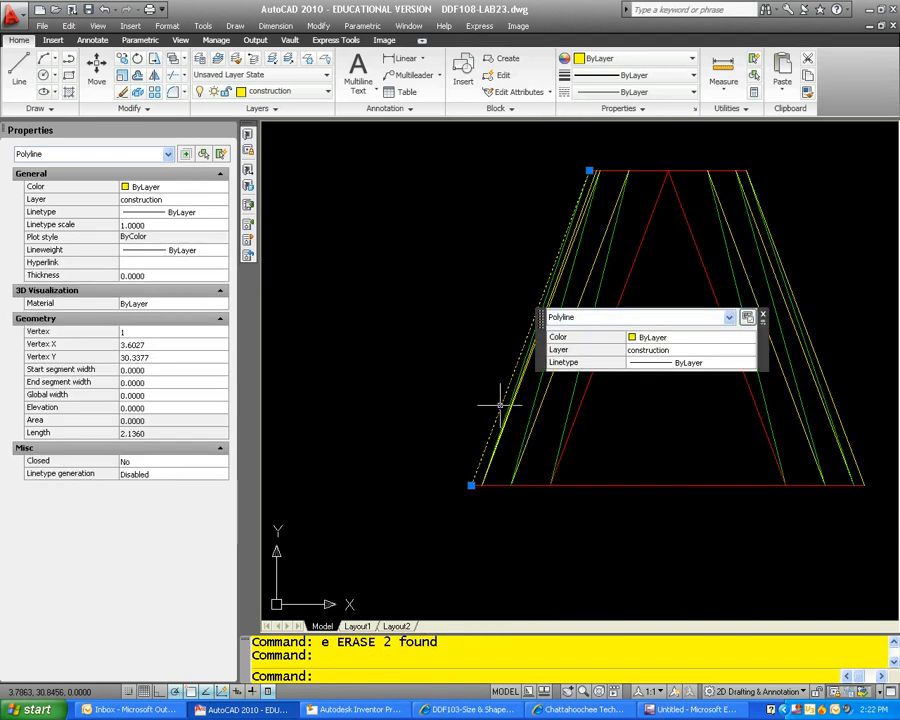
pyautogui.press('Escape')
pyautogui.scroll(-8, 500, 405)
pyautogui.press('Escape')
# Step: Draw a 2.136 radius circle centred on the upper end of the flat pattern's leftmost green line
pyautogui.scroll(4, 448, 290)
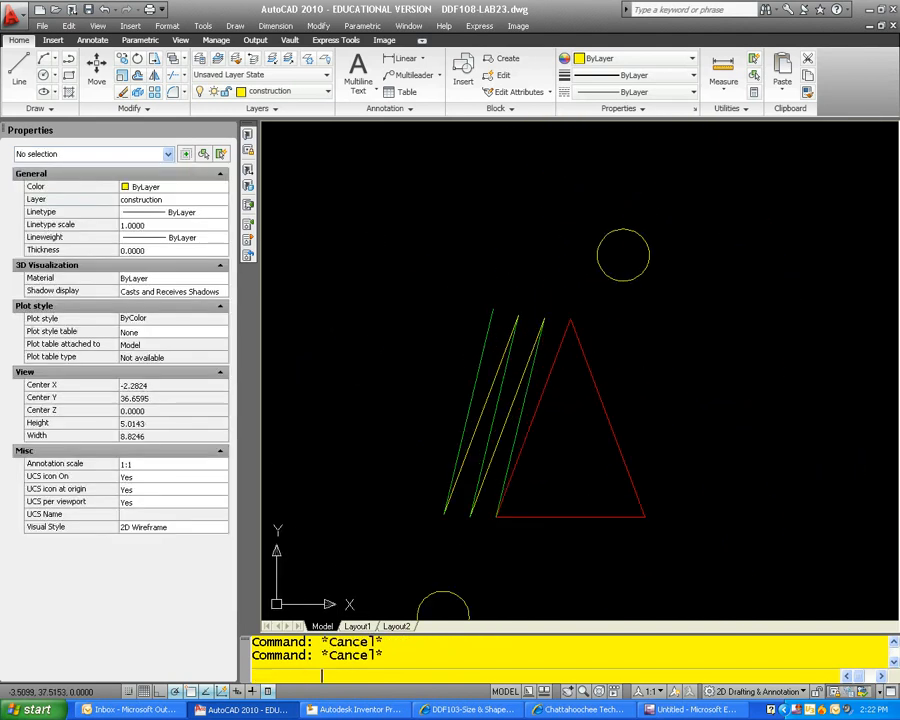
pyautogui.write('c')
pyautogui.press('Return')
pyautogui.click(493, 308)
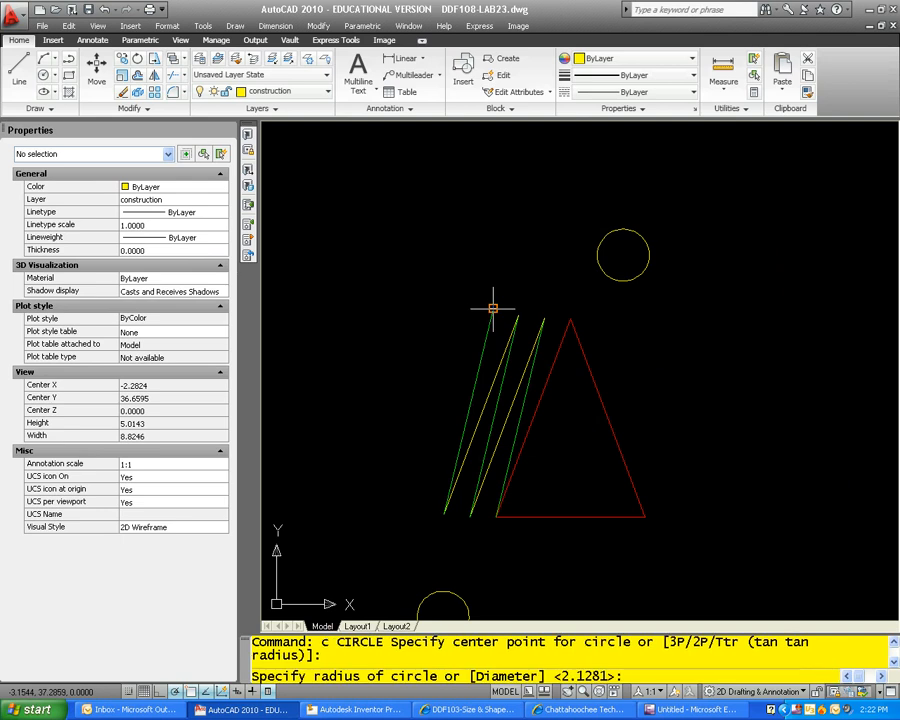
pyautogui.write('2.136')
pyautogui.press('Return')
pyautogui.press('Escape')
pyautogui.press('Escape')
# Step: Move the small circle below the flat pattern so its centre sits on the lower end of the leftmost green line
pyautogui.write('m')
pyautogui.press('Return')
pyautogui.moveTo(560, 544); pyautogui.dragTo(558, 453, button='middle')
pyautogui.click(514, 535)
pyautogui.click(456, 528)
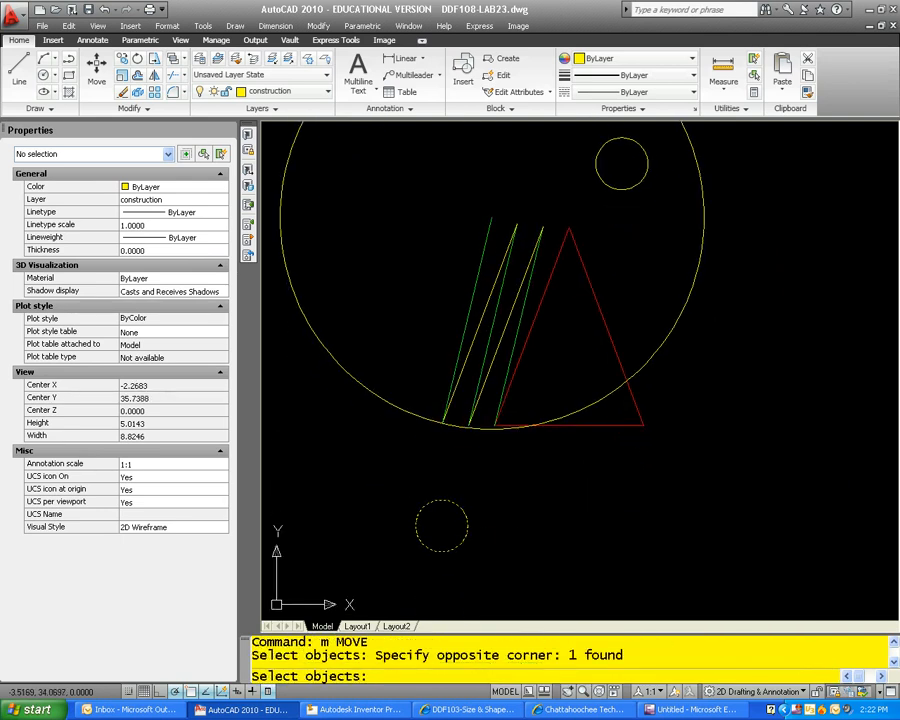
pyautogui.press('Return')
pyautogui.click(441, 526)
pyautogui.scroll(5, 448, 421)
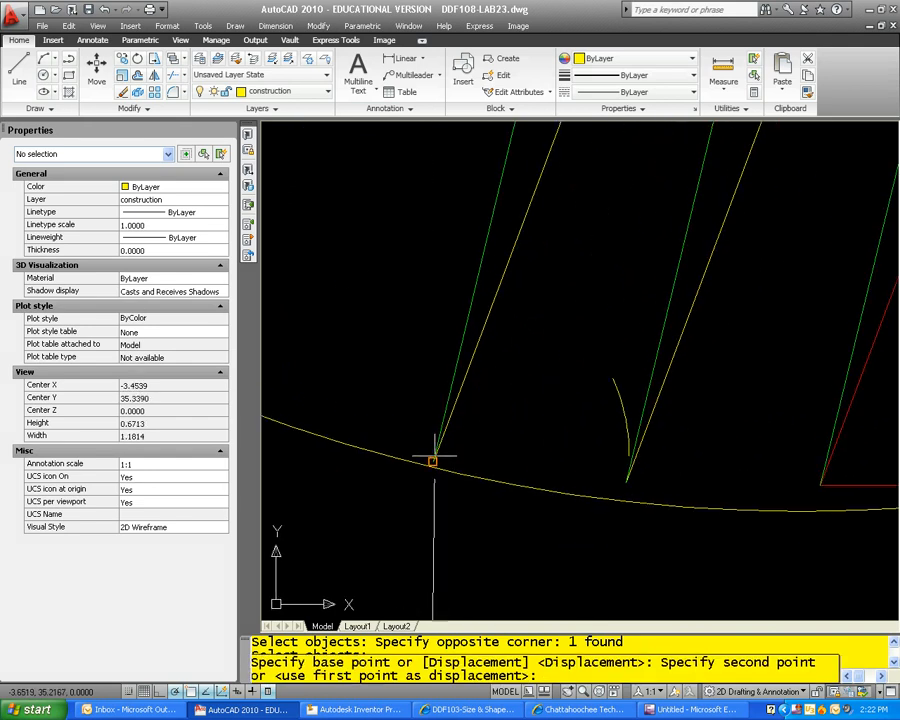
pyautogui.press('Escape')
pyautogui.scroll(-5, 488, 453)
pyautogui.press('Escape')
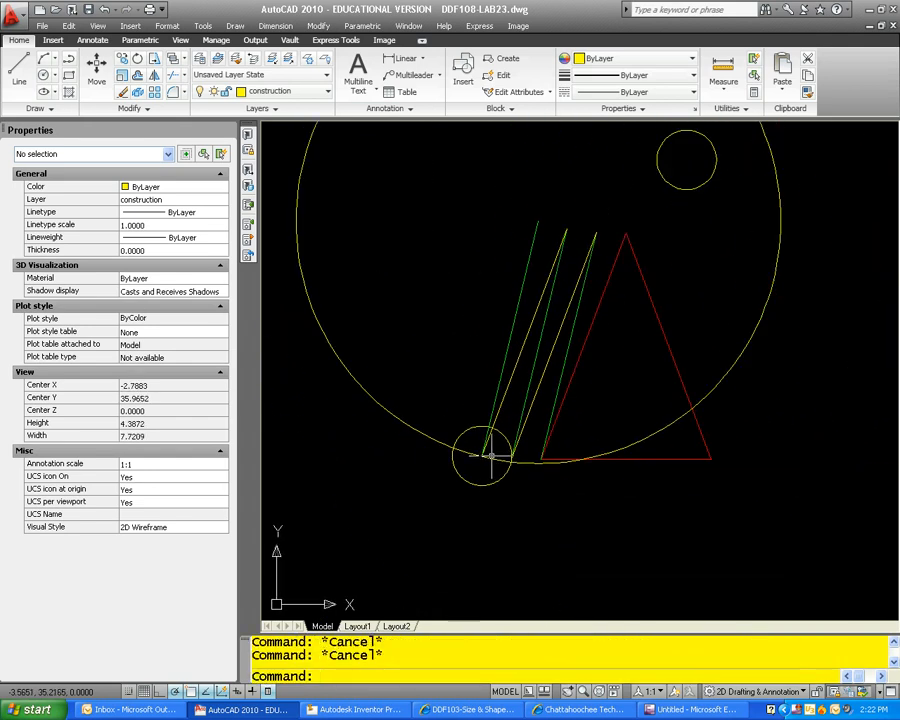
# Step: Draw a polyline from the leftmost green line's upper end to the left intersection of the small and large circles
pyautogui.write('pl')
pyautogui.press('Return')
pyautogui.click(538, 217)
pyautogui.scroll(4, 458, 438)
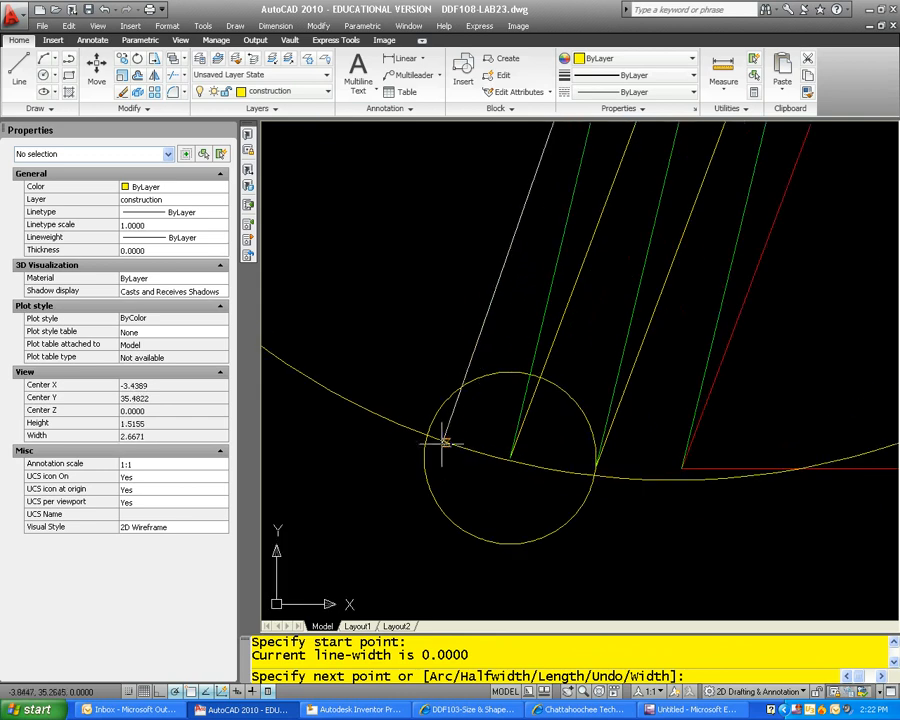
pyautogui.click(428, 436)
pyautogui.press('Escape')
pyautogui.press('Escape')
# Step: Move the lower small circle off the line ends to clear space below and left of the flat pattern
pyautogui.scroll(-2, 524, 487)
pyautogui.scroll(-2, 524, 485)
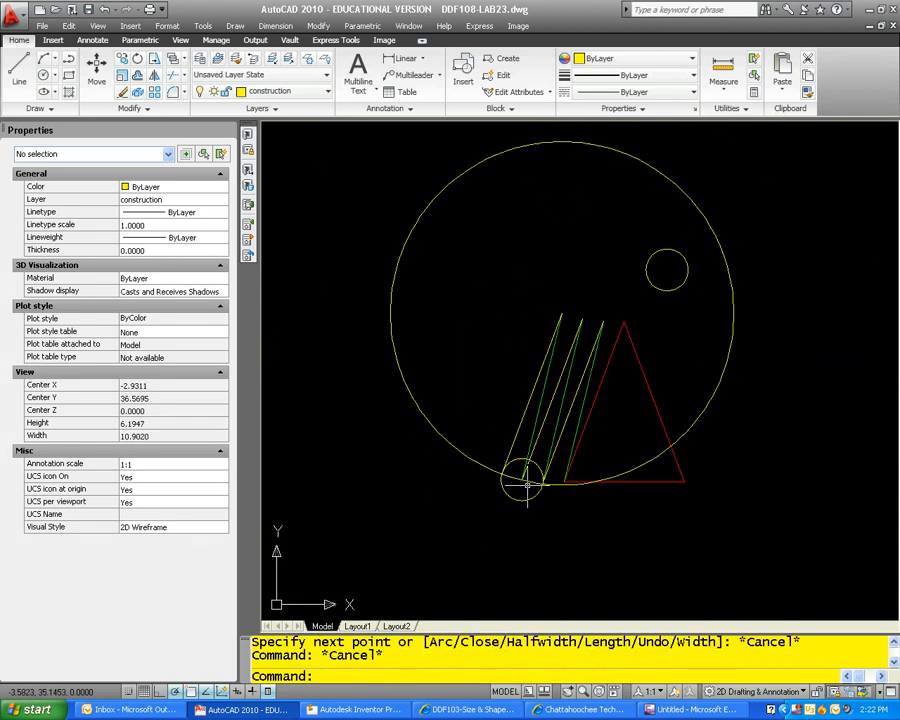
pyautogui.write('m')
pyautogui.press('Return')
pyautogui.click(538, 512)
pyautogui.click(526, 496)
pyautogui.press('Return')
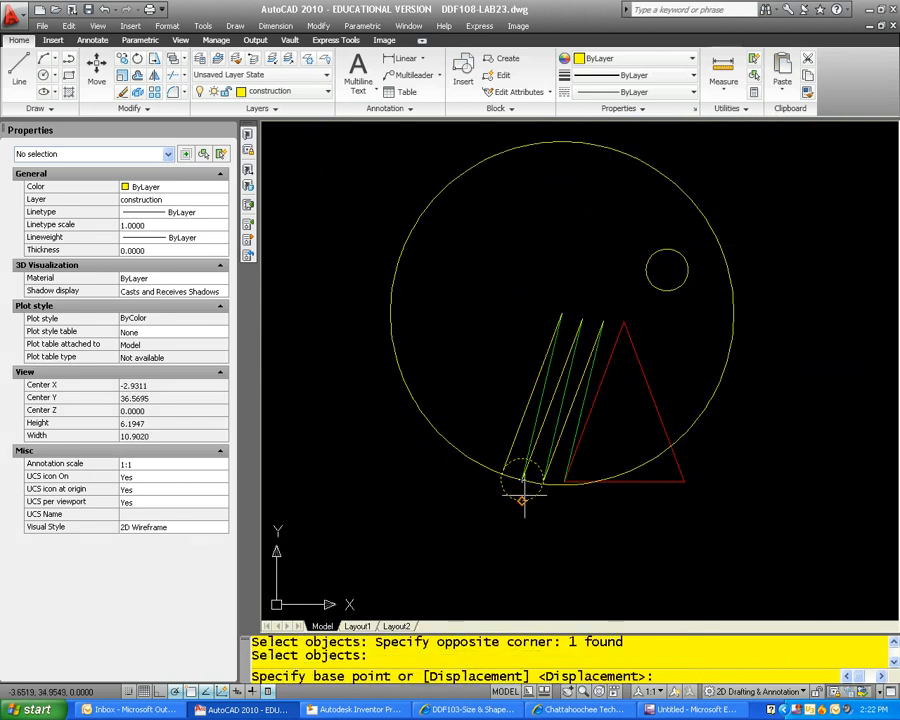
pyautogui.click(510, 556)
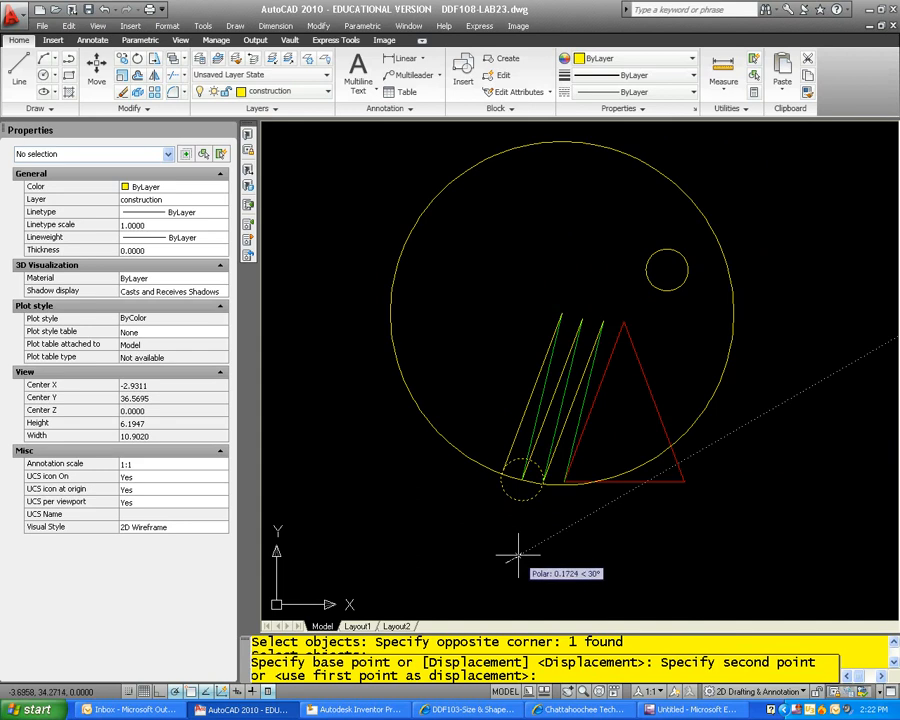
pyautogui.click(446, 575)
pyautogui.press('Escape')
pyautogui.press('Escape')
# Step: Erase the large circle centred on the upper end of the flat pattern's leftmost lines
pyautogui.click(641, 461)
pyautogui.click(632, 468)
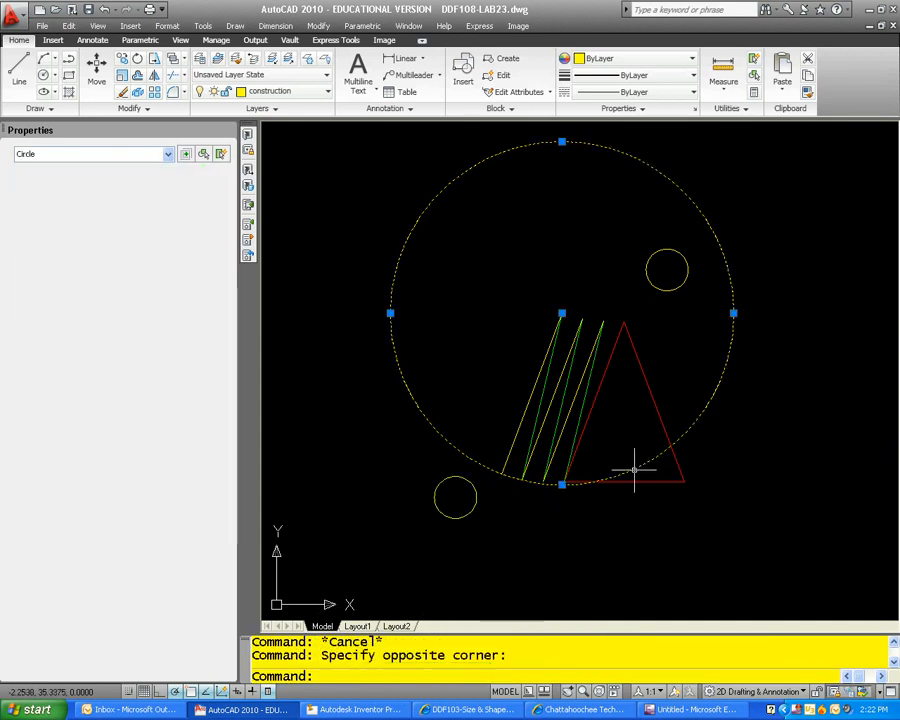
pyautogui.write('e')
pyautogui.press('Return')
pyautogui.scroll(-2, 646, 436)
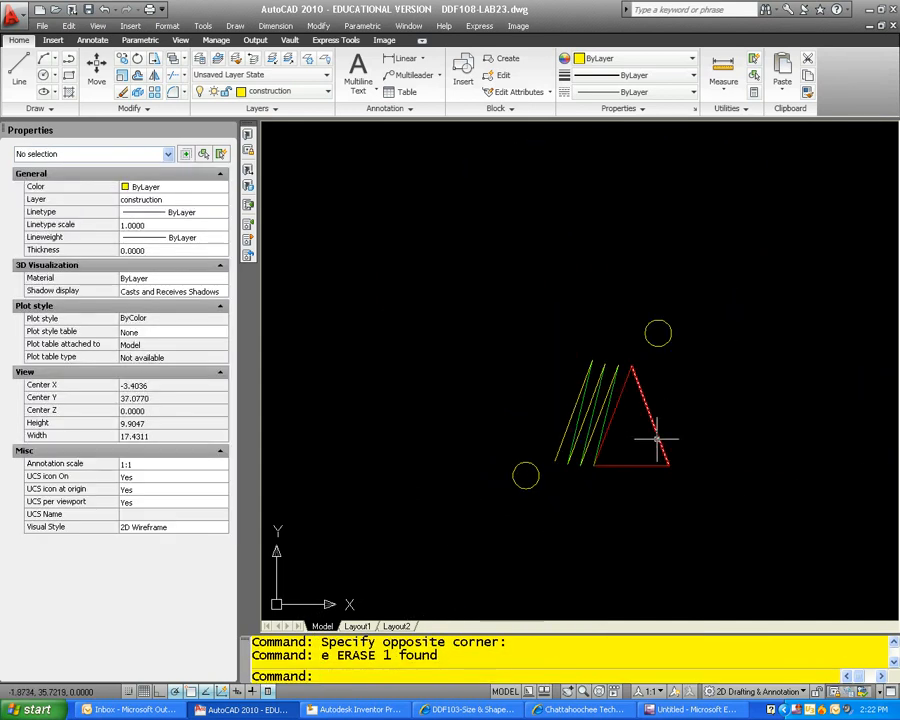
# Step: Move the lower small circle farther down, clear of the flat pattern's lower edge
pyautogui.moveTo(681, 452); pyautogui.dragTo(575, 423, button='middle')
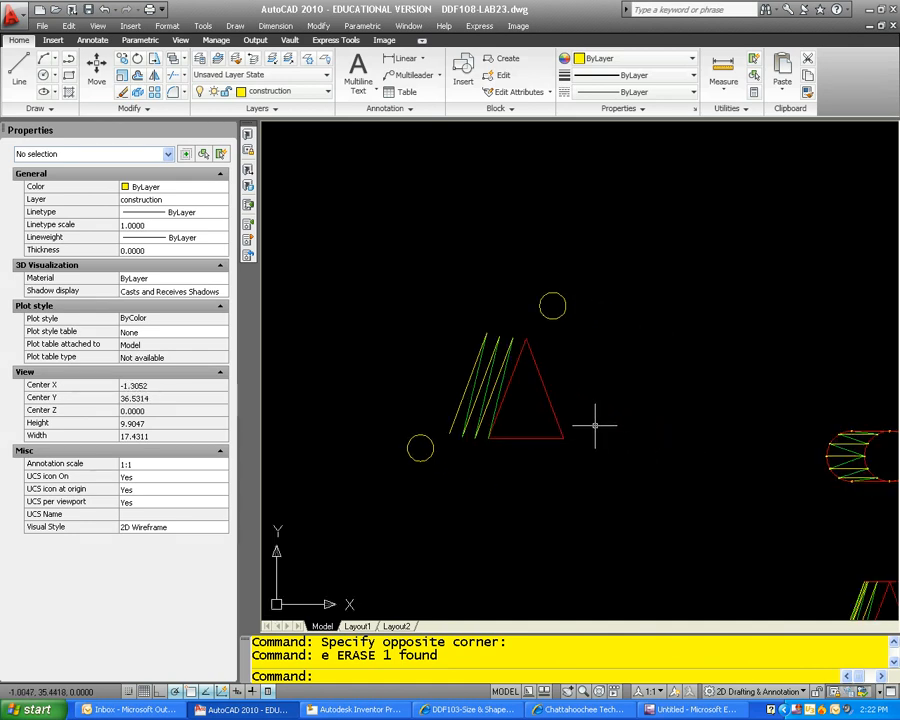
pyautogui.press('Escape')
pyautogui.write('m')
pyautogui.press('Return')
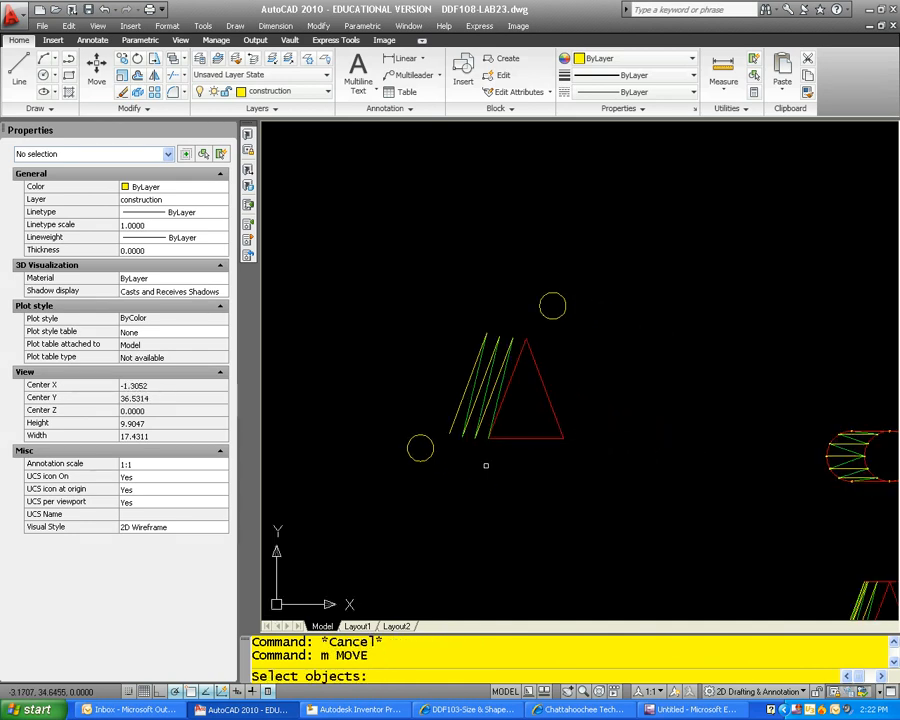
pyautogui.click(438, 462)
pyautogui.click(404, 432)
pyautogui.press('Return')
pyautogui.click(421, 448)
pyautogui.press('Escape')
pyautogui.moveTo(538, 502)
pyautogui.mouseDown(button='middle')
pyautogui.moveTo(461, 472)
pyautogui.moveTo(454, 410)
pyautogui.moveTo(429, 369)
pyautogui.mouseUp(button='middle')
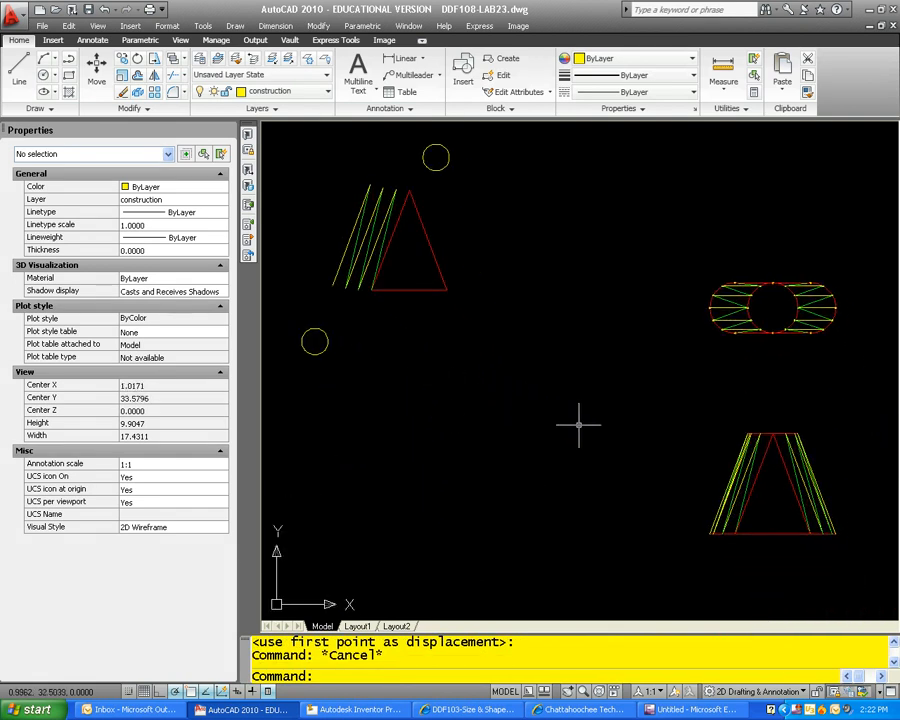
pyautogui.rightClick(801, 711)
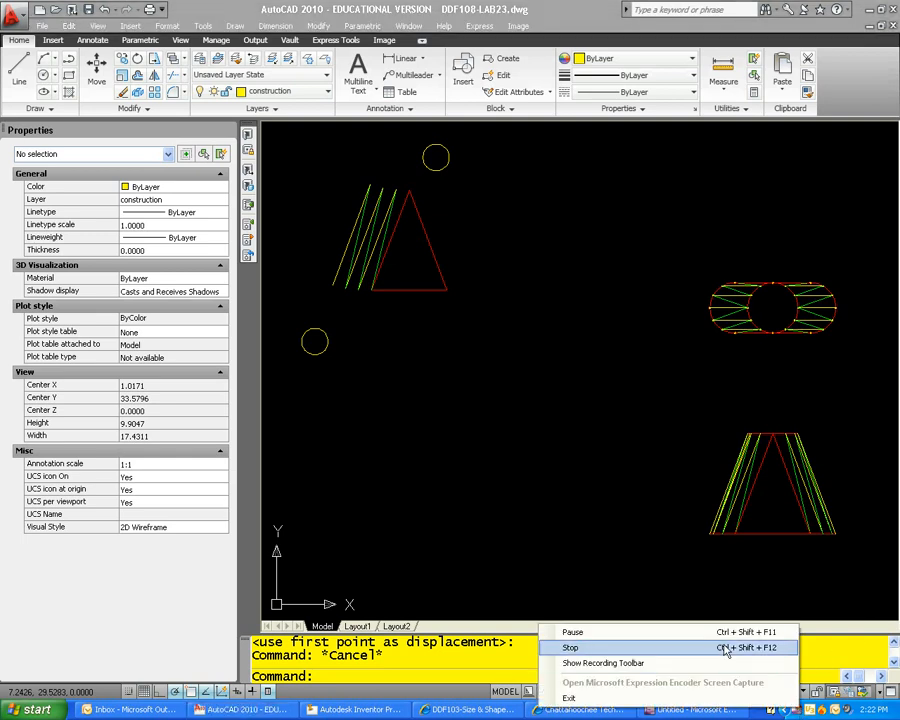